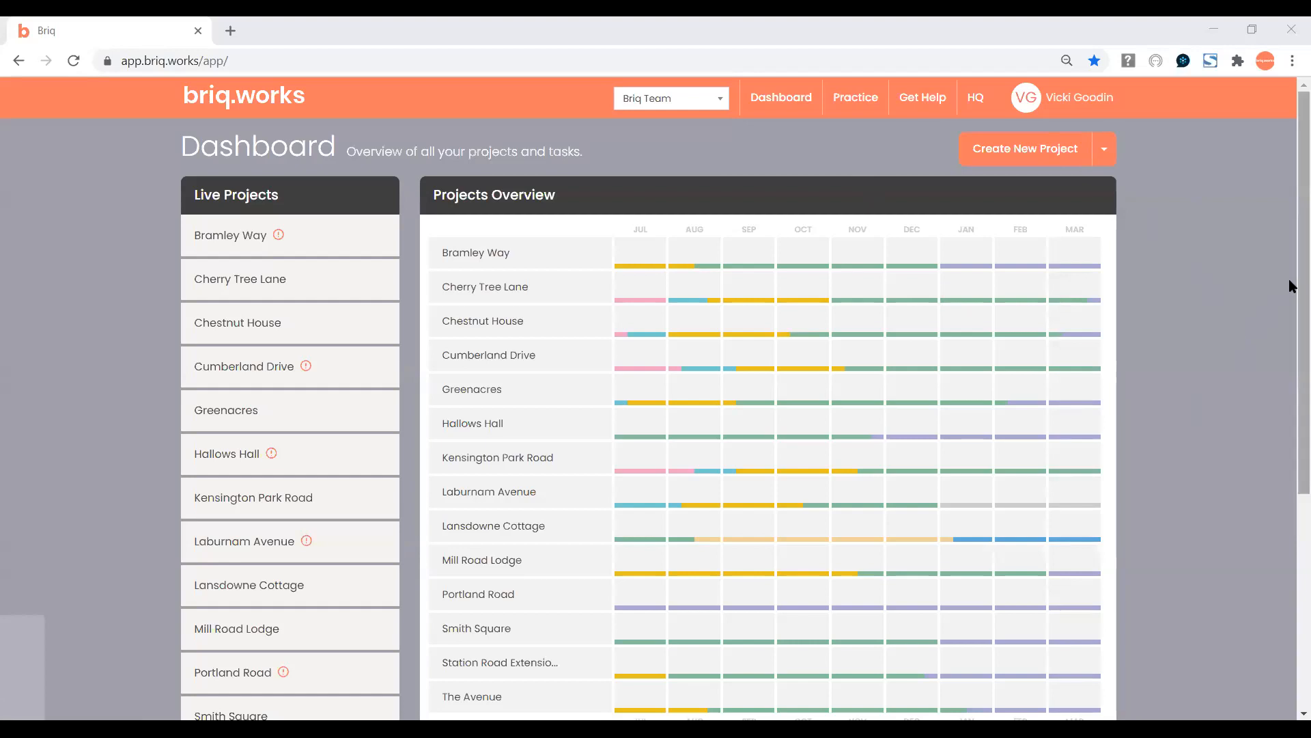
Scroll down the dashboard and expand the Tasks panel to list open tasks with user and project filters.
{"action": "scroll", "coordinate": [1290, 290], "scroll_direction": "down", "scroll_amount": 1}
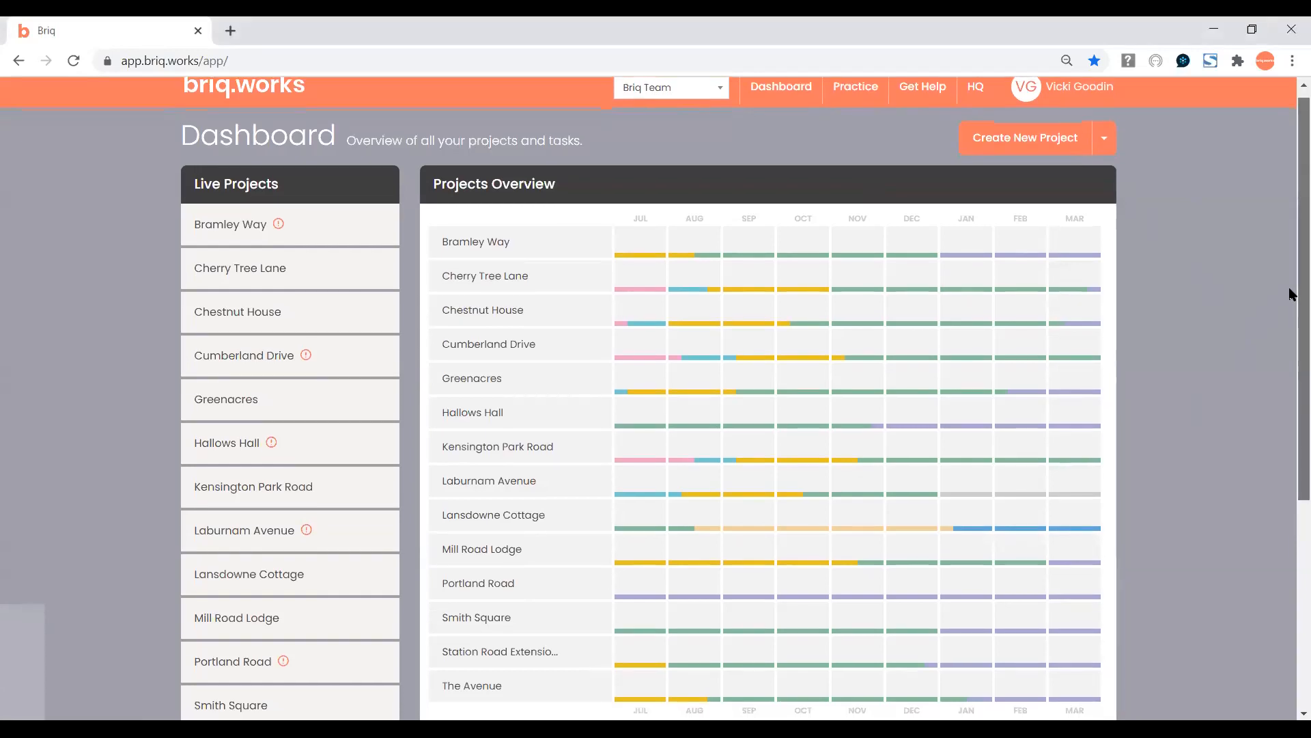
{"action": "scroll", "coordinate": [1289, 301], "scroll_direction": "down", "scroll_amount": 1}
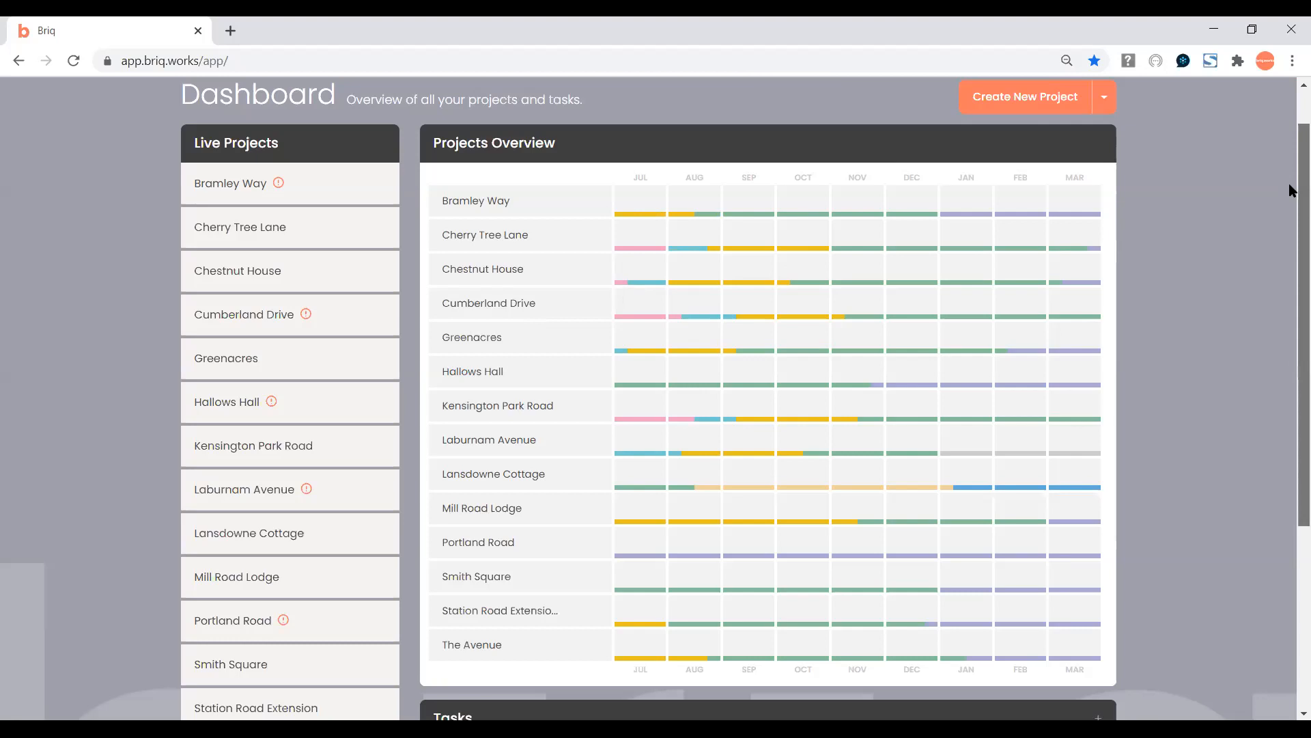
{"action": "left_click_drag", "start_coordinate": [1289, 185], "coordinate": [1291, 347]}
{"action": "left_click", "coordinate": [1095, 484]}
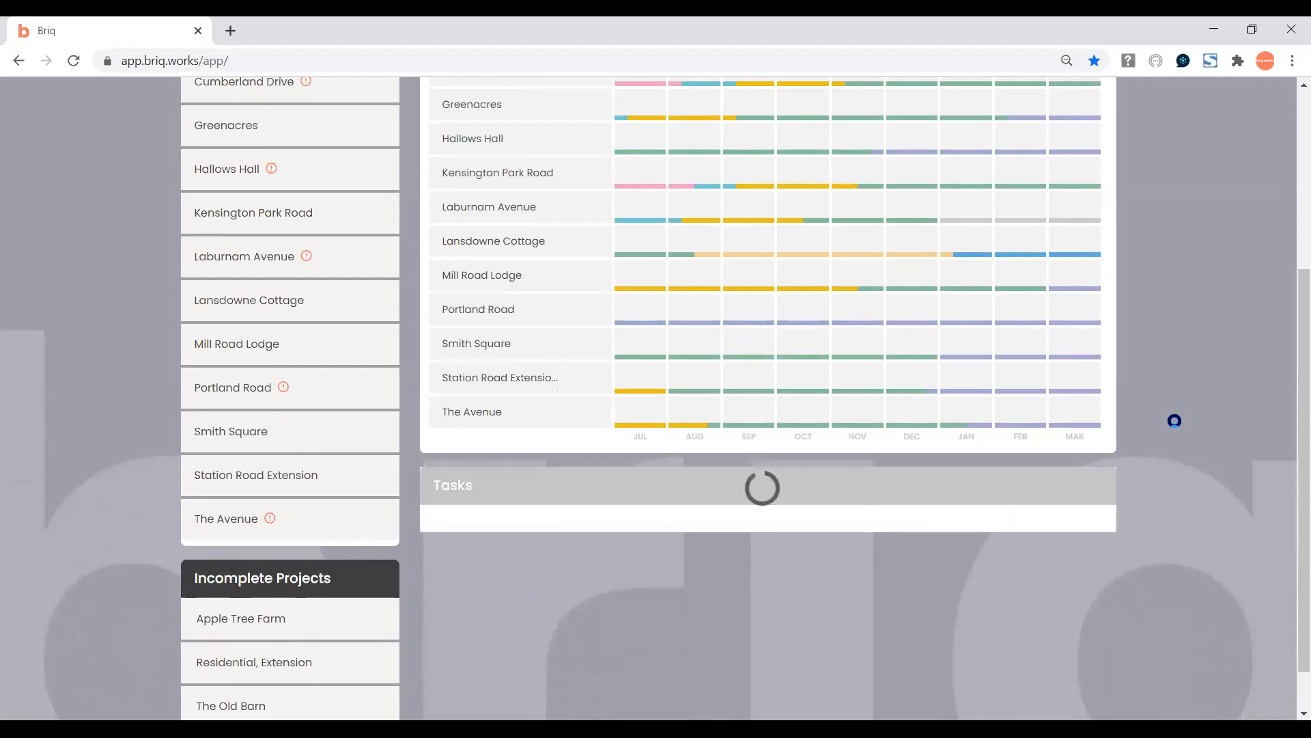
{"action": "left_click_drag", "start_coordinate": [1295, 305], "coordinate": [1291, 422]}
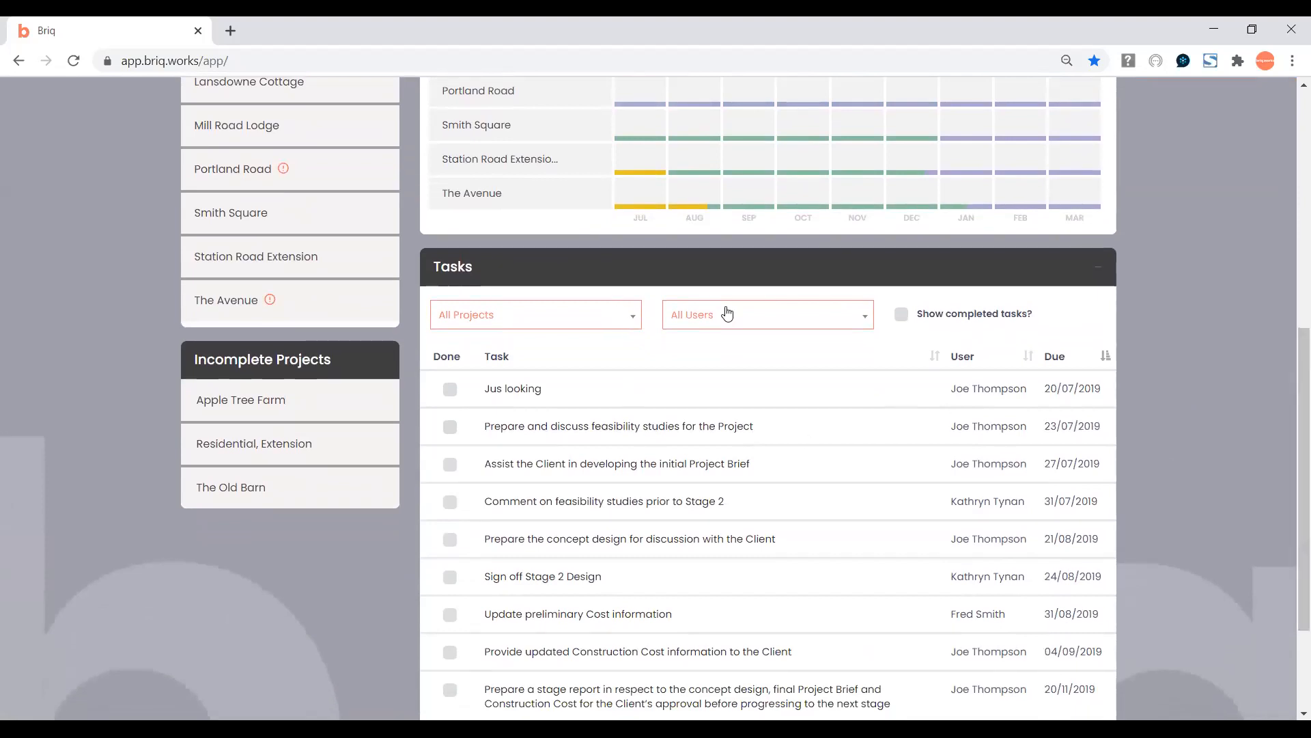
Filter the task list to '(me)' across all projects and sort it by task name, then due date.
{"action": "left_click", "coordinate": [854, 318]}
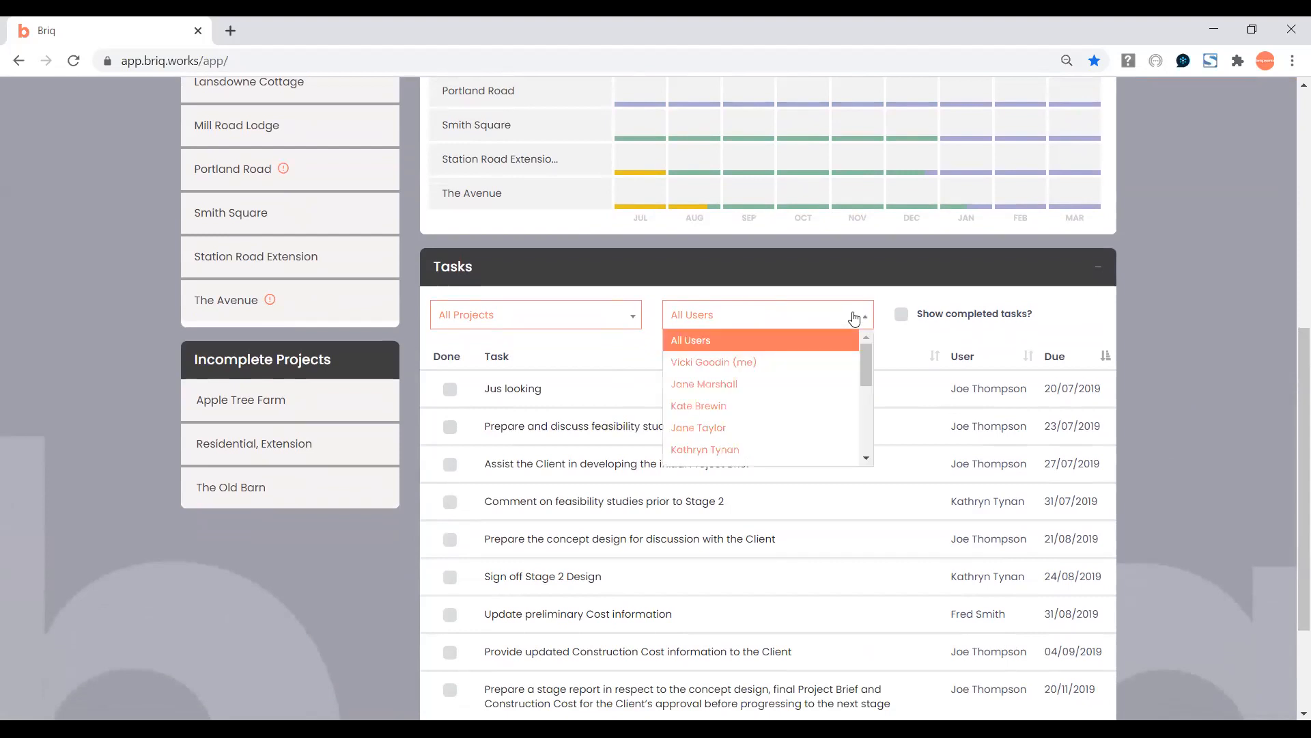
{"action": "left_click", "coordinate": [792, 367]}
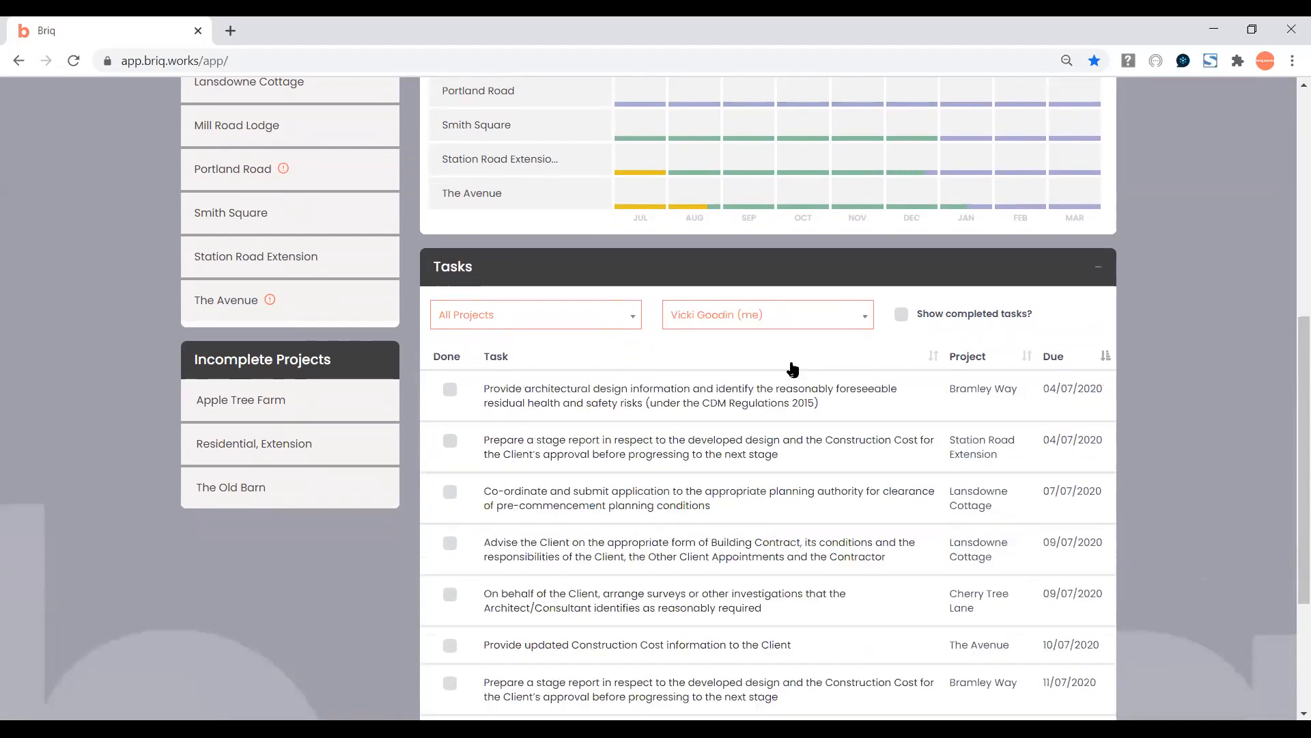
{"action": "left_click", "coordinate": [550, 325]}
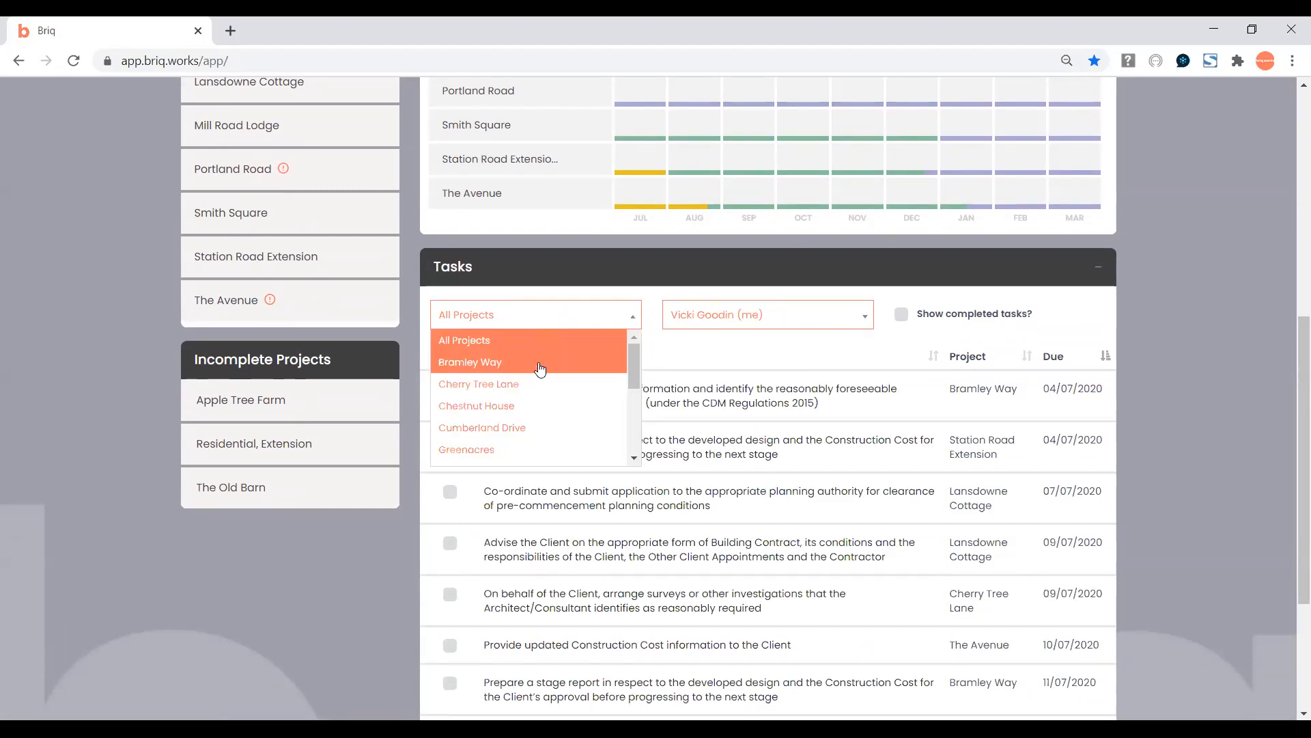
{"action": "left_click", "coordinate": [691, 349]}
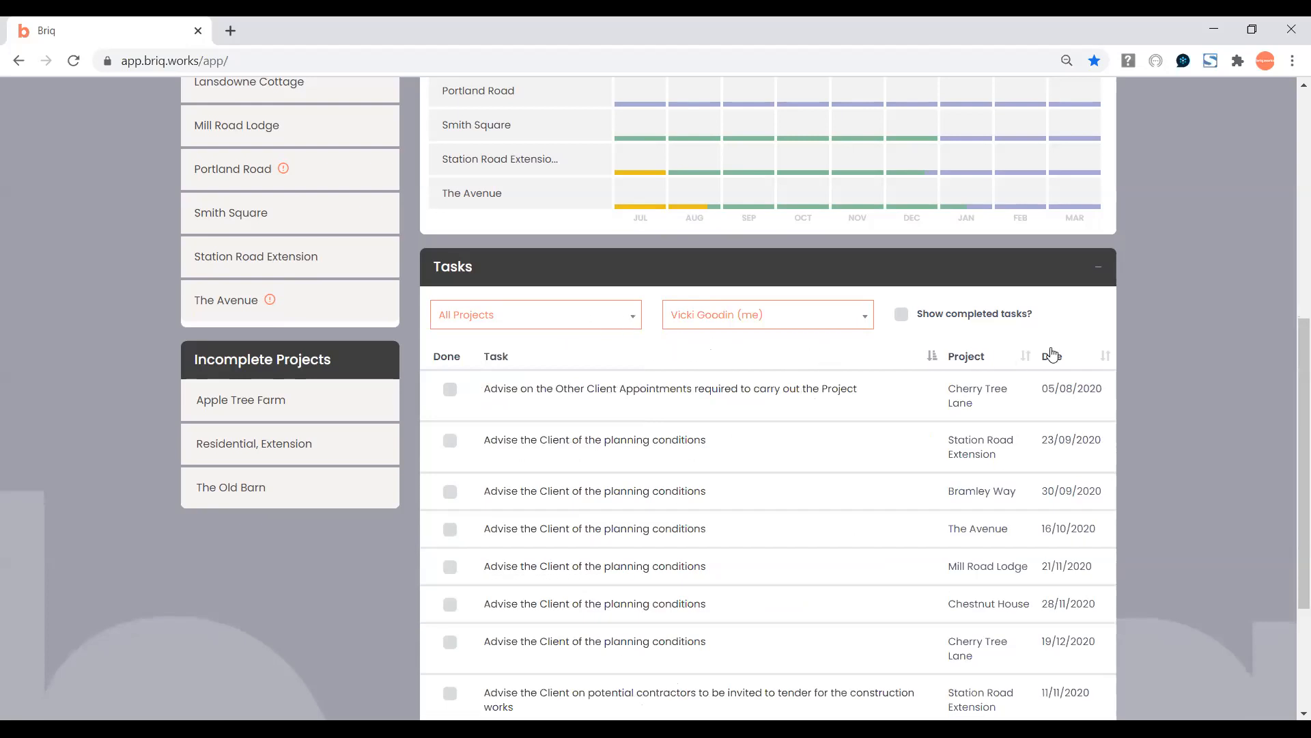
{"action": "left_click", "coordinate": [1067, 363]}
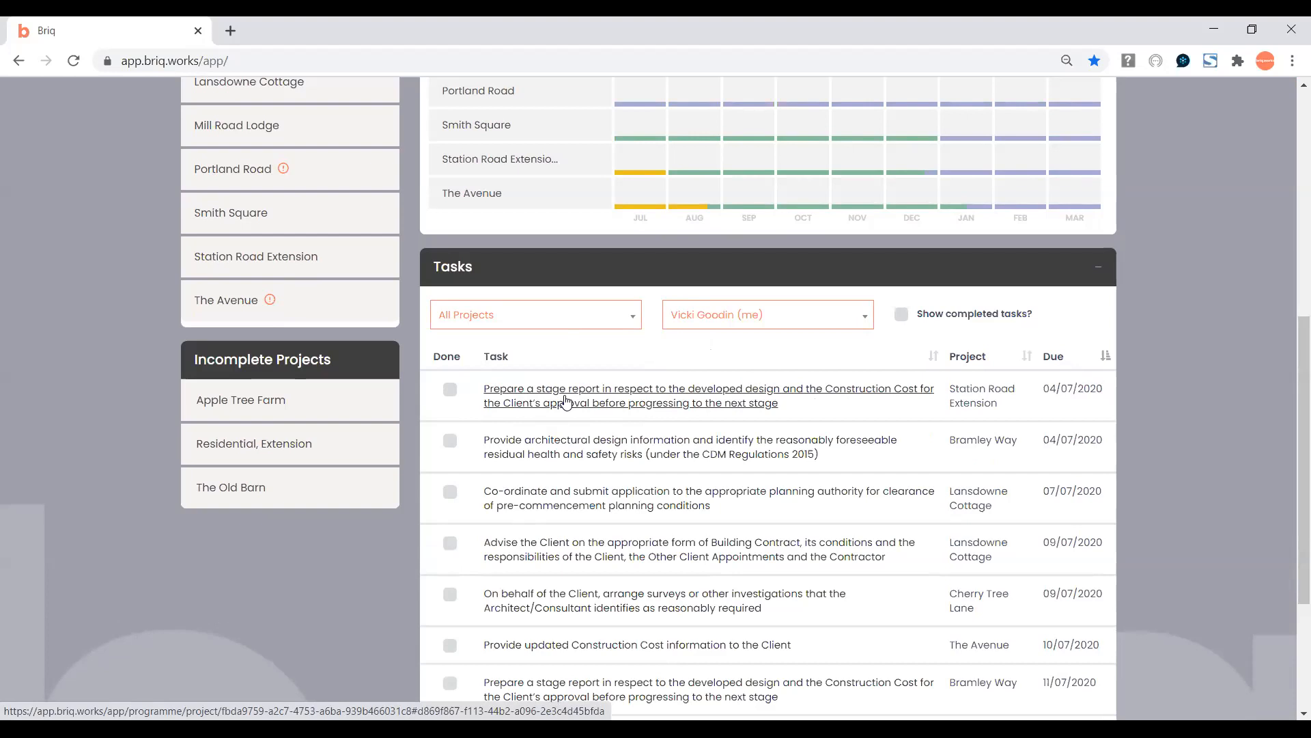
Mark the Station Road Extension stage report task Done and return to the Projects Overview.
{"action": "left_click", "coordinate": [450, 390]}
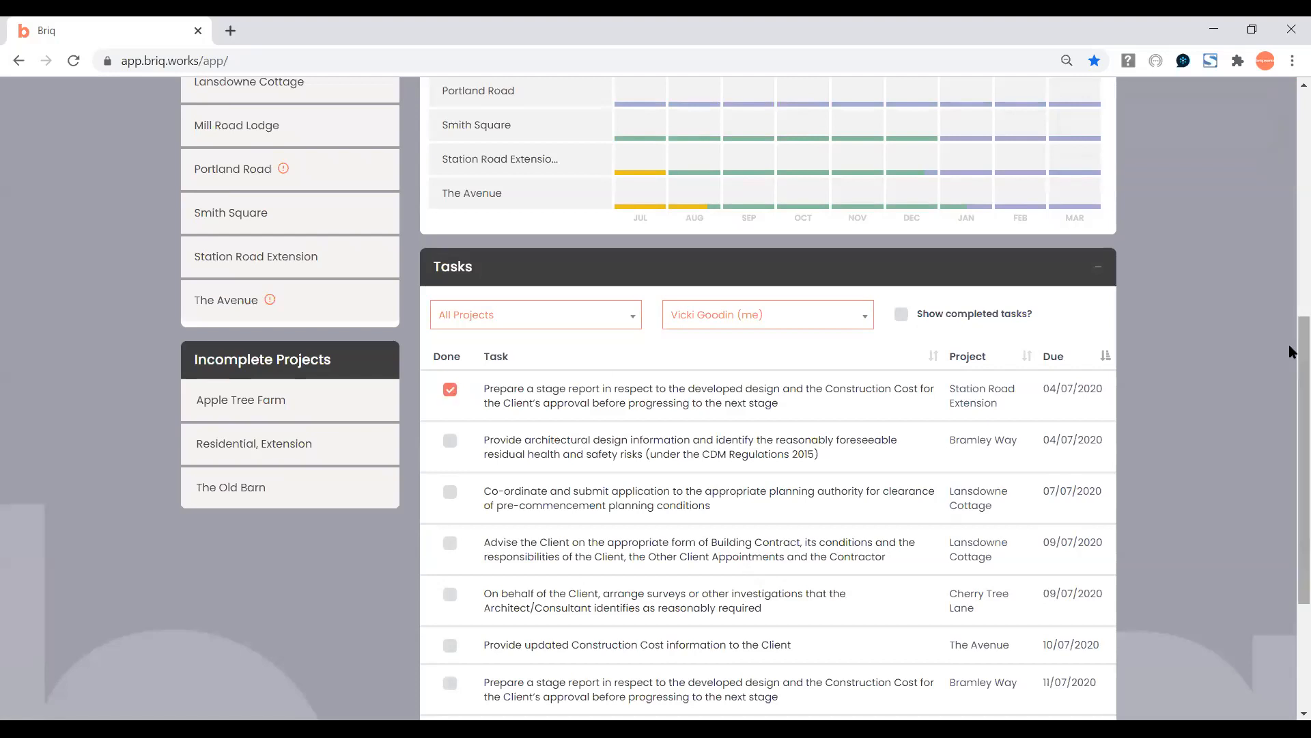
{"action": "left_click_drag", "start_coordinate": [1293, 382], "coordinate": [1290, 181]}
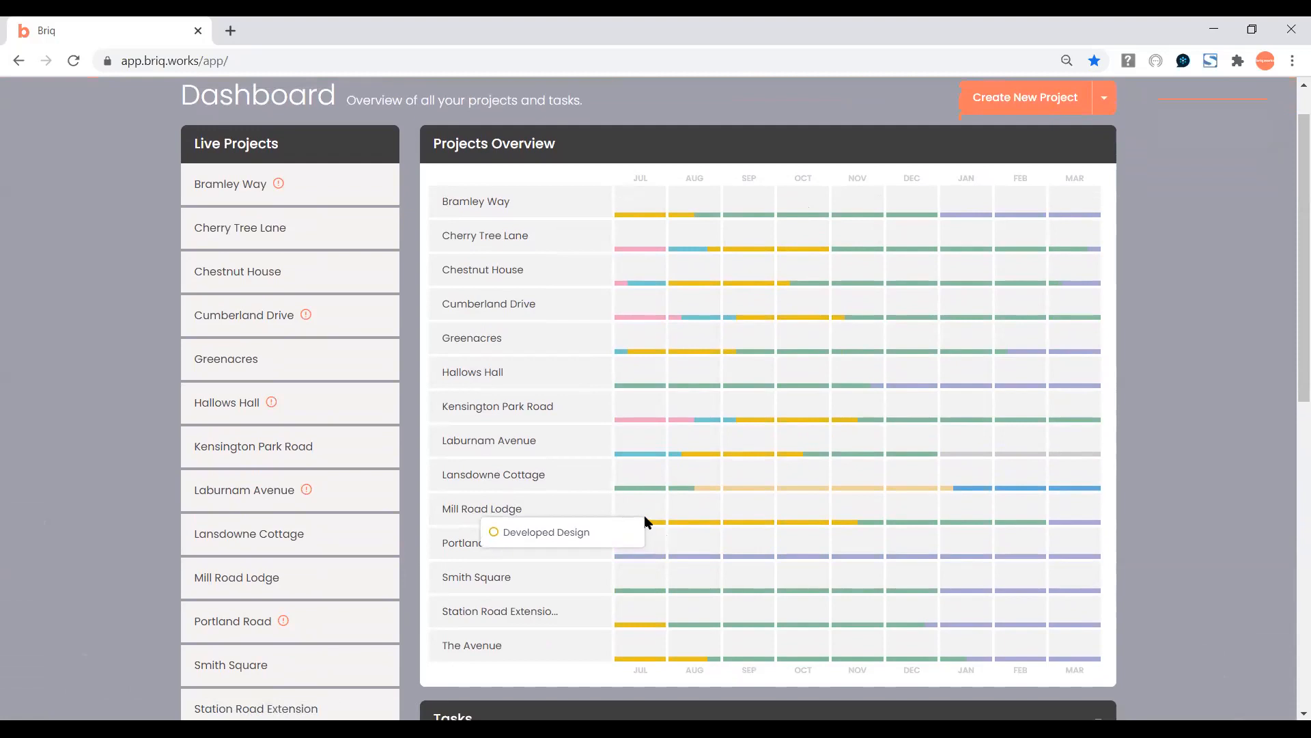
Open Mill Road Lodge and view its People page with the team roles.
{"action": "left_click", "coordinate": [494, 514]}
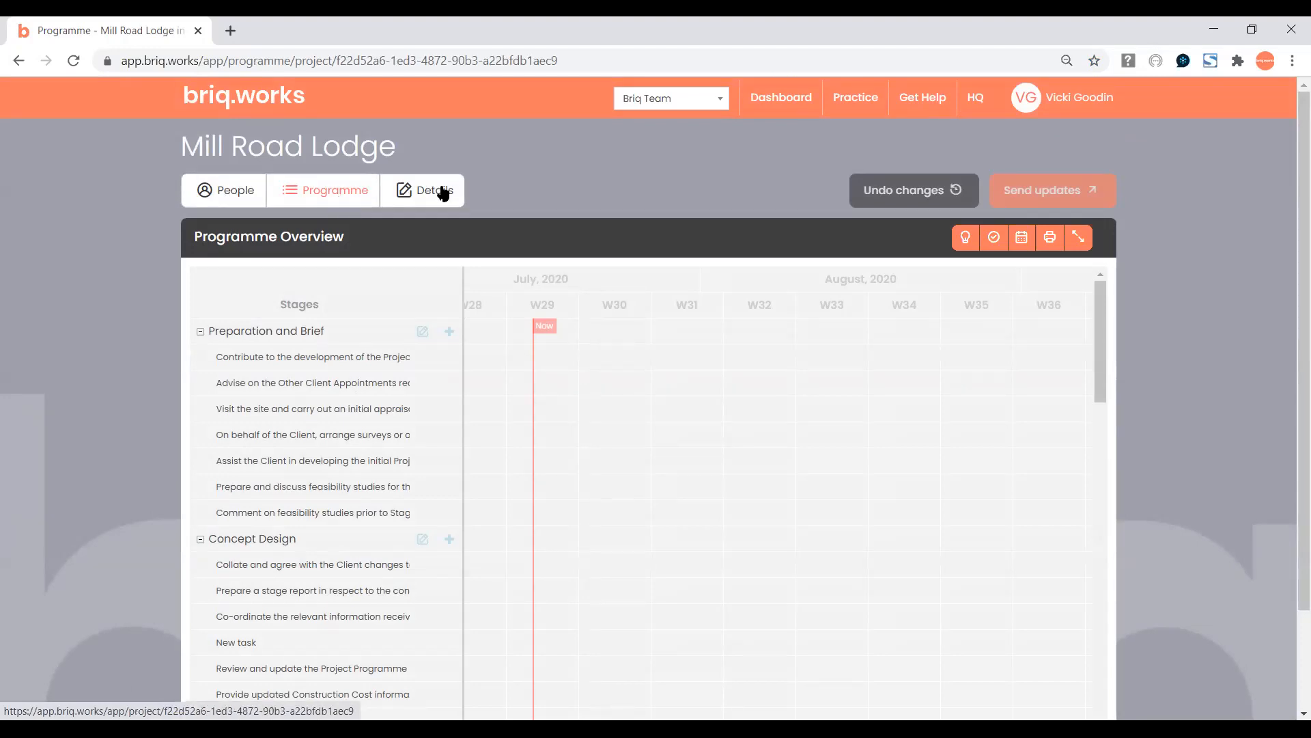
{"action": "left_click", "coordinate": [245, 194]}
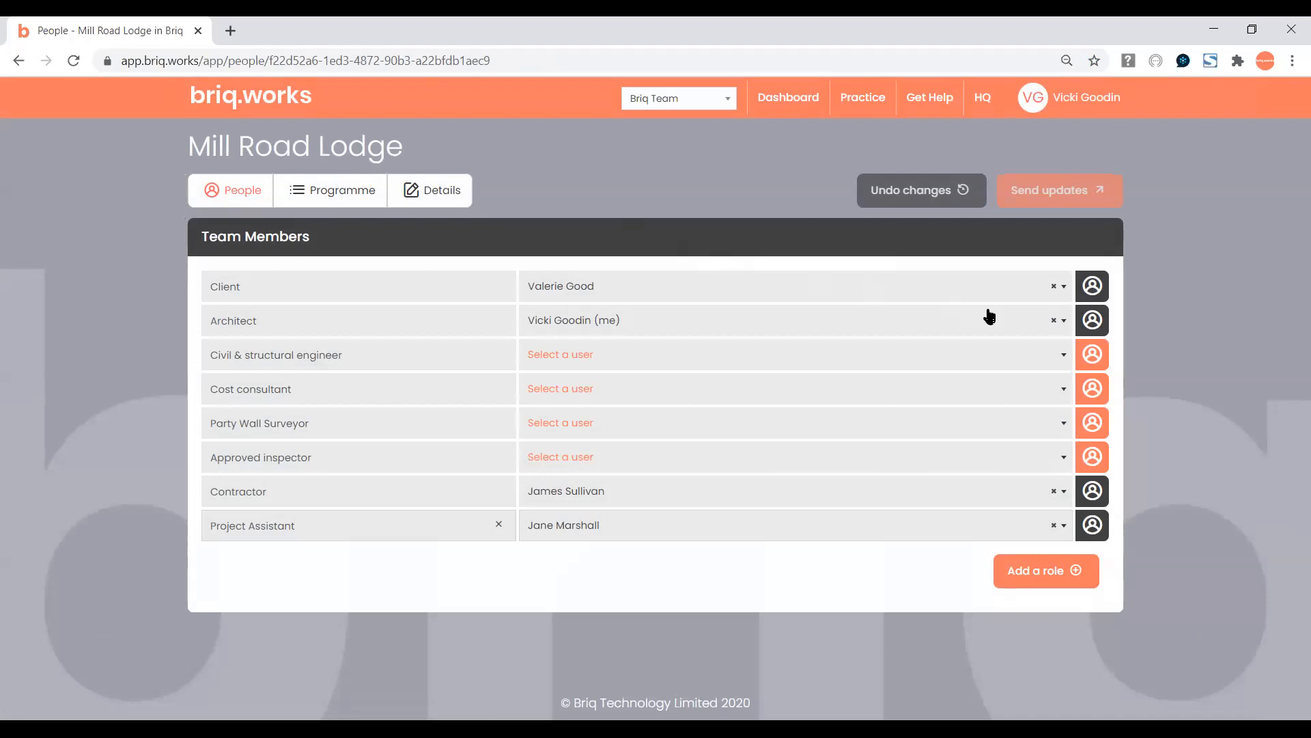
{"action": "left_click", "coordinate": [1096, 289]}
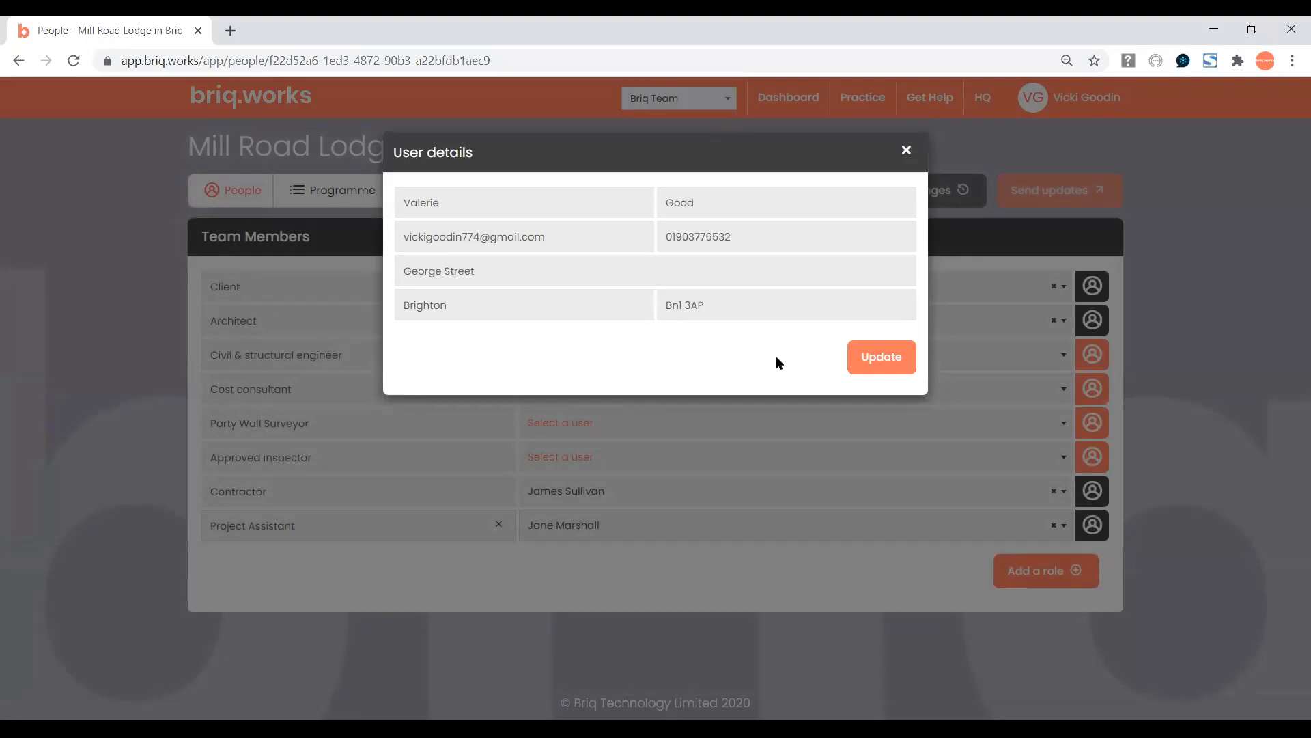
{"action": "left_click", "coordinate": [906, 150]}
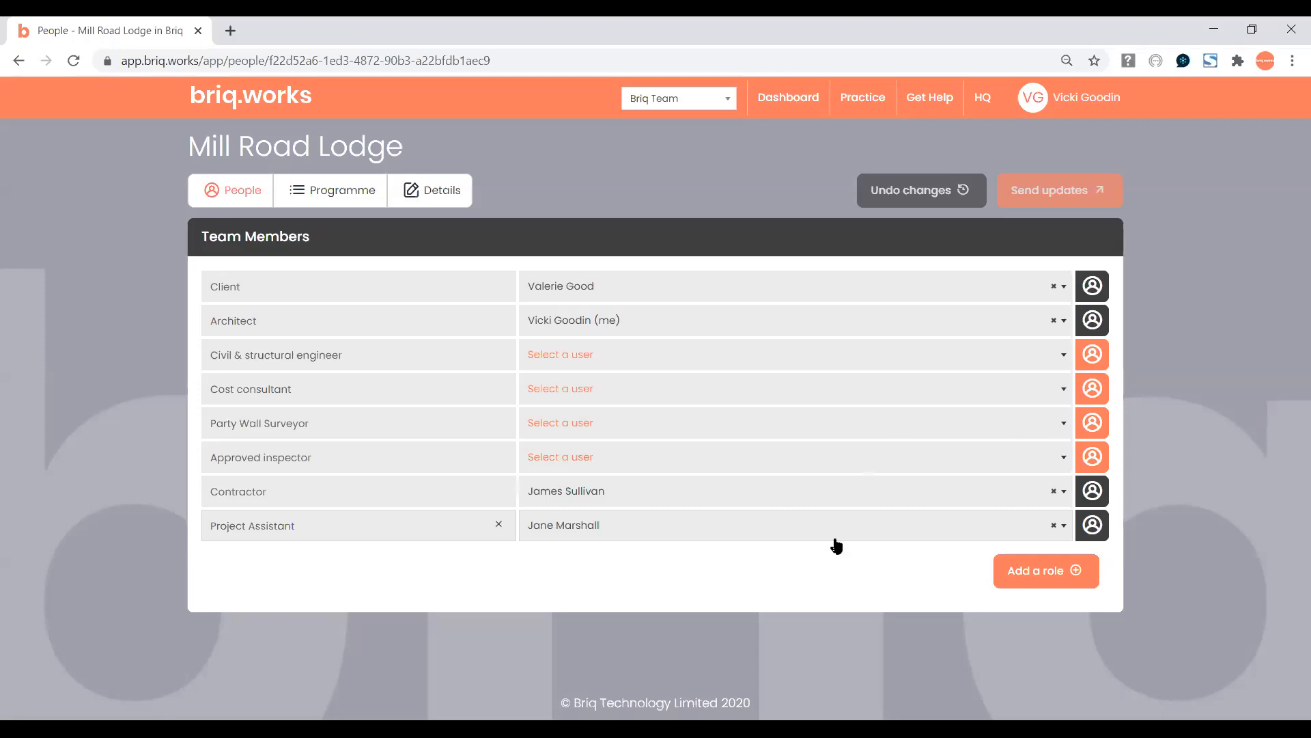
{"action": "left_click", "coordinate": [1018, 578]}
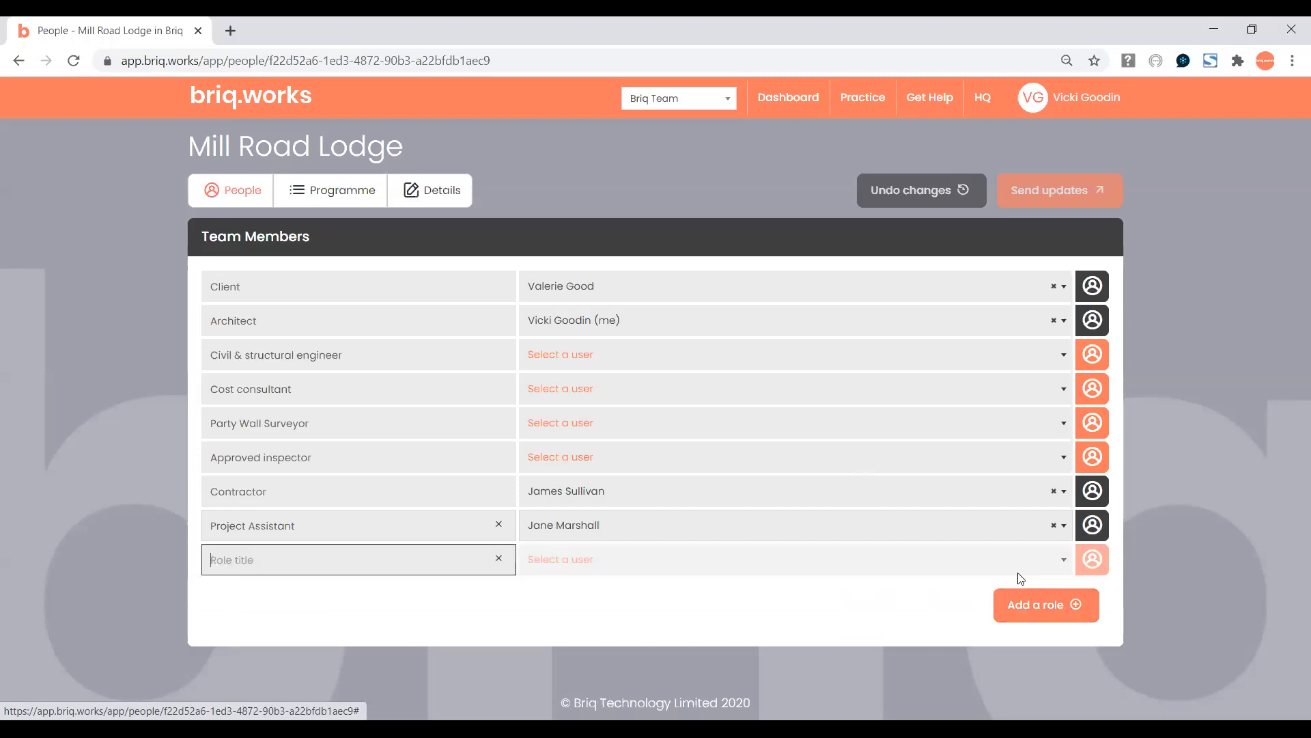
{"action": "type", "text": "Inter"}
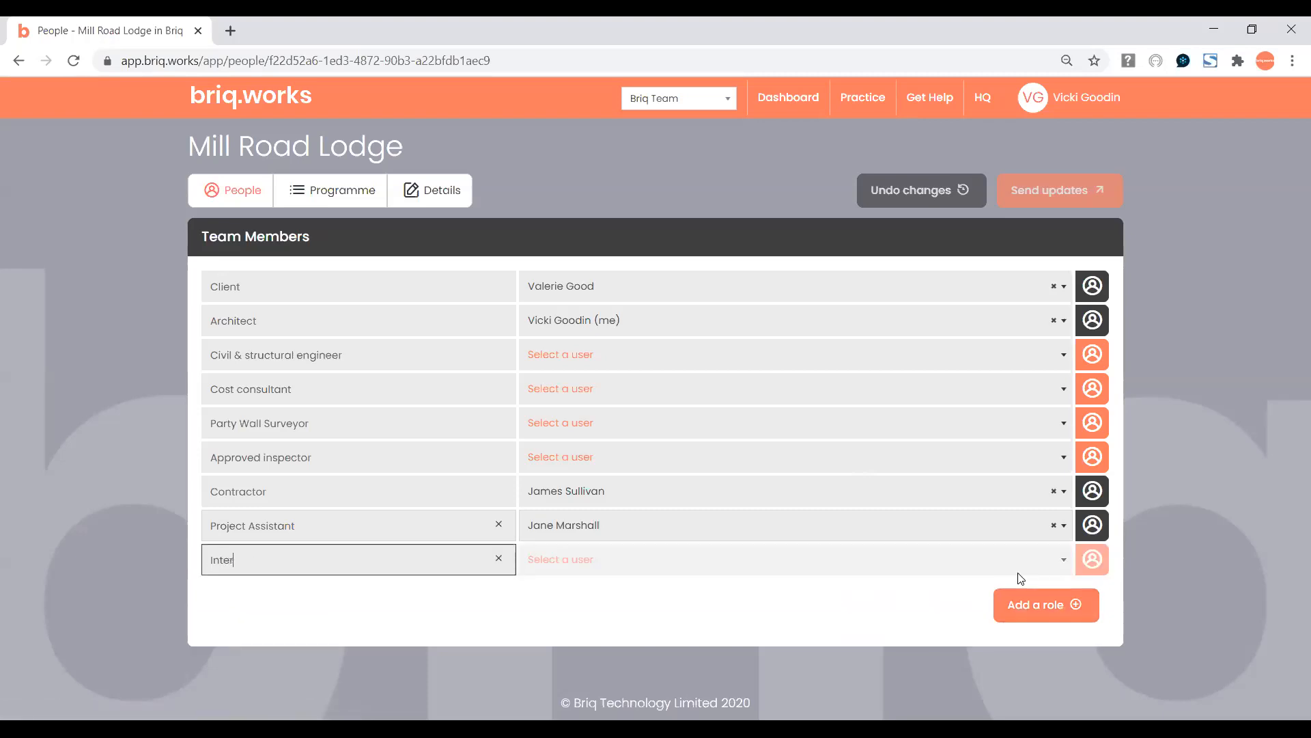
{"action": "type", "text": "ior Designer"}
{"action": "left_click", "coordinate": [914, 559]}
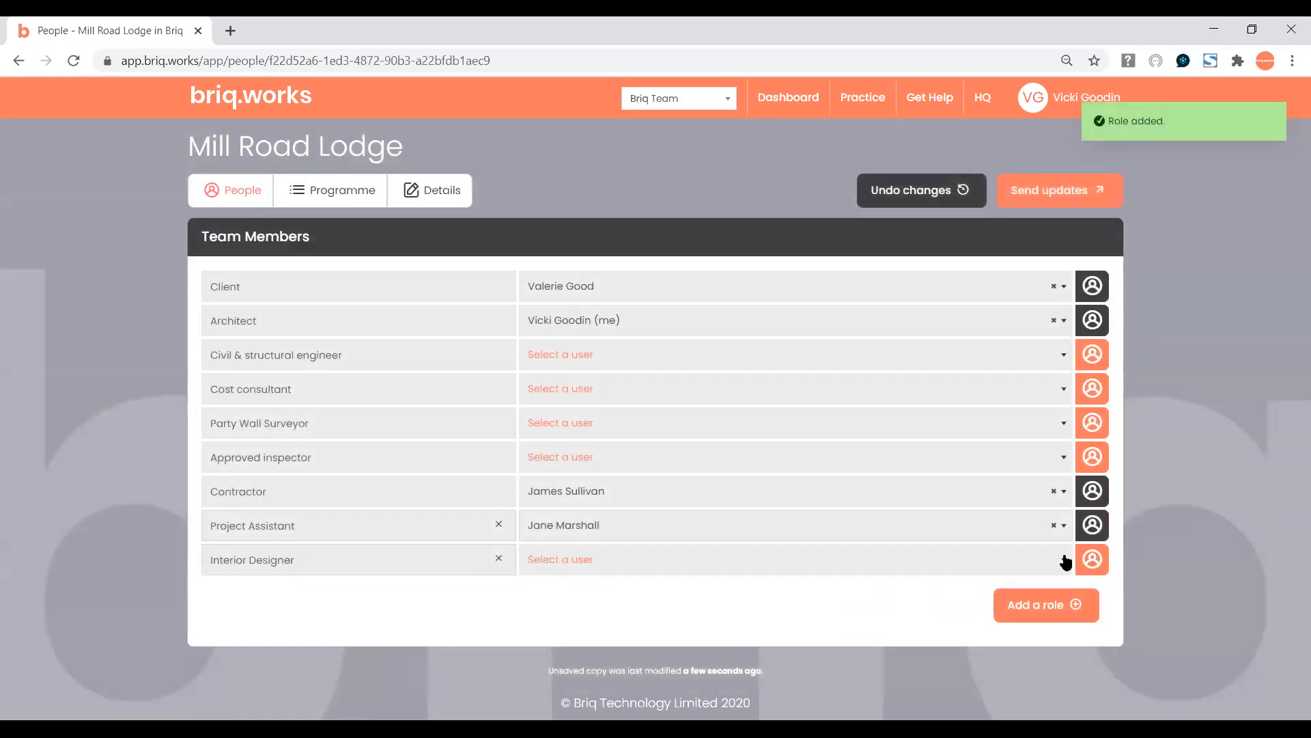
{"action": "left_click", "coordinate": [1066, 563]}
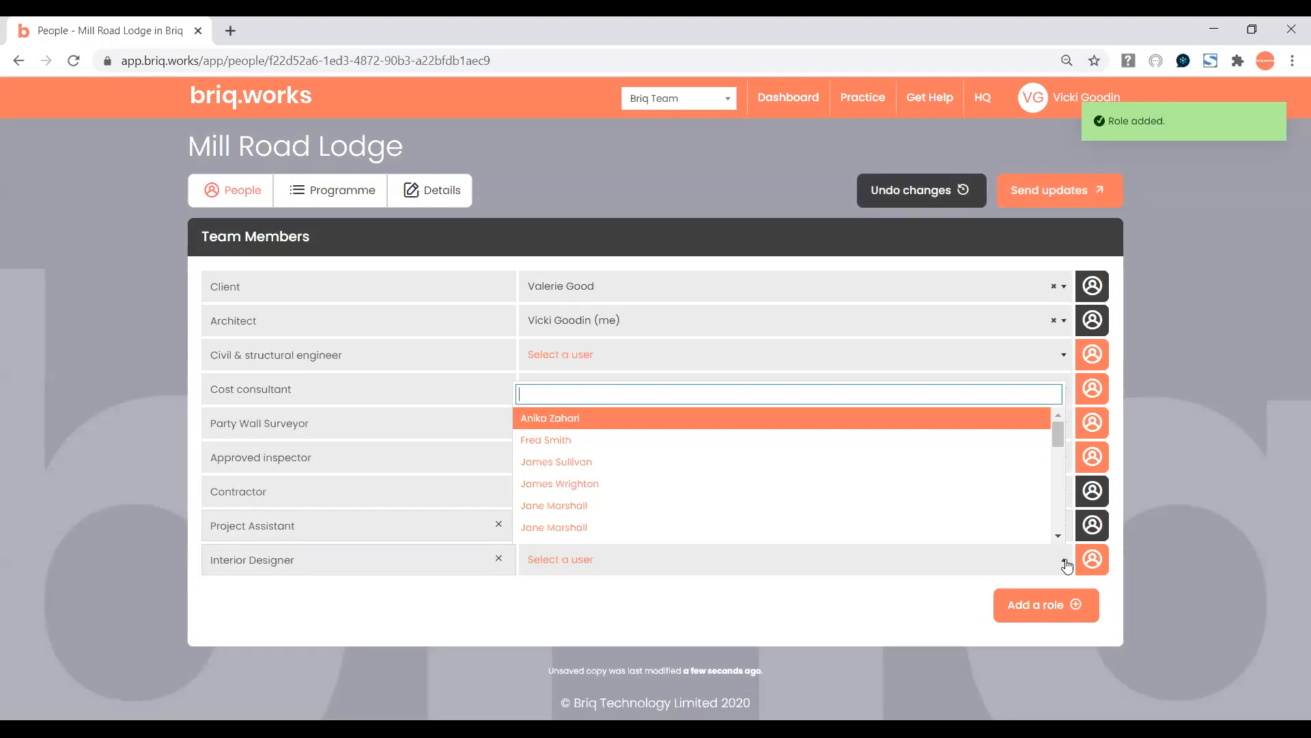
{"action": "left_click", "coordinate": [1093, 558]}
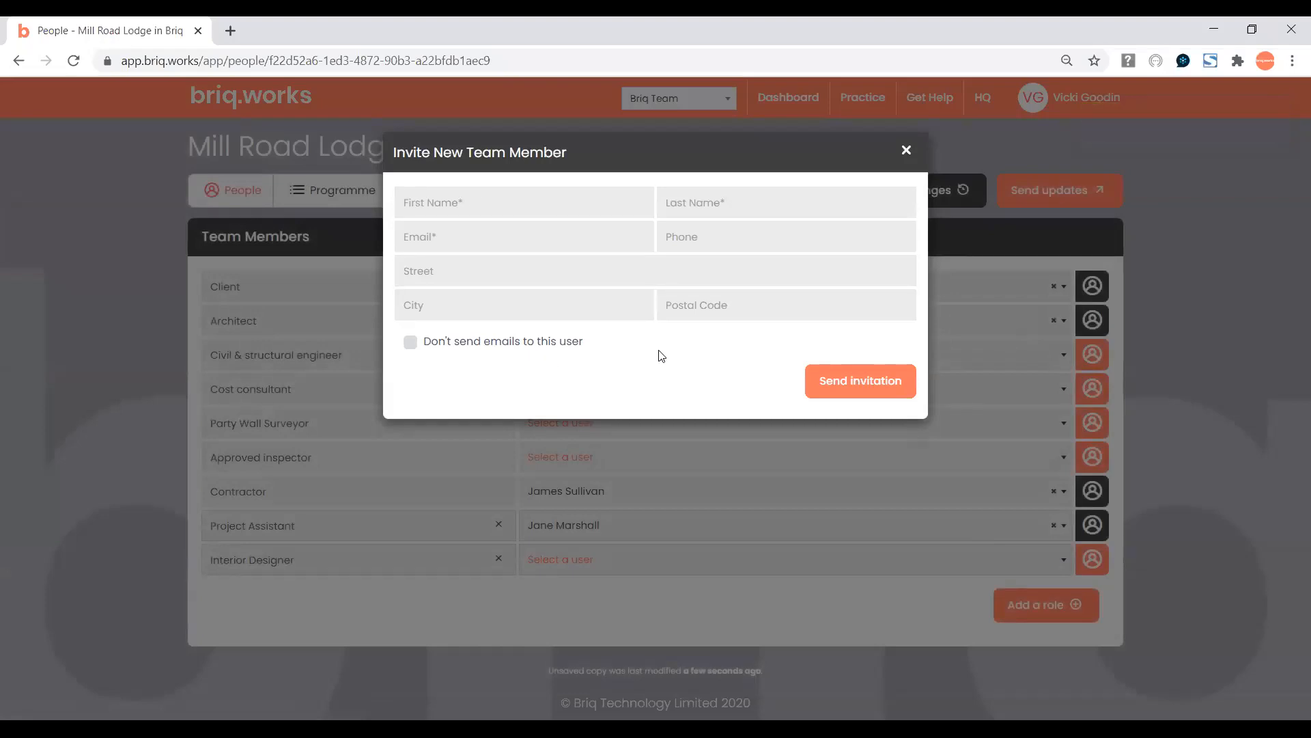
{"action": "left_click", "coordinate": [906, 150]}
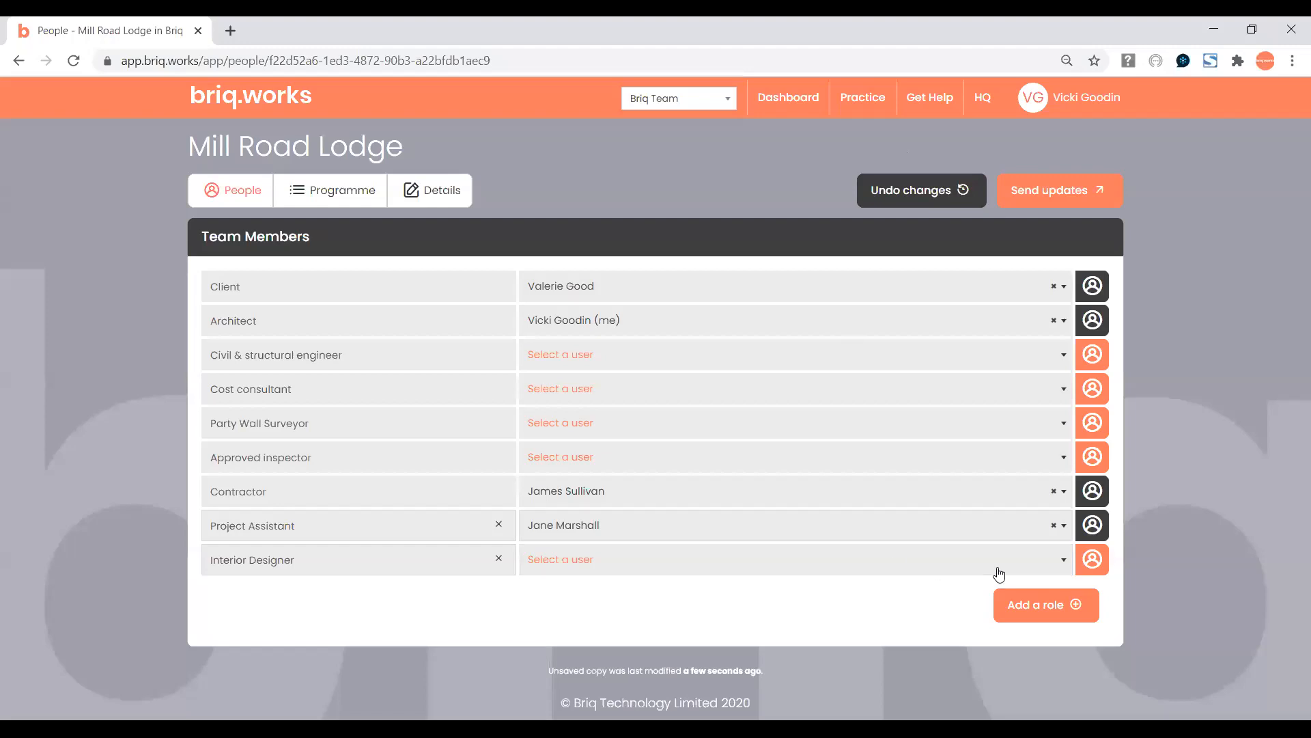
{"action": "left_click", "coordinate": [499, 558]}
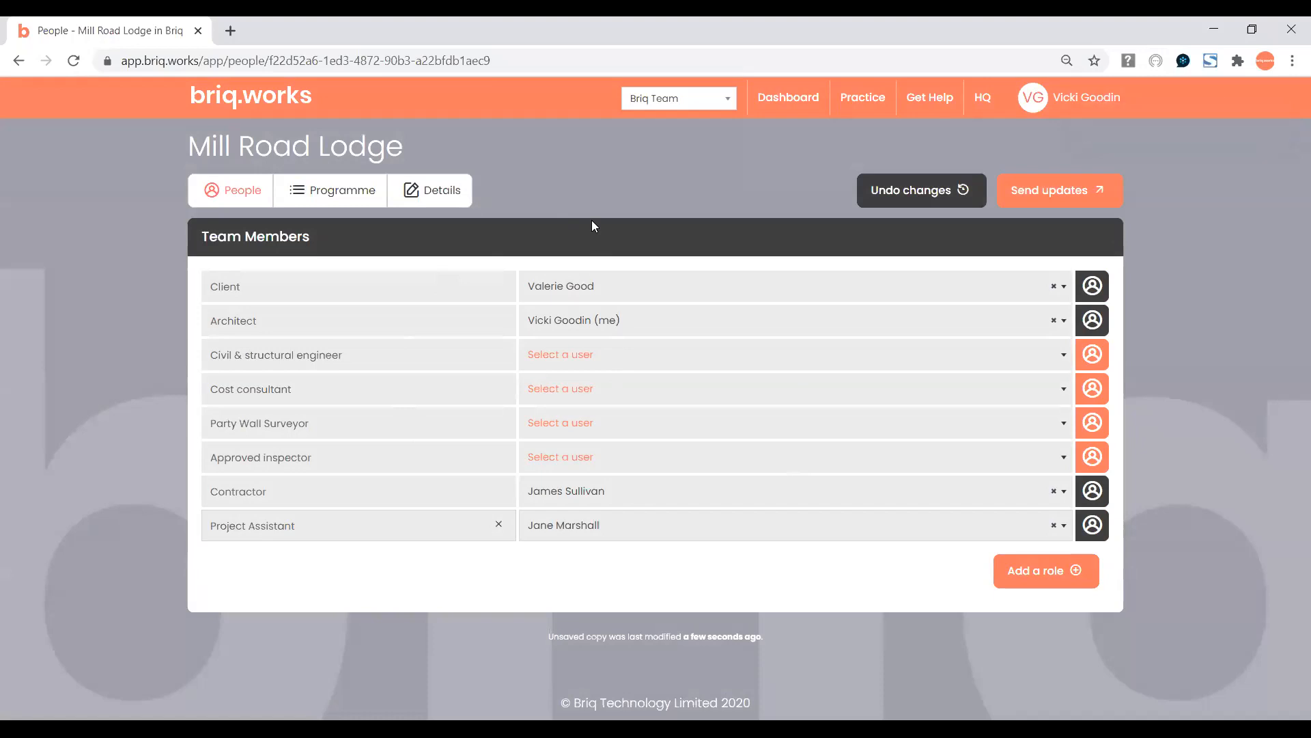
Show Mill Road Lodge's Programme Gantt chart scrolled down to the Developed Design tasks.
{"action": "left_click", "coordinate": [341, 202]}
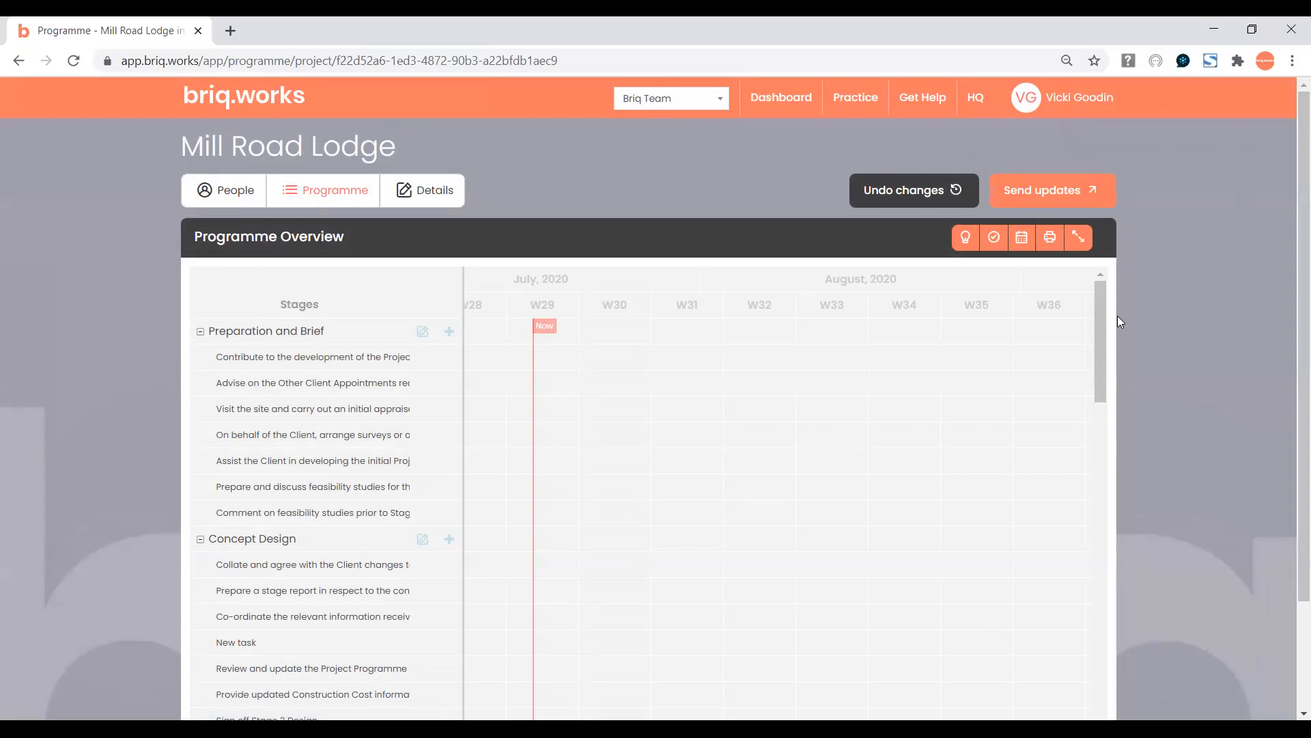
{"action": "left_click_drag", "start_coordinate": [1100, 309], "coordinate": [1103, 398]}
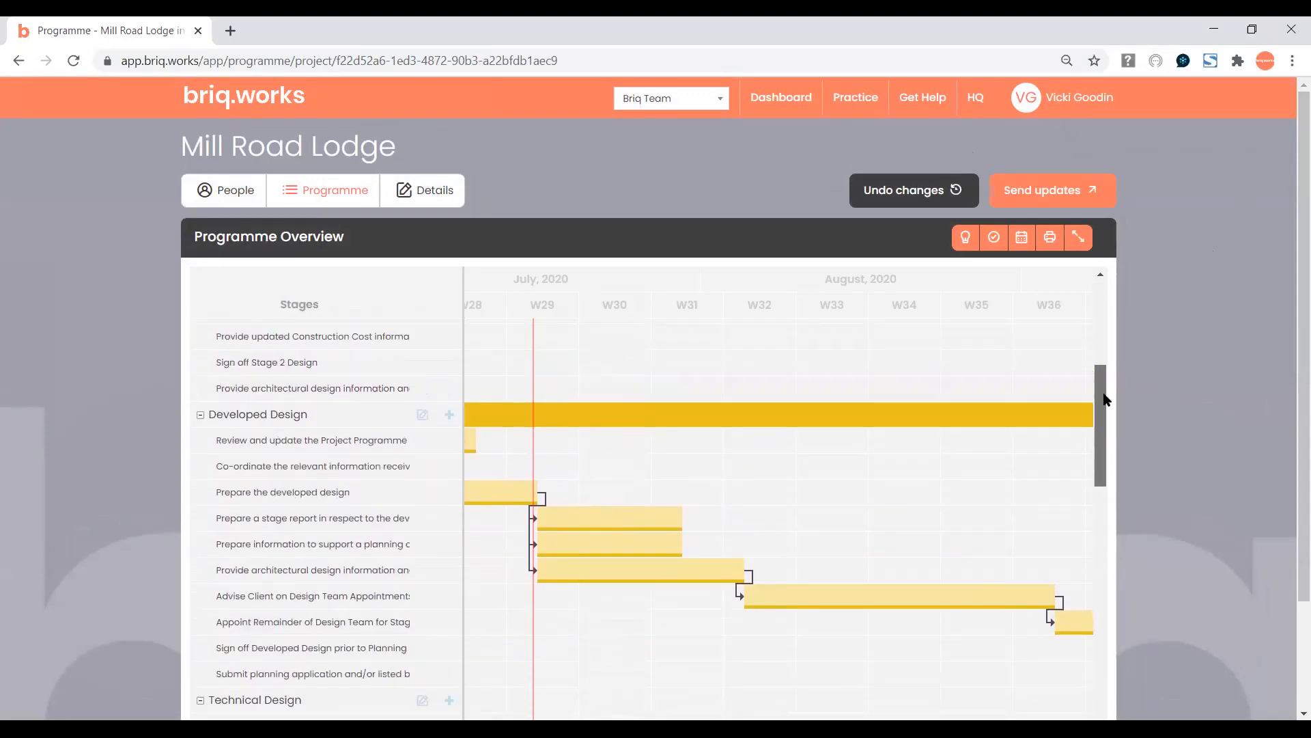
{"action": "mouse_move", "coordinate": [534, 366]}
Show the Gantt chart full screen and change its timeline scale from months to weeks.
{"action": "left_click", "coordinate": [1079, 238]}
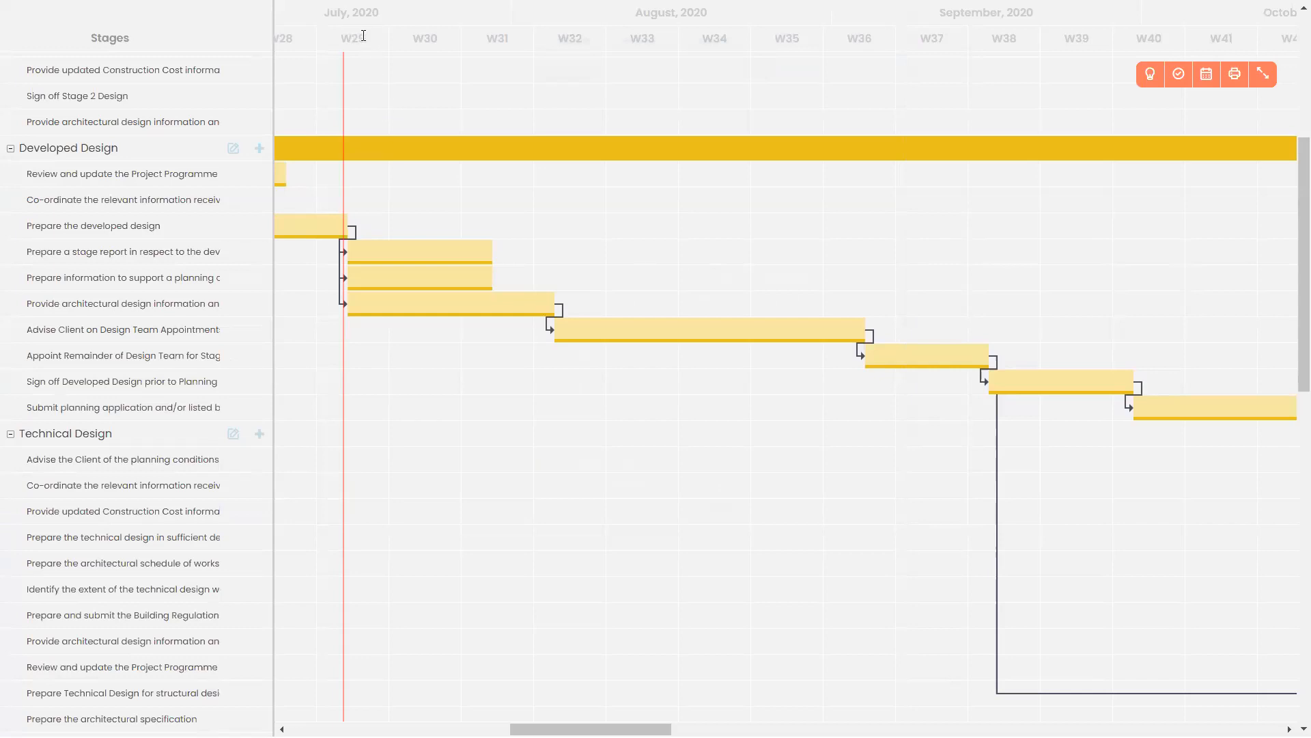
{"action": "left_click", "coordinate": [1206, 78]}
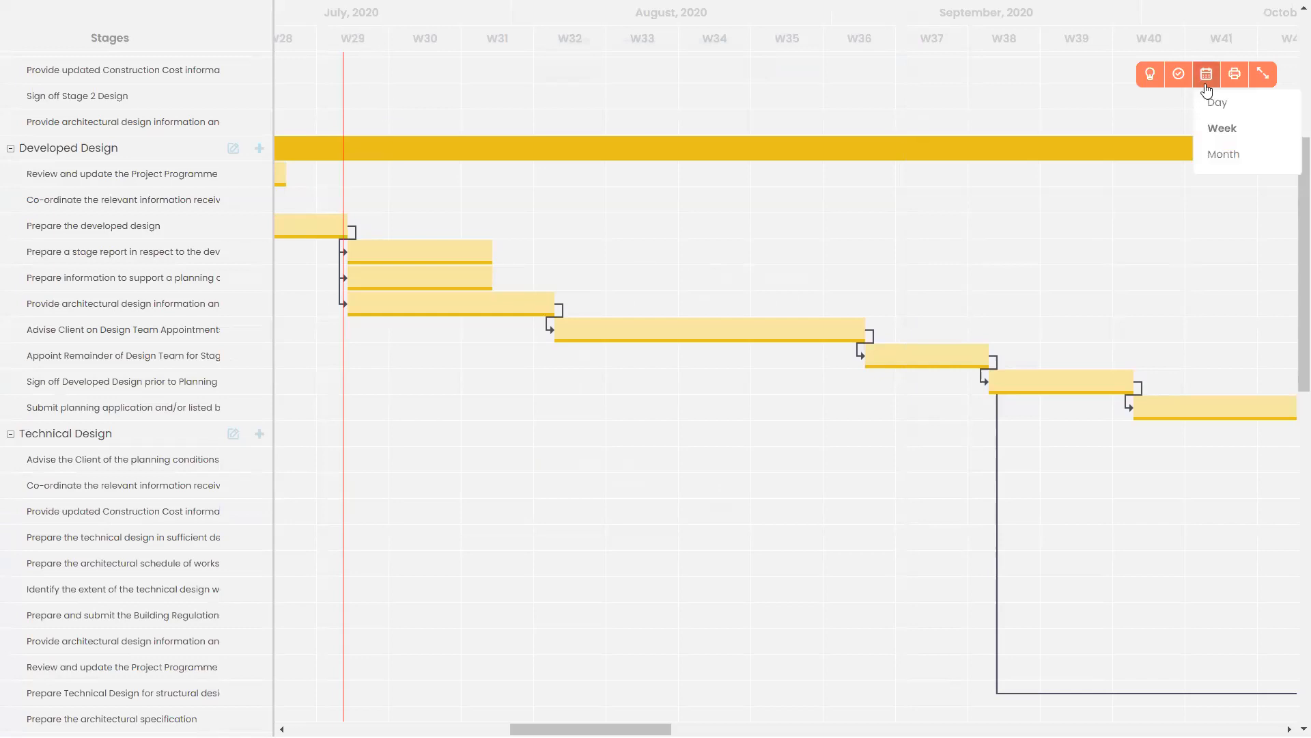
{"action": "left_click", "coordinate": [1238, 156]}
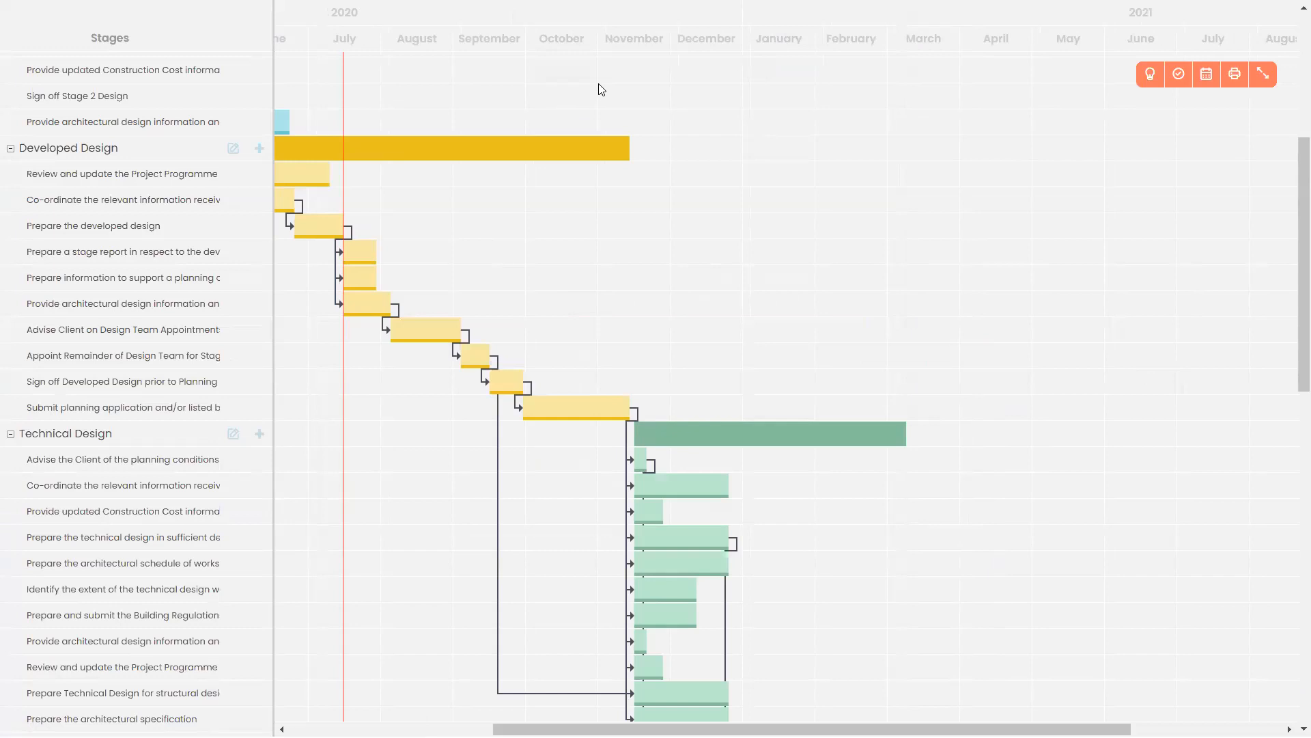
{"action": "mouse_move", "coordinate": [677, 437]}
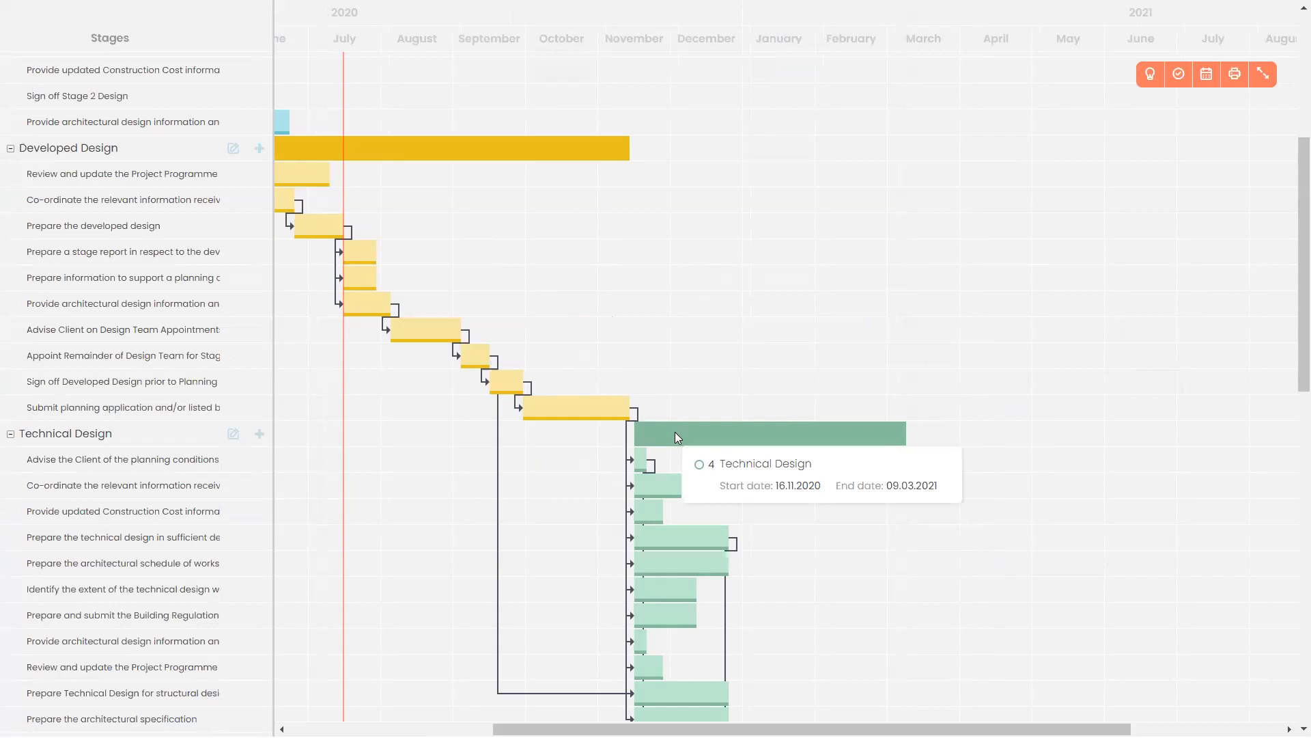
{"action": "left_click", "coordinate": [1205, 75]}
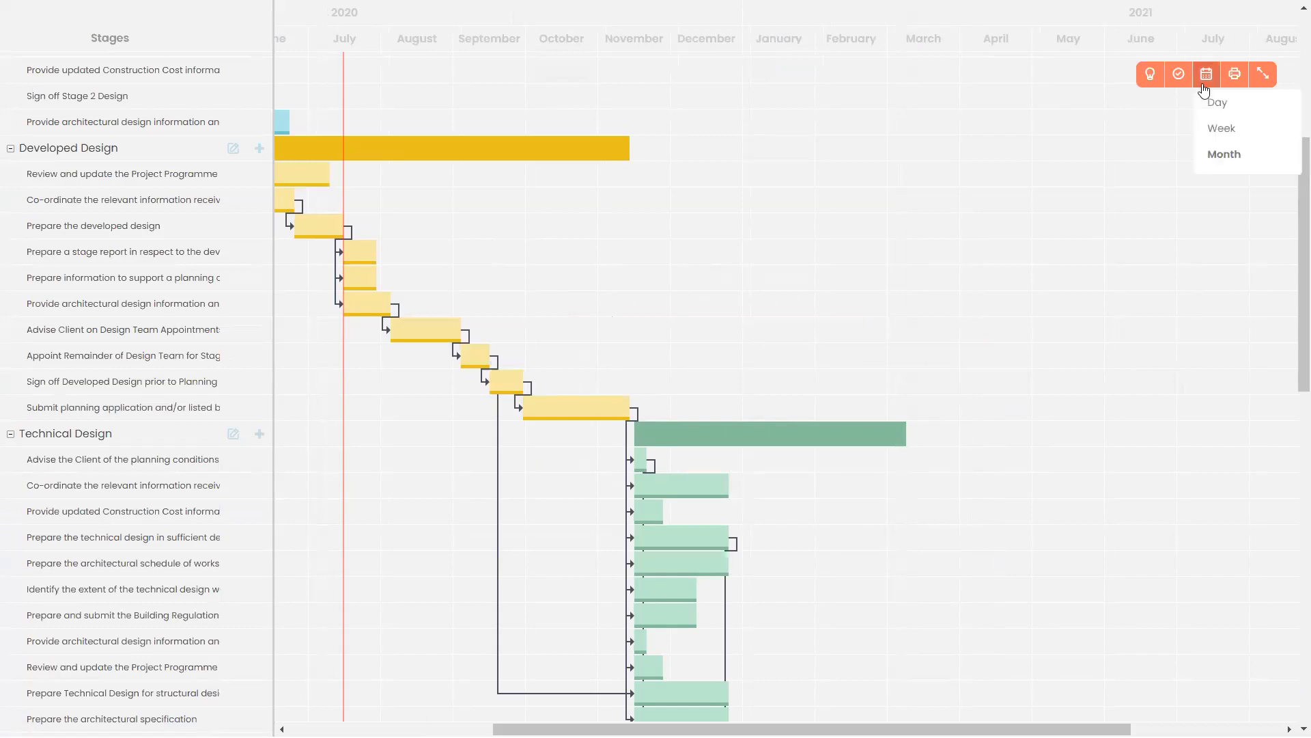
{"action": "left_click", "coordinate": [1224, 129]}
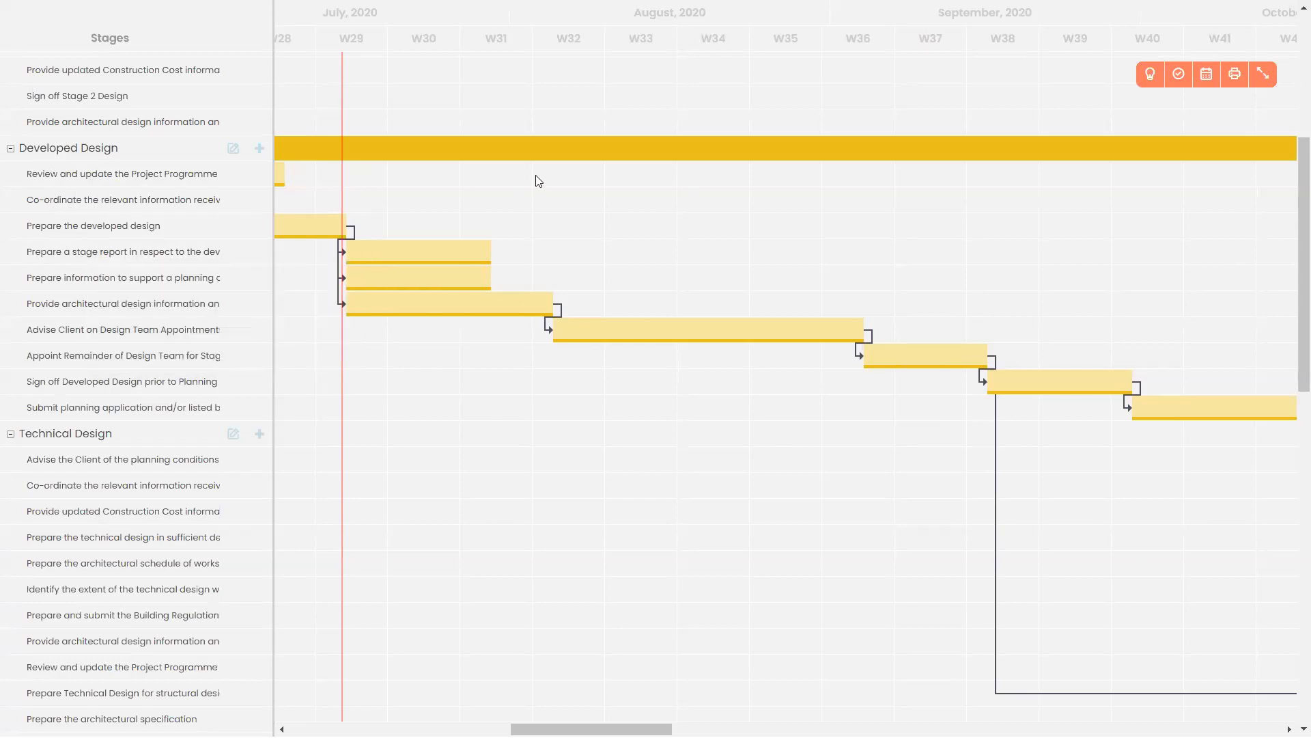
{"action": "mouse_move", "coordinate": [416, 253]}
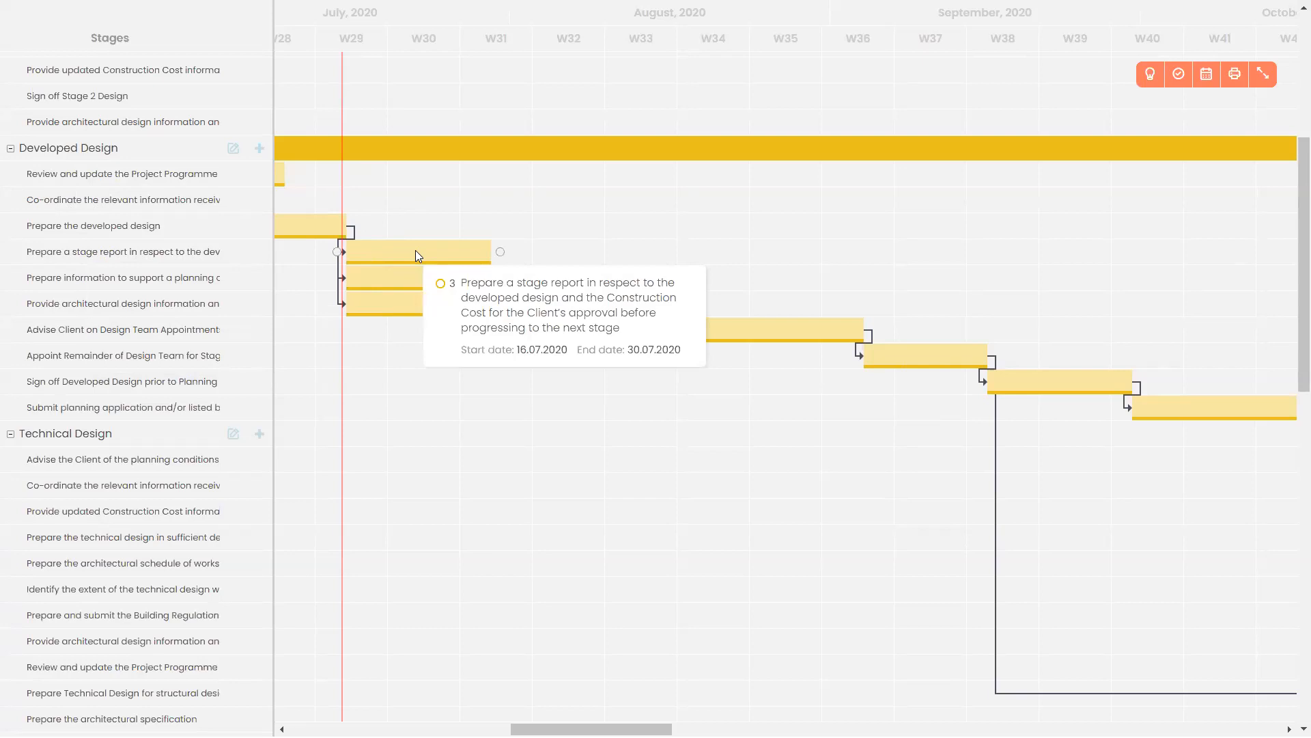
Assign the stage report task (16 July 2020, 10 days) to the Project Assistant, keep status Pending, and save.
{"action": "double_click", "coordinate": [417, 253]}
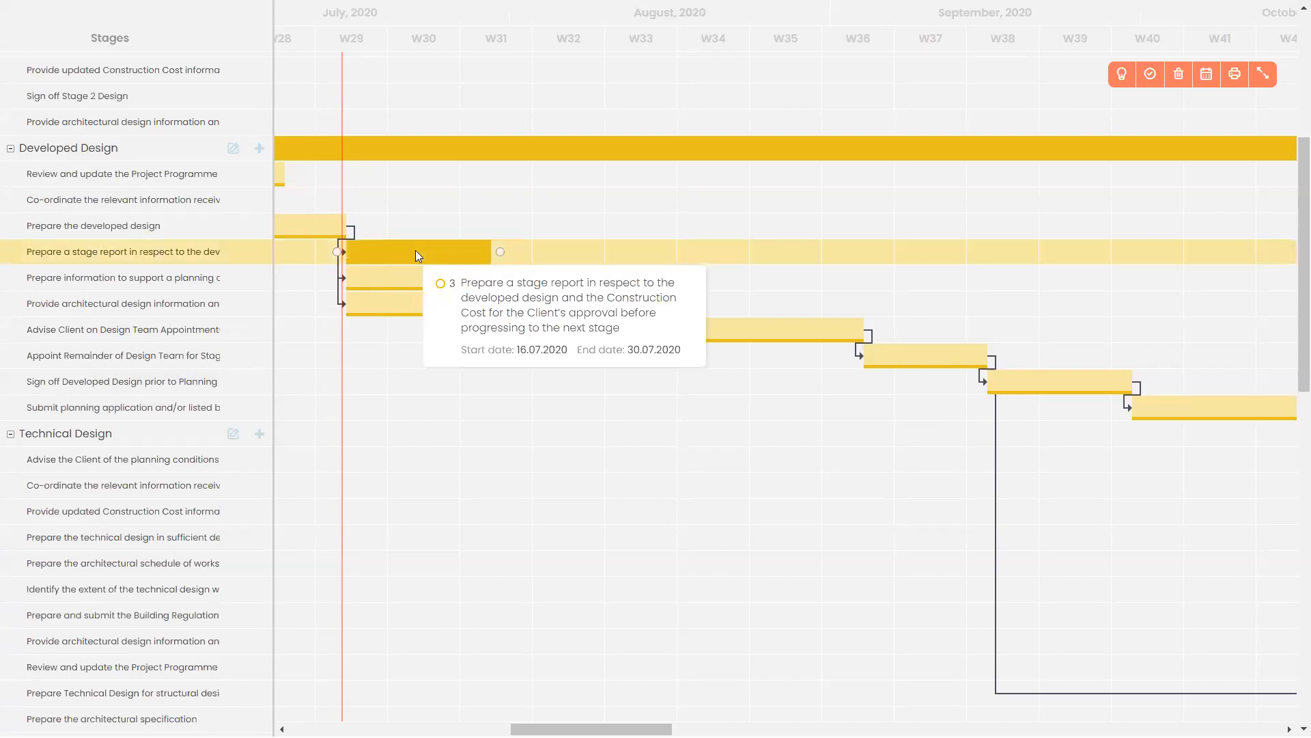
{"action": "left_click", "coordinate": [644, 320]}
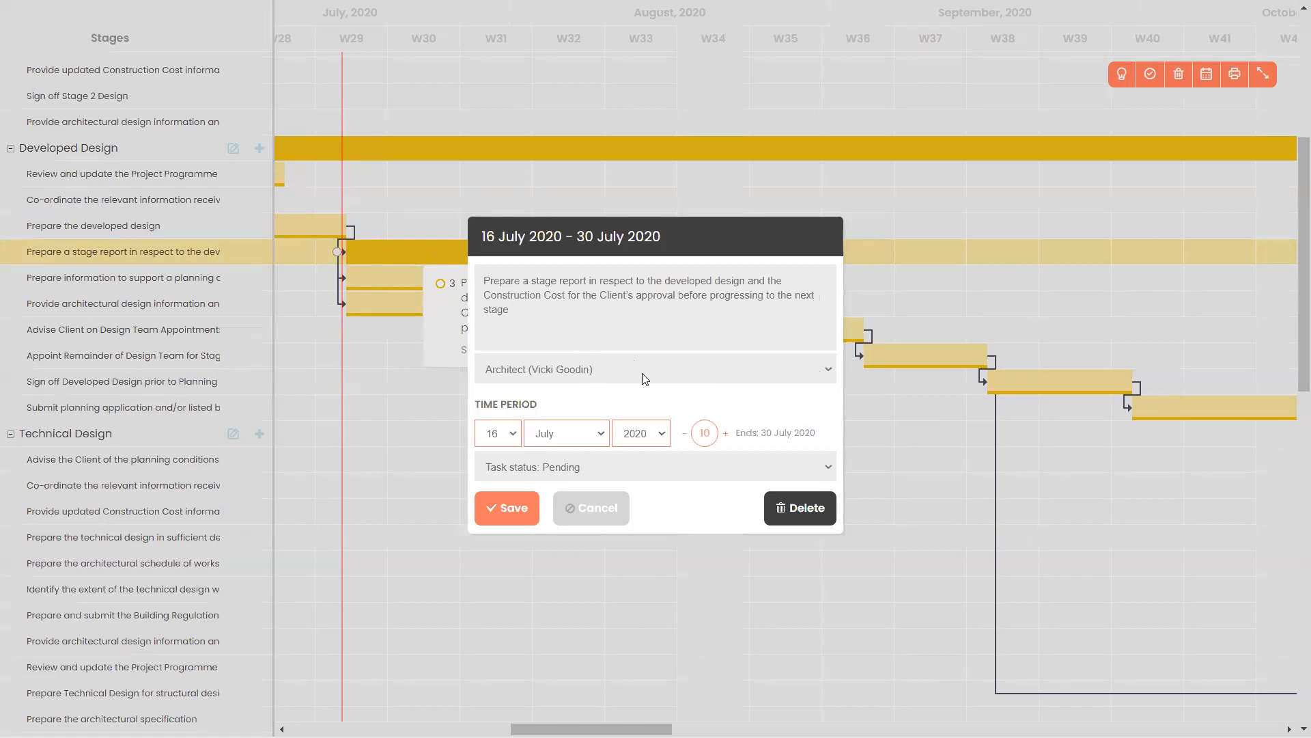
{"action": "left_click", "coordinate": [829, 371]}
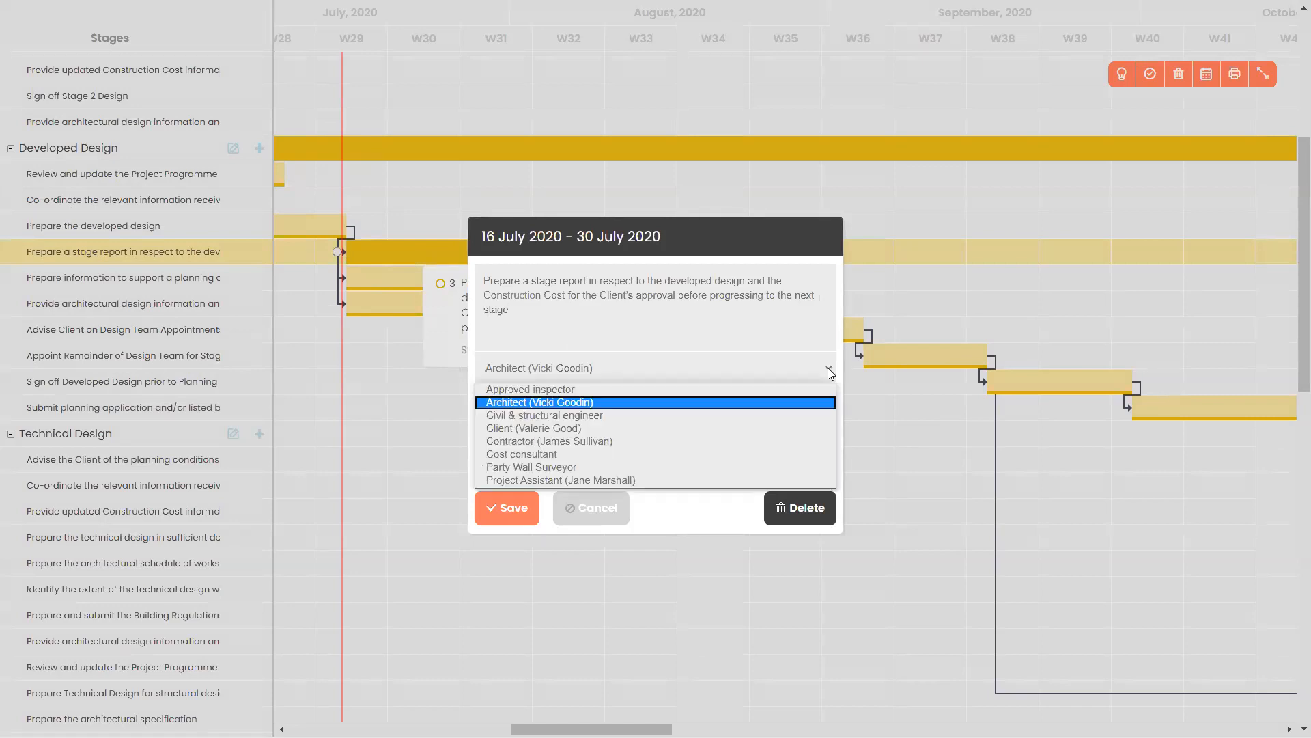
{"action": "left_click", "coordinate": [707, 478]}
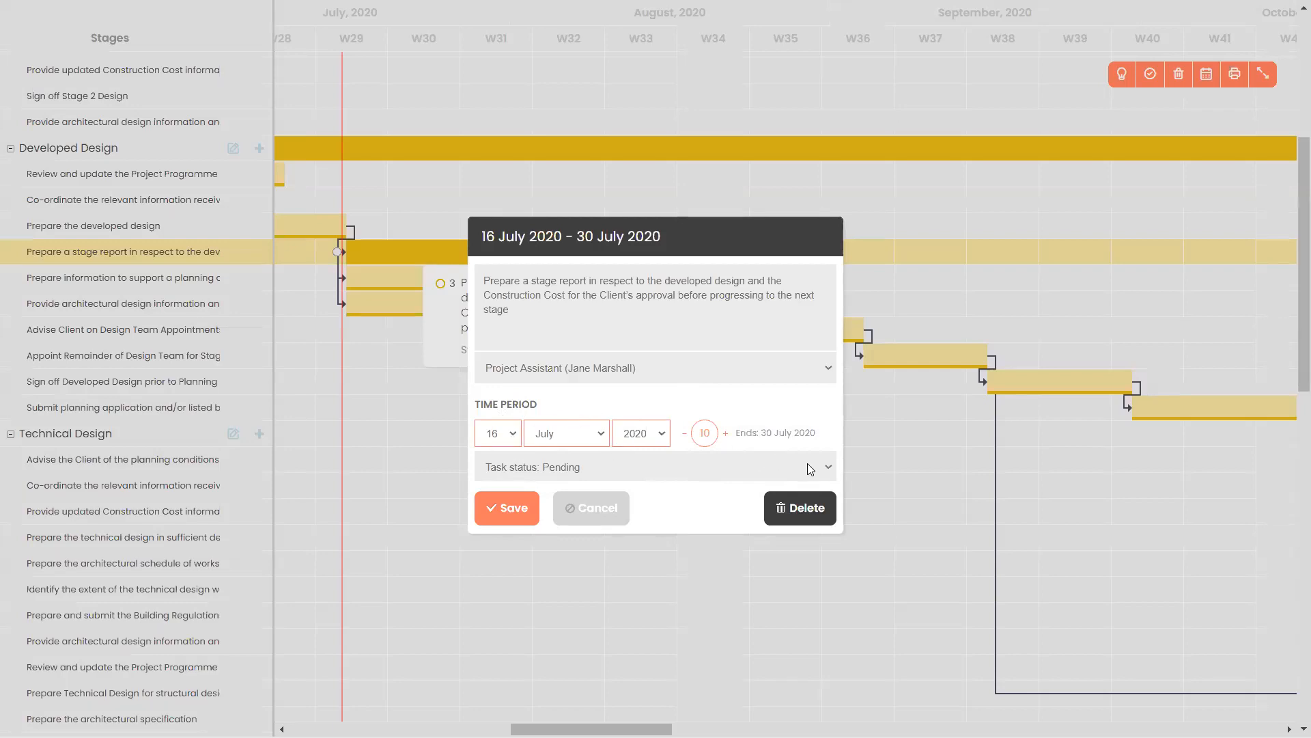
{"action": "left_click", "coordinate": [827, 471]}
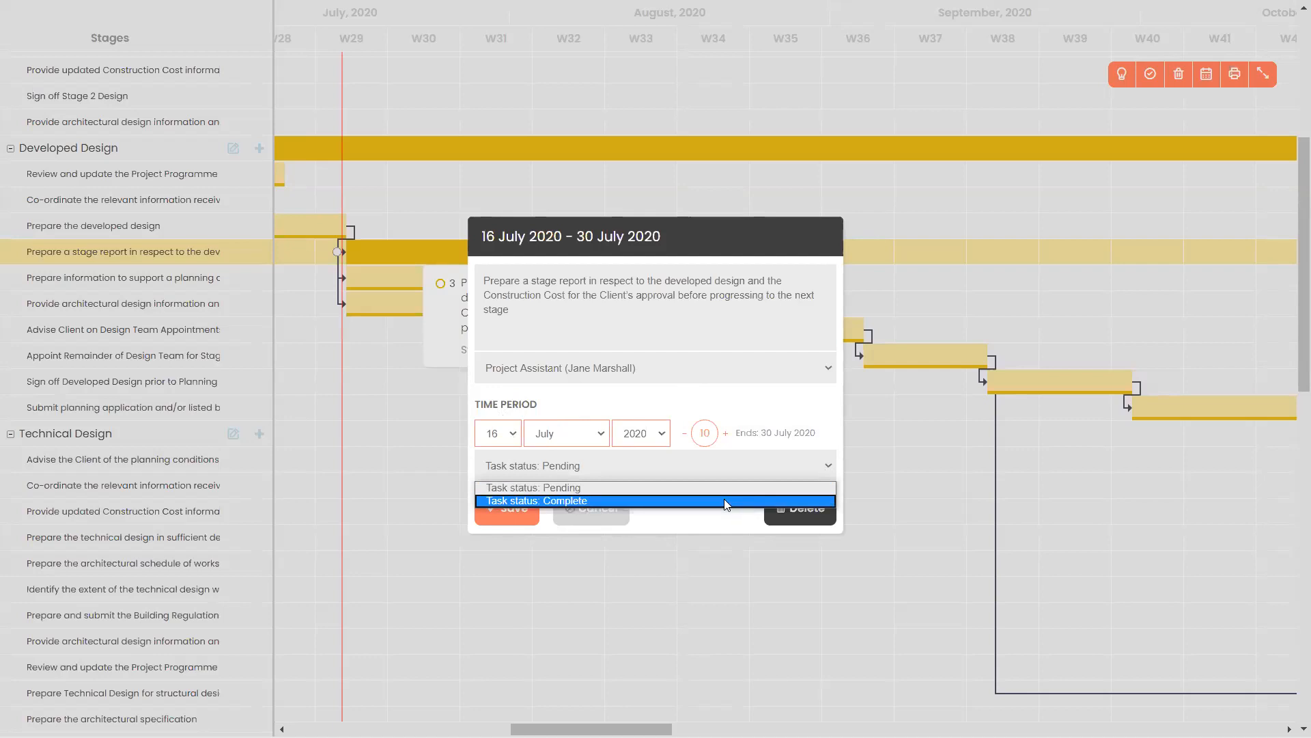
{"action": "left_click", "coordinate": [513, 526]}
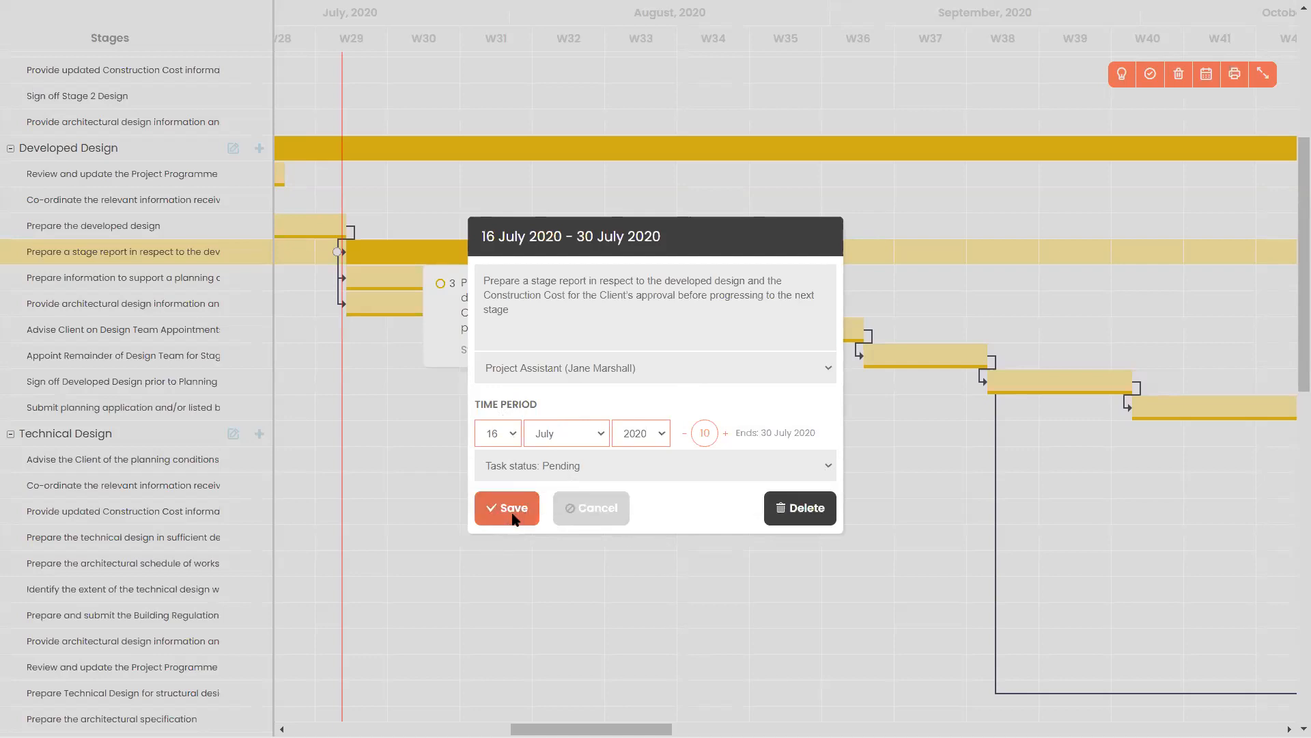
{"action": "left_click", "coordinate": [514, 522]}
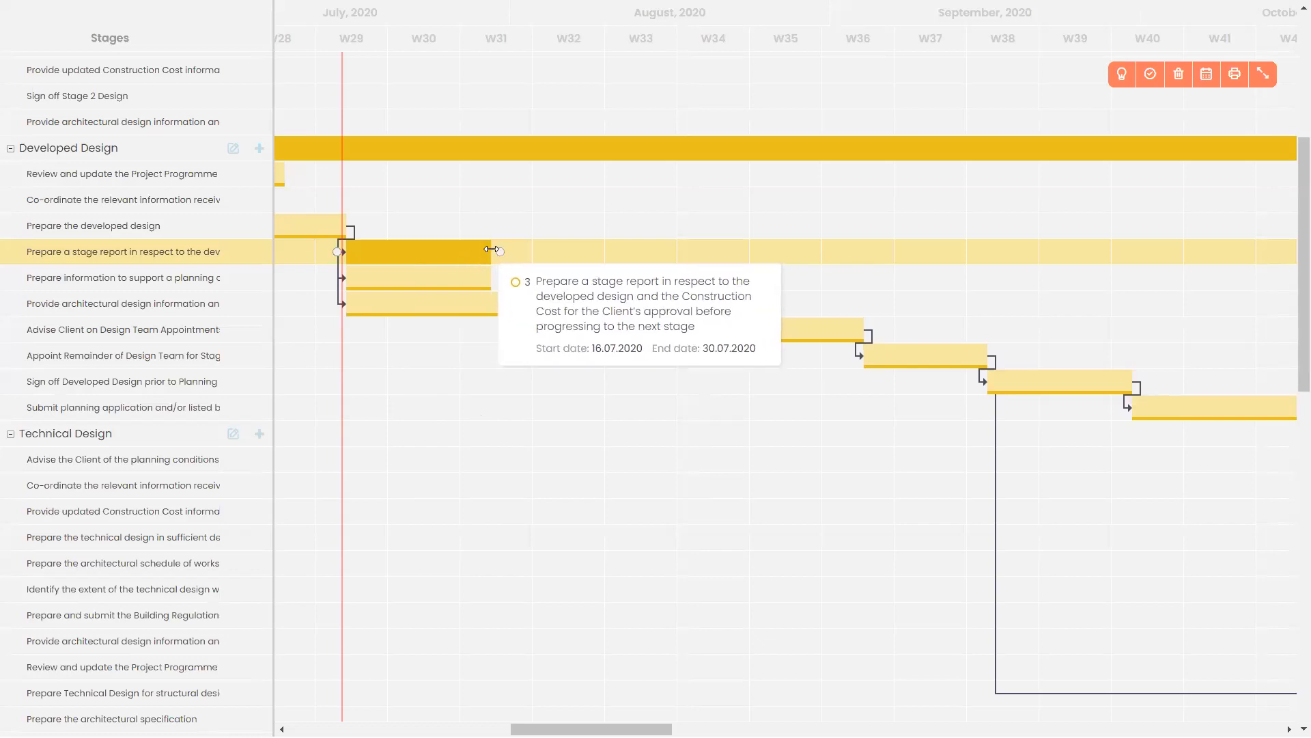
Extend the stage report task into August and link it between Prepare the developed design and Prepare information.
{"action": "left_click_drag", "start_coordinate": [492, 249], "coordinate": [562, 252]}
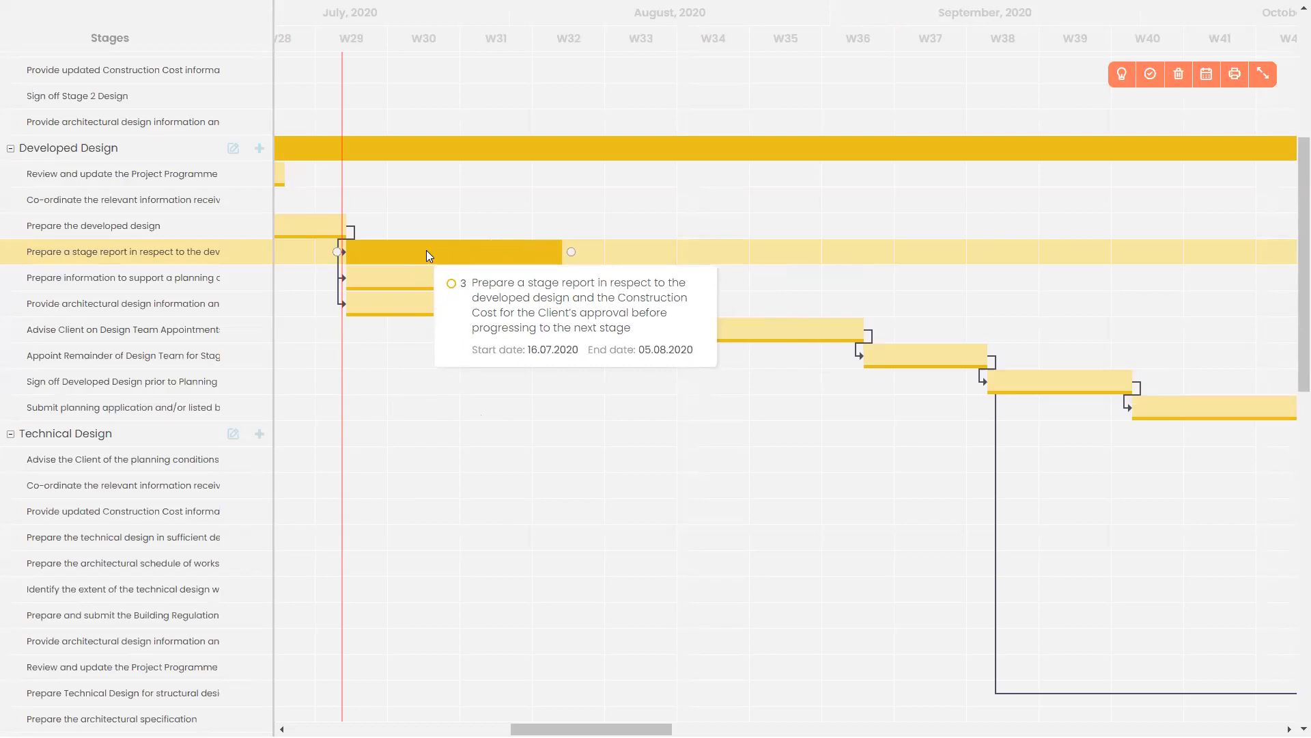
{"action": "left_click_drag", "start_coordinate": [427, 251], "coordinate": [614, 261]}
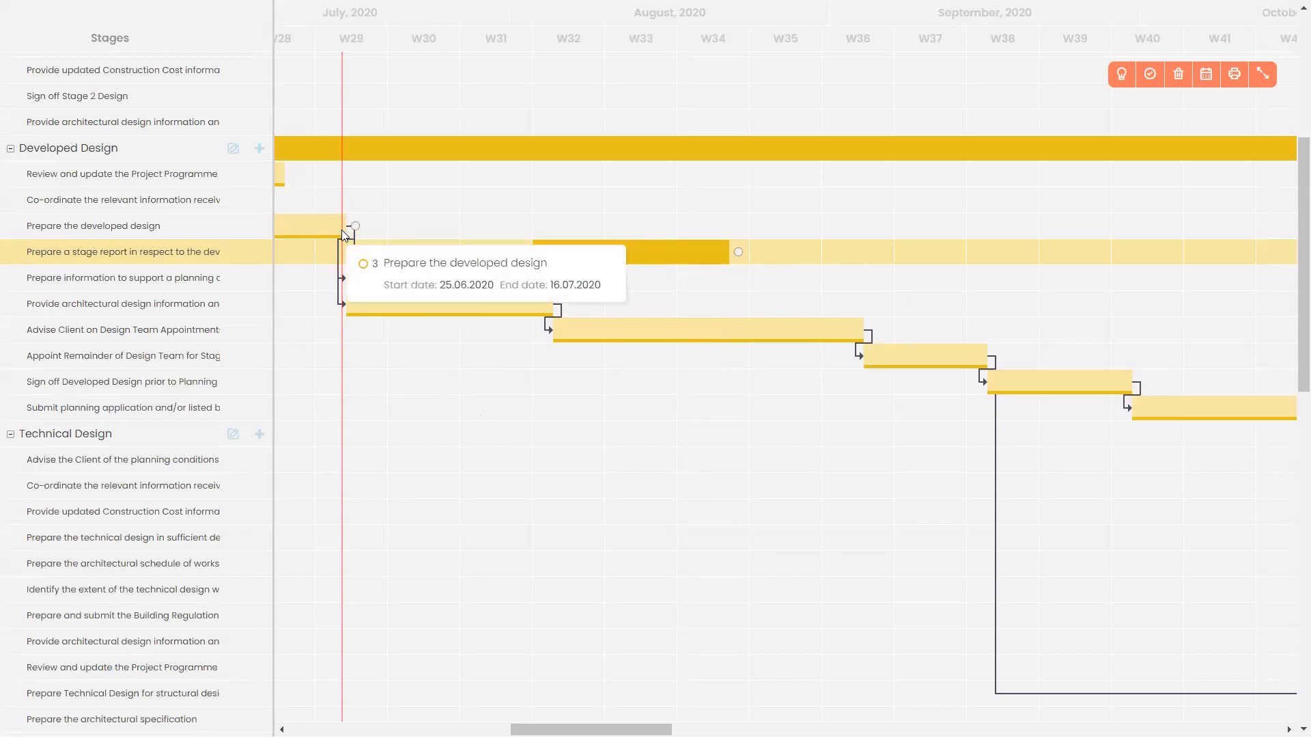
{"action": "mouse_move", "coordinate": [344, 231]}
{"action": "left_mouse_down"}
{"action": "mouse_move", "coordinate": [390, 258]}
{"action": "mouse_move", "coordinate": [492, 254]}
{"action": "left_mouse_up"}
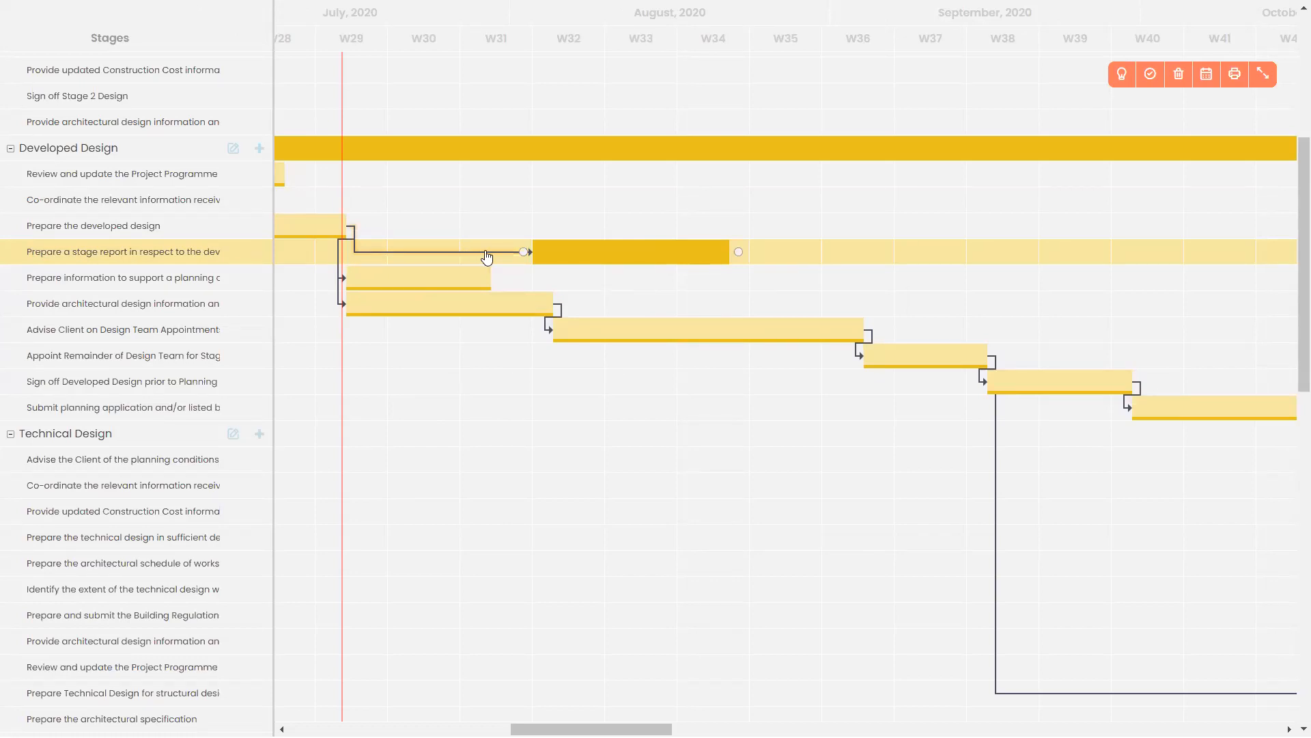
{"action": "mouse_move", "coordinate": [739, 257]}
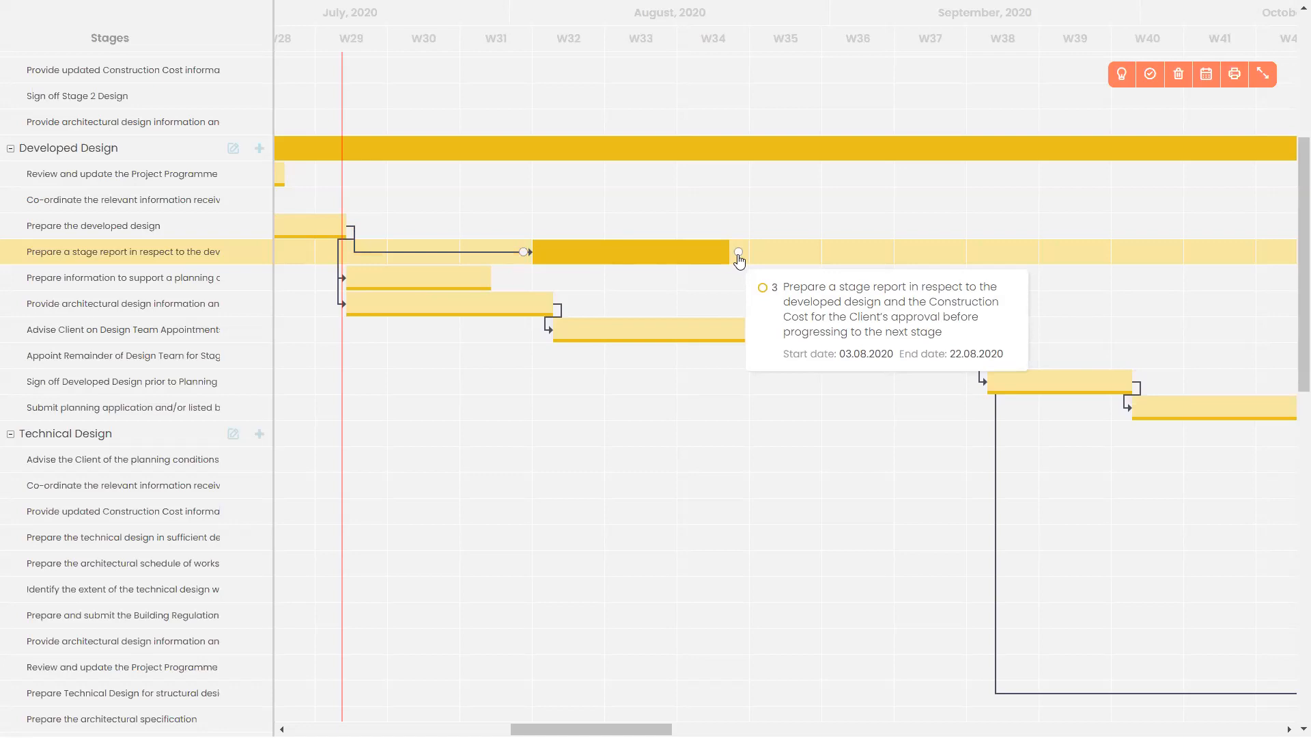
{"action": "left_click_drag", "start_coordinate": [738, 258], "coordinate": [337, 280]}
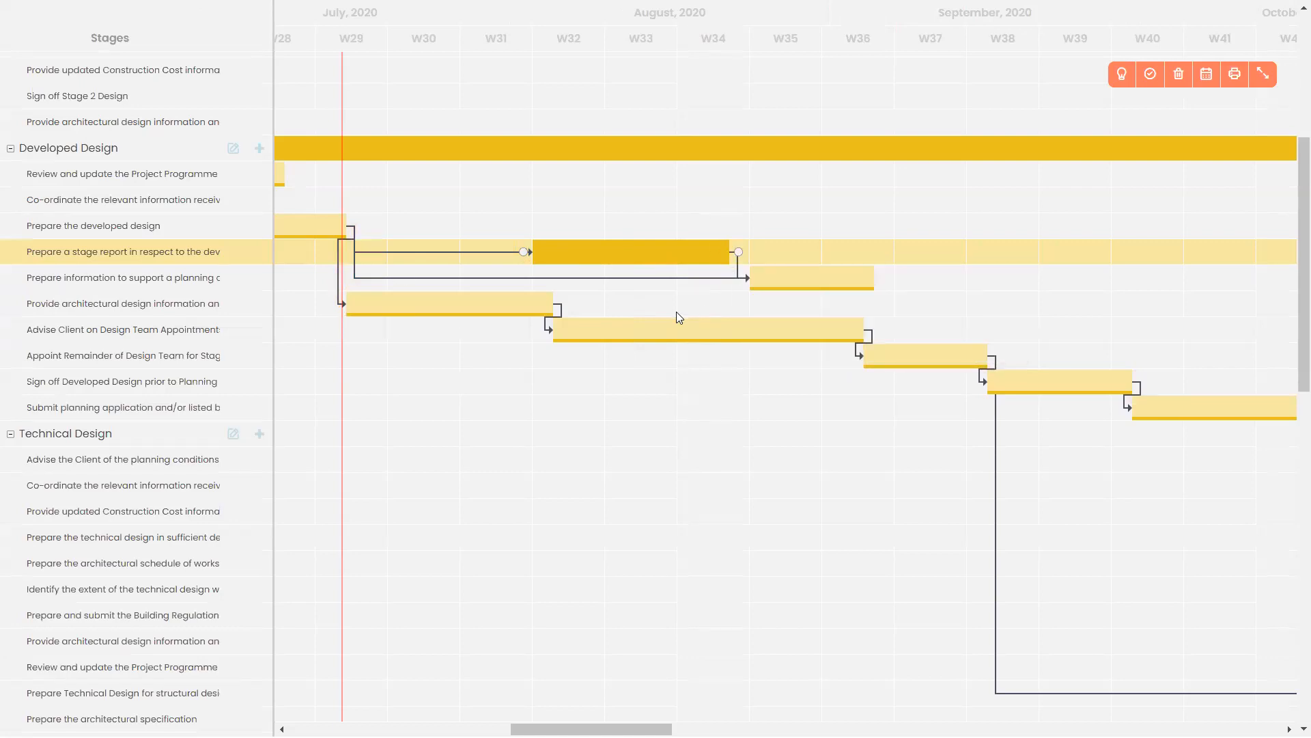
{"action": "mouse_move", "coordinate": [785, 277]}
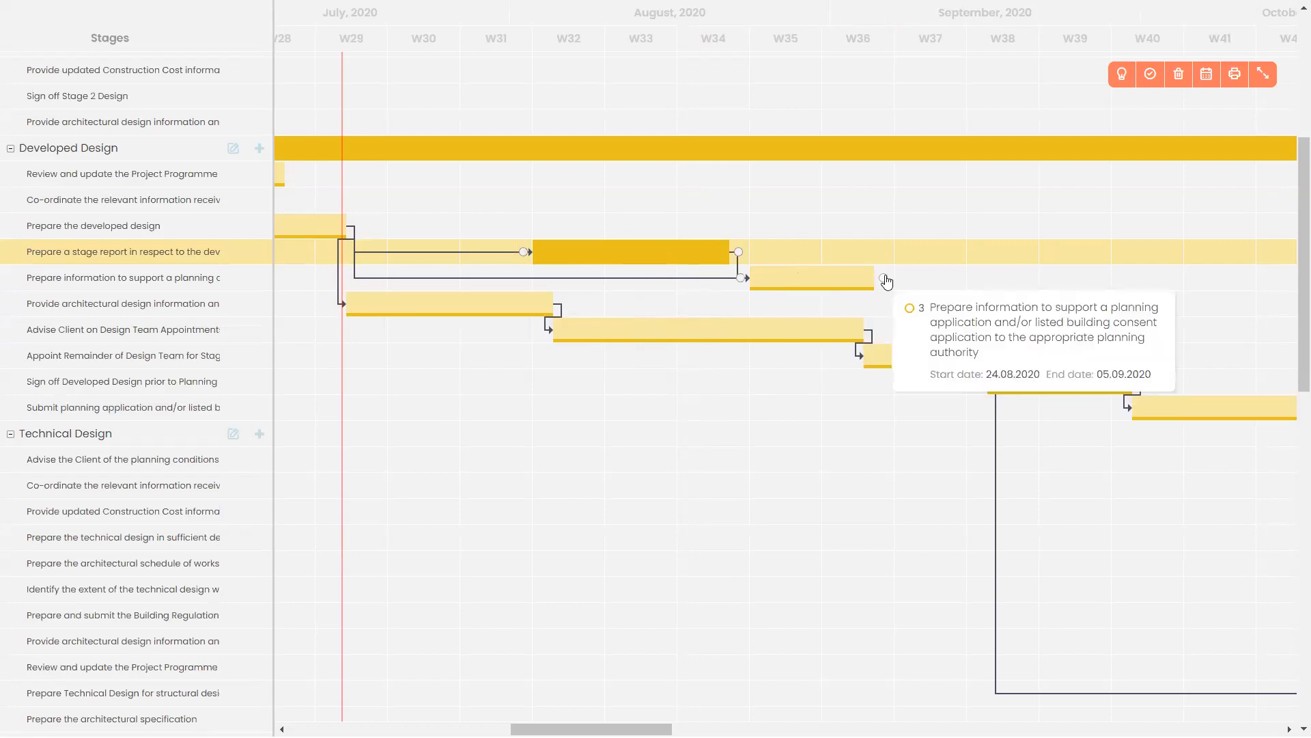
{"action": "left_click_drag", "start_coordinate": [885, 280], "coordinate": [335, 311]}
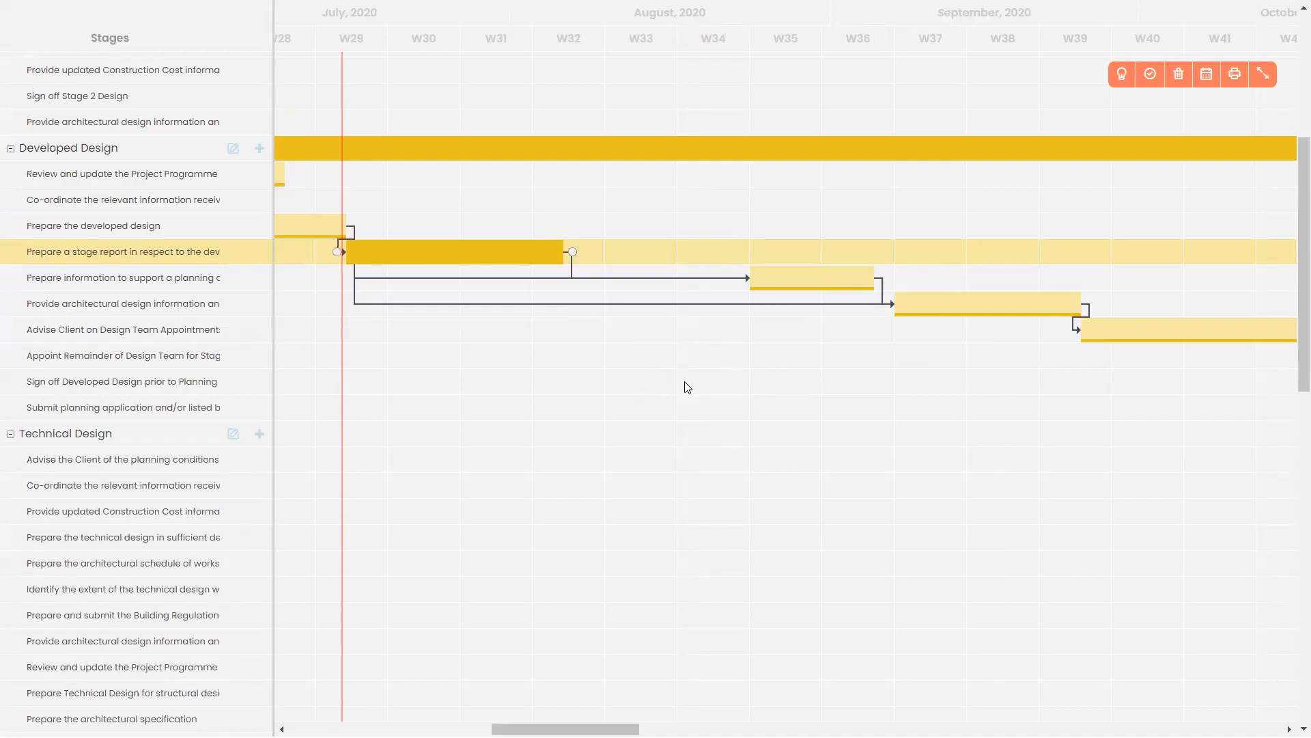
Delete the dependency link from the stage report task to Prepare information.
{"action": "double_click", "coordinate": [607, 280]}
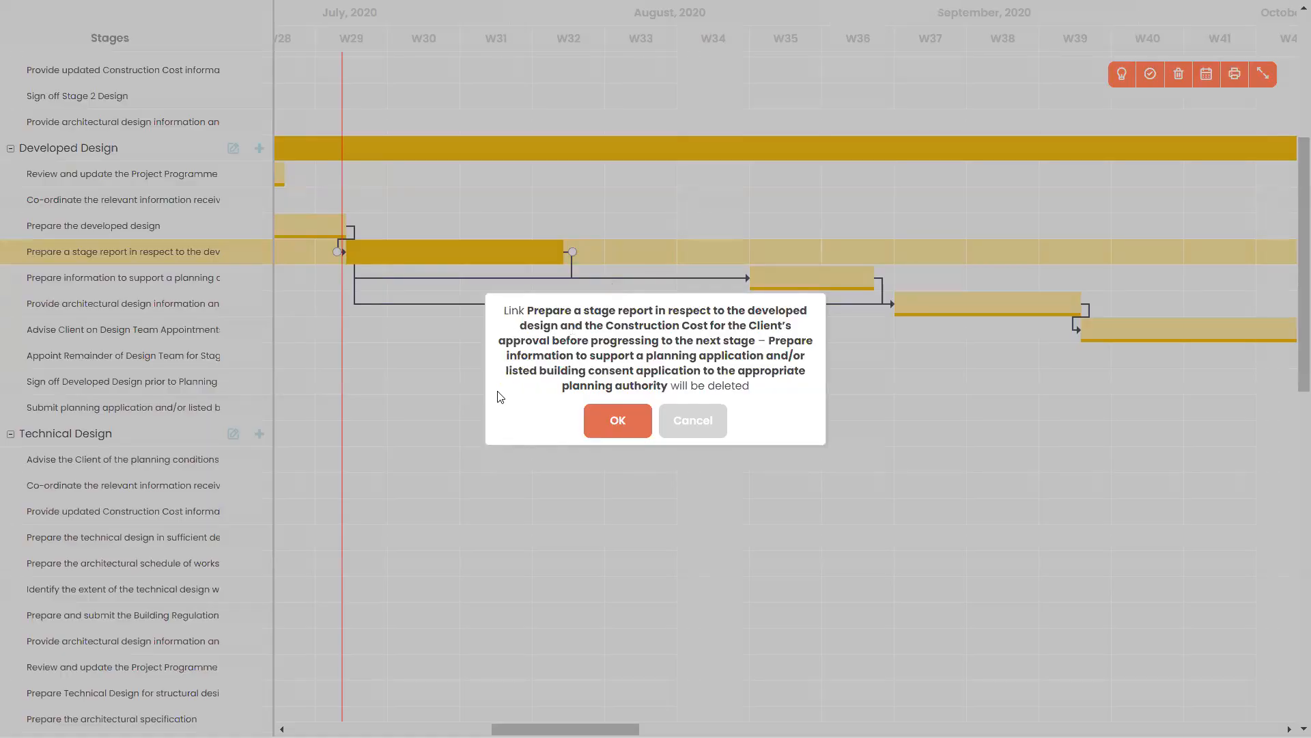
{"action": "left_click", "coordinate": [610, 429]}
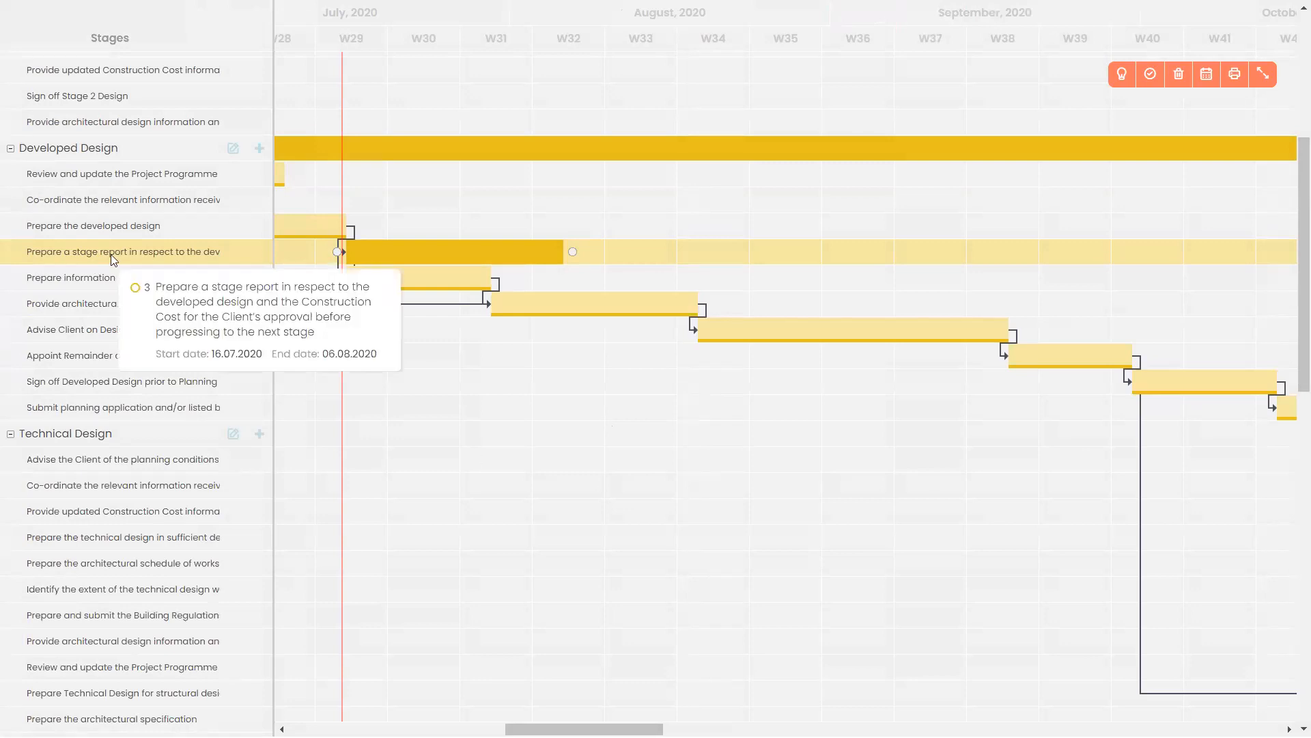
Add a New task under Developed Design starting in July with a 7-day duration, 15–24 July 2020.
{"action": "left_click", "coordinate": [260, 149]}
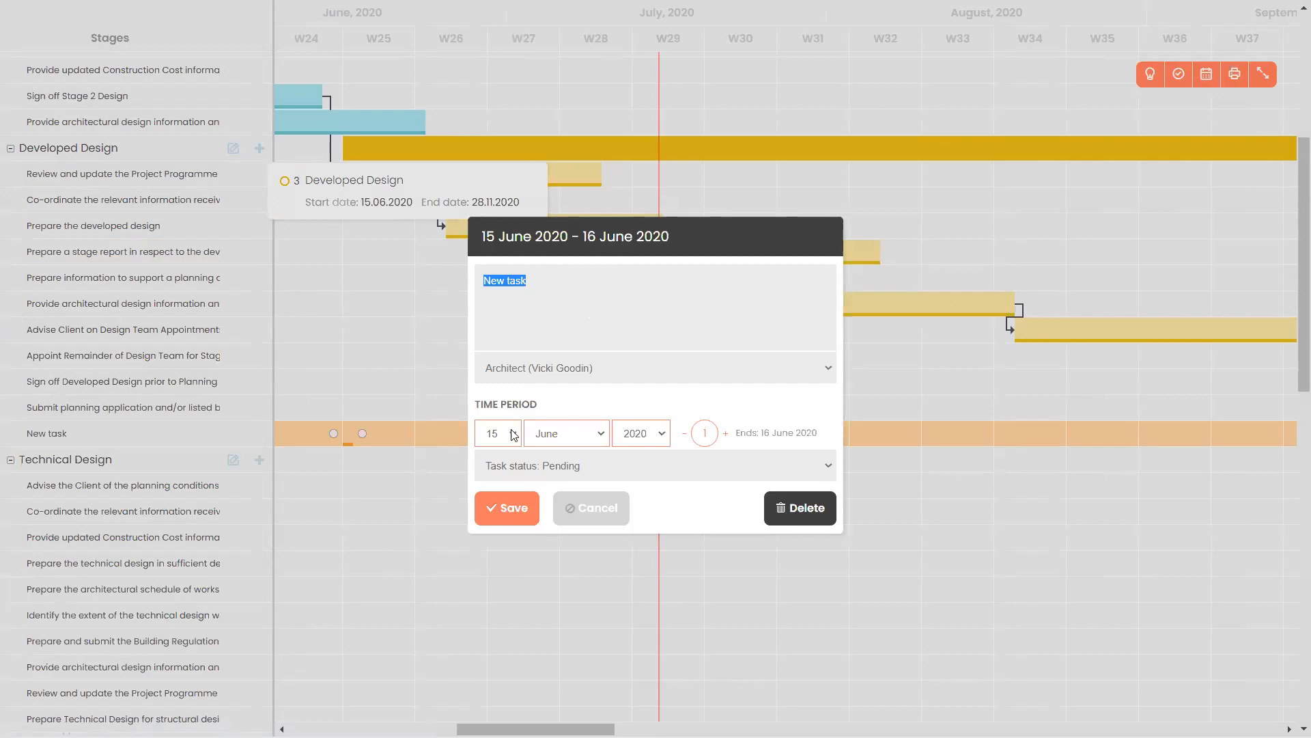
{"action": "left_click", "coordinate": [602, 434]}
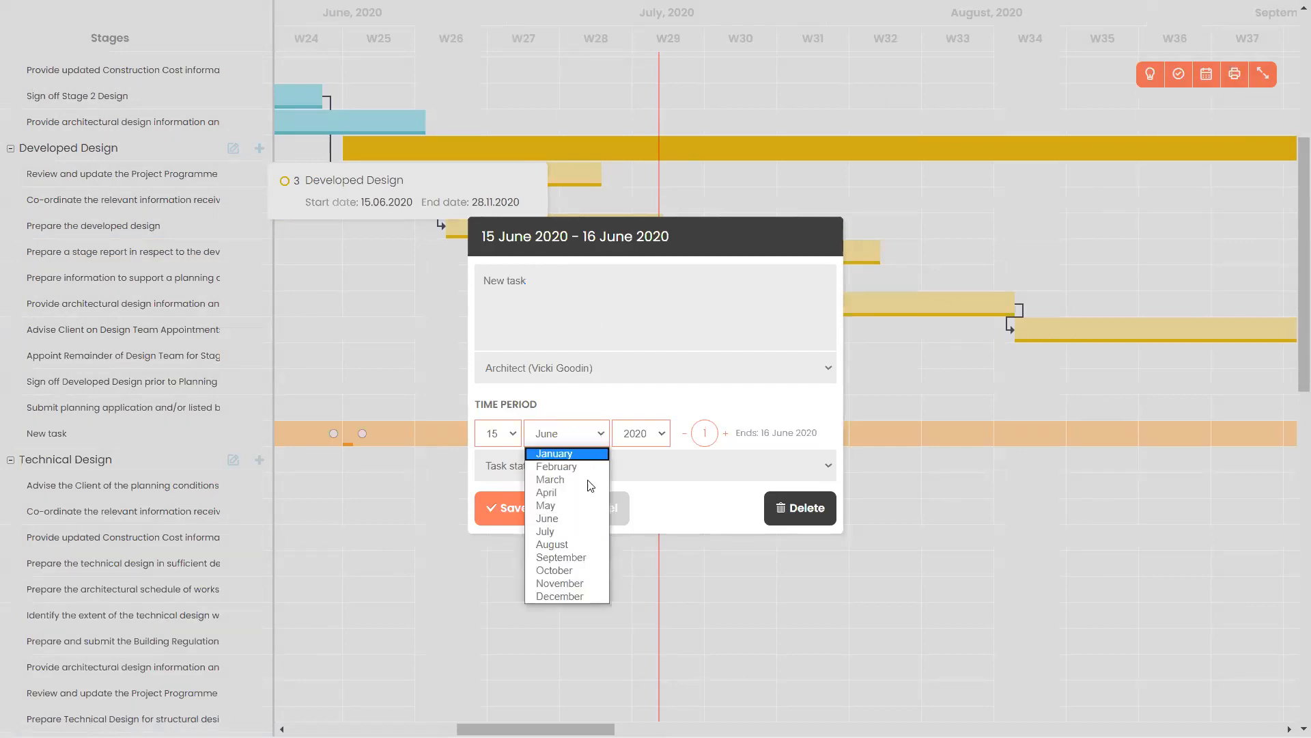
{"action": "left_click", "coordinate": [595, 530]}
{"action": "left_click", "coordinate": [725, 433]}
{"action": "left_click", "coordinate": [726, 433]}
{"action": "left_click", "coordinate": [726, 433]}
{"action": "left_click", "coordinate": [726, 433]}
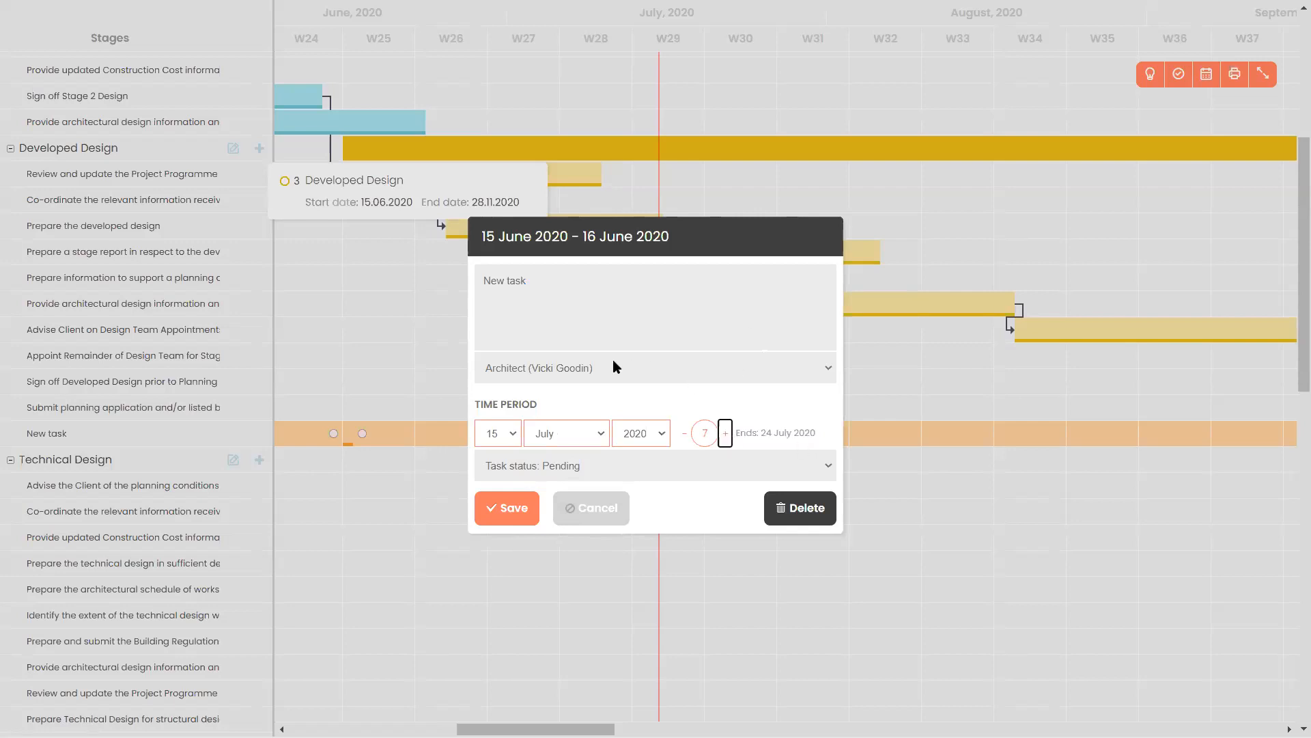
{"action": "left_click", "coordinate": [513, 508]}
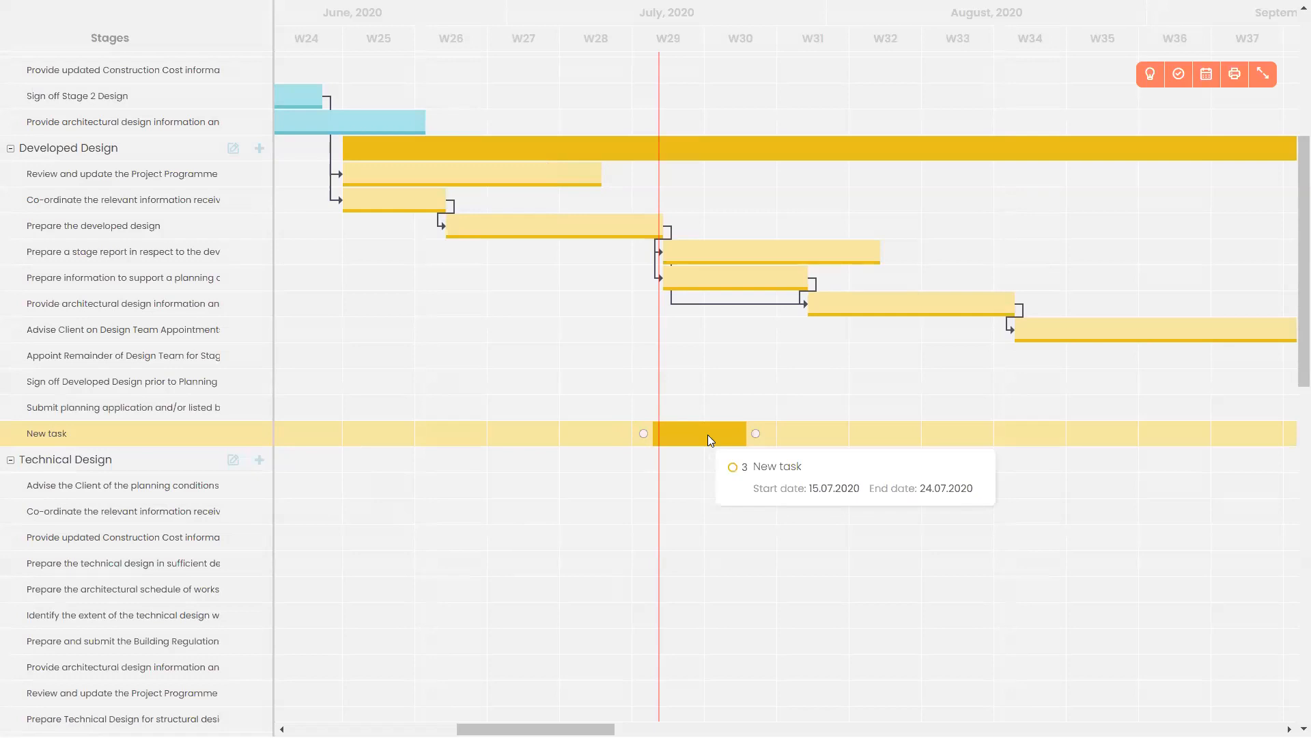
{"action": "left_click", "coordinate": [1265, 69]}
{"action": "key", "text": "ctrl+l"}
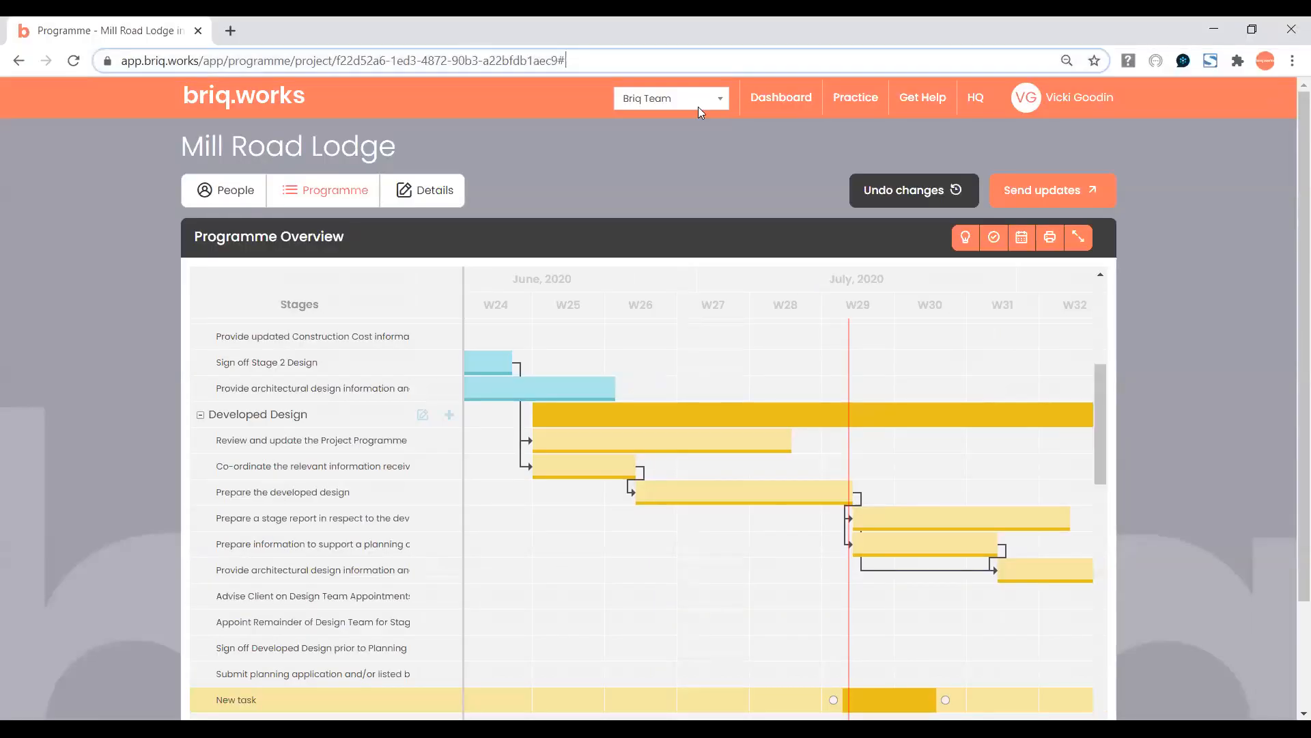
{"action": "key", "text": "Return"}
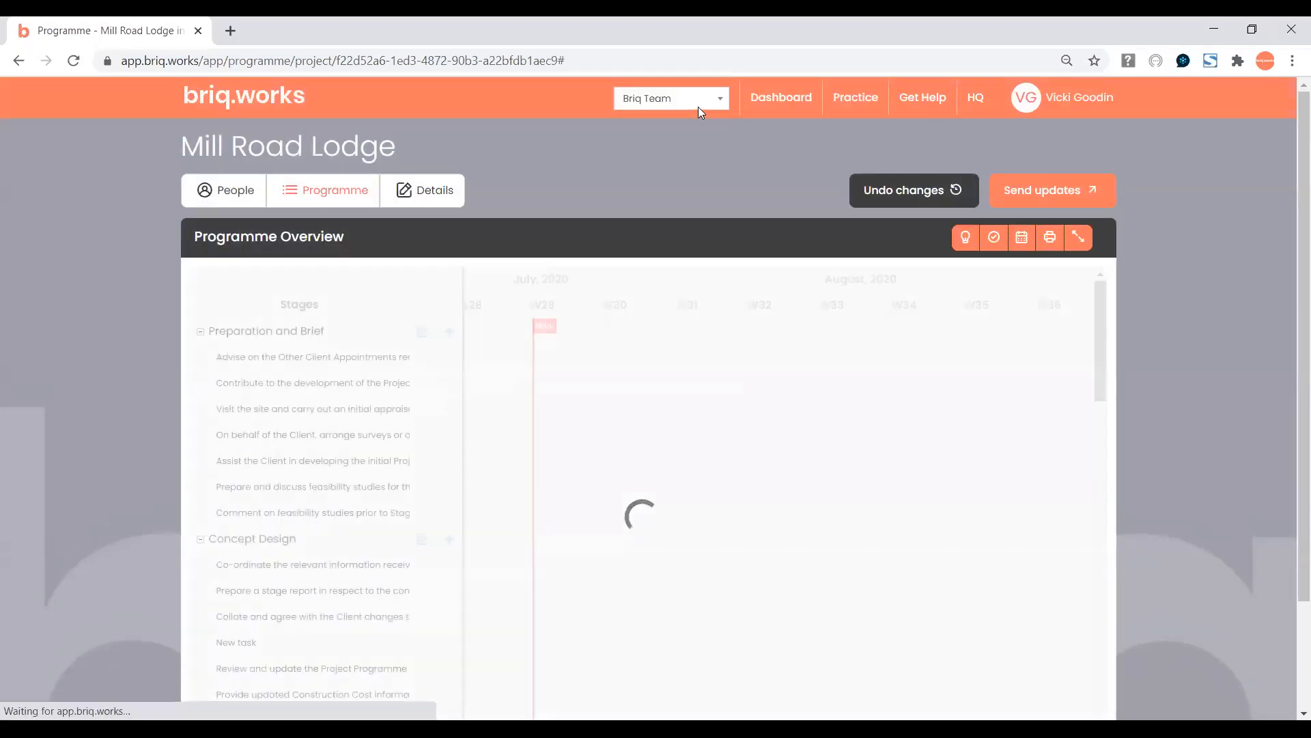
{"action": "left_click_drag", "start_coordinate": [1095, 305], "coordinate": [1117, 414]}
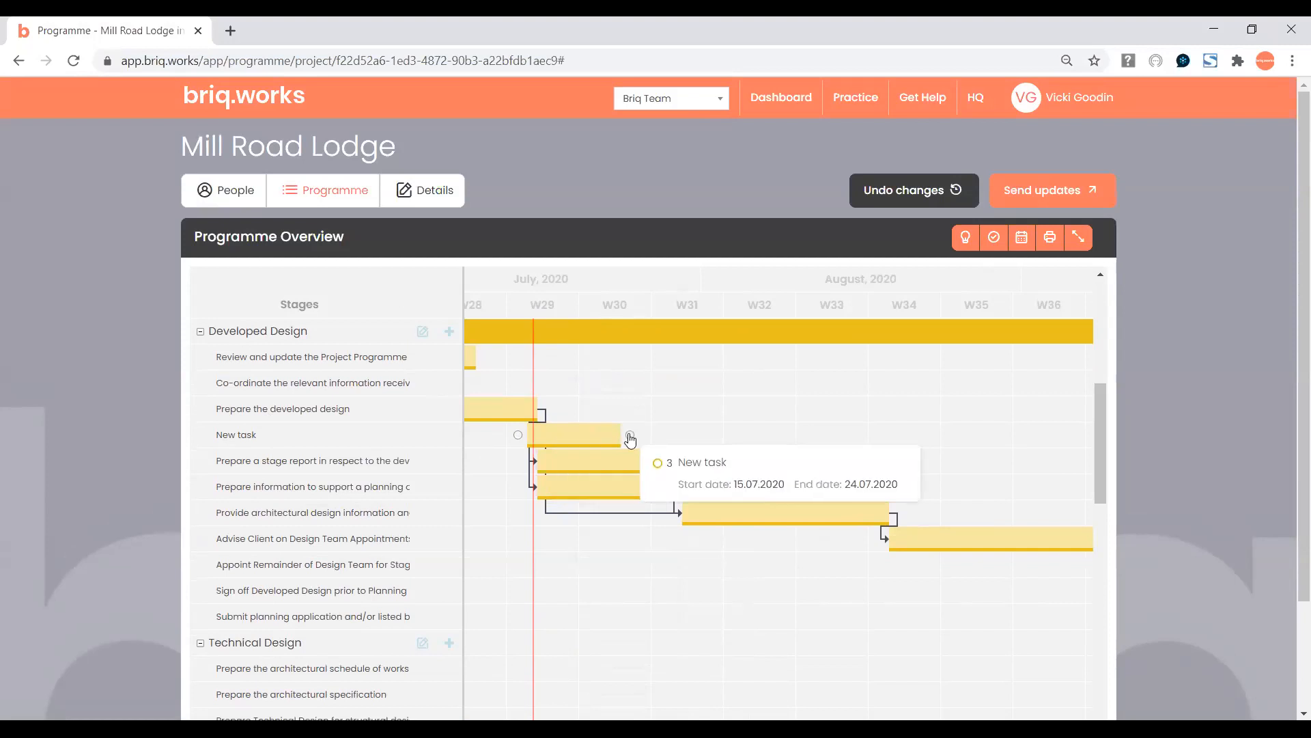
Delete the New task bar from Developed Design and confirm the permanent deletion.
{"action": "double_click", "coordinate": [571, 436]}
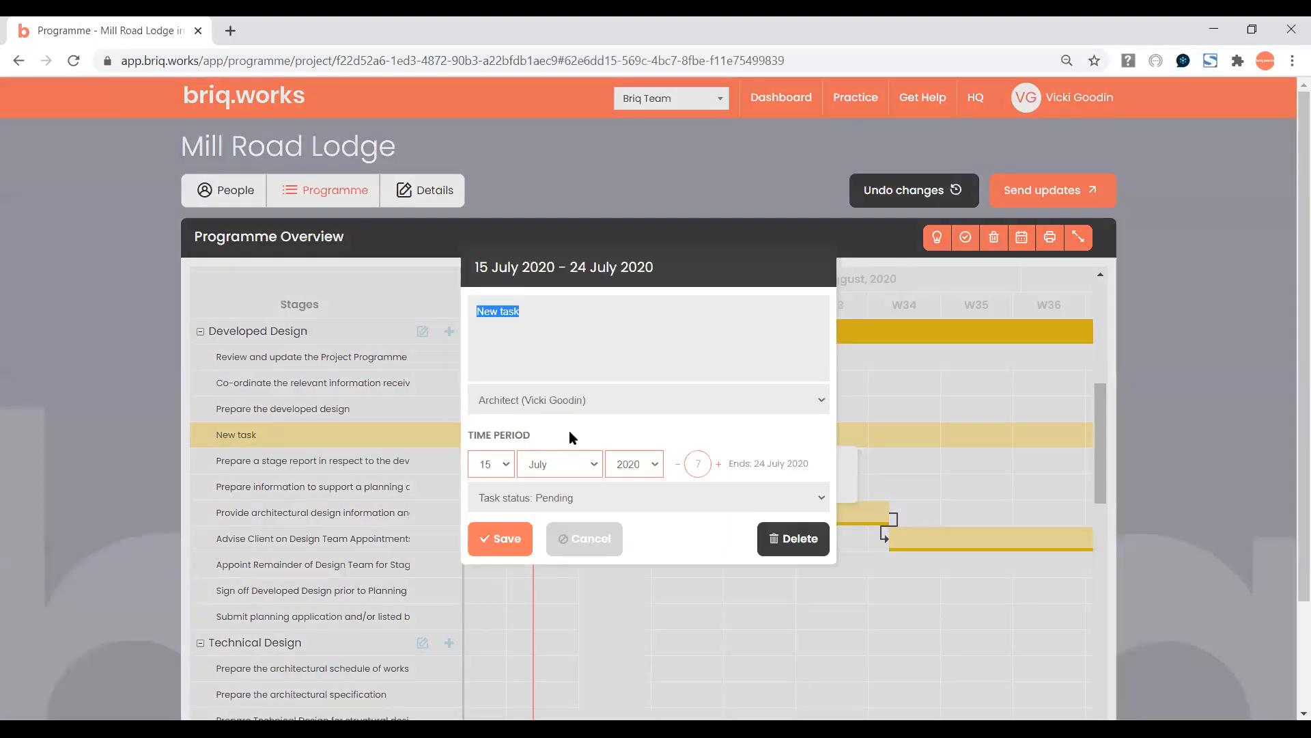
{"action": "left_click", "coordinate": [789, 544]}
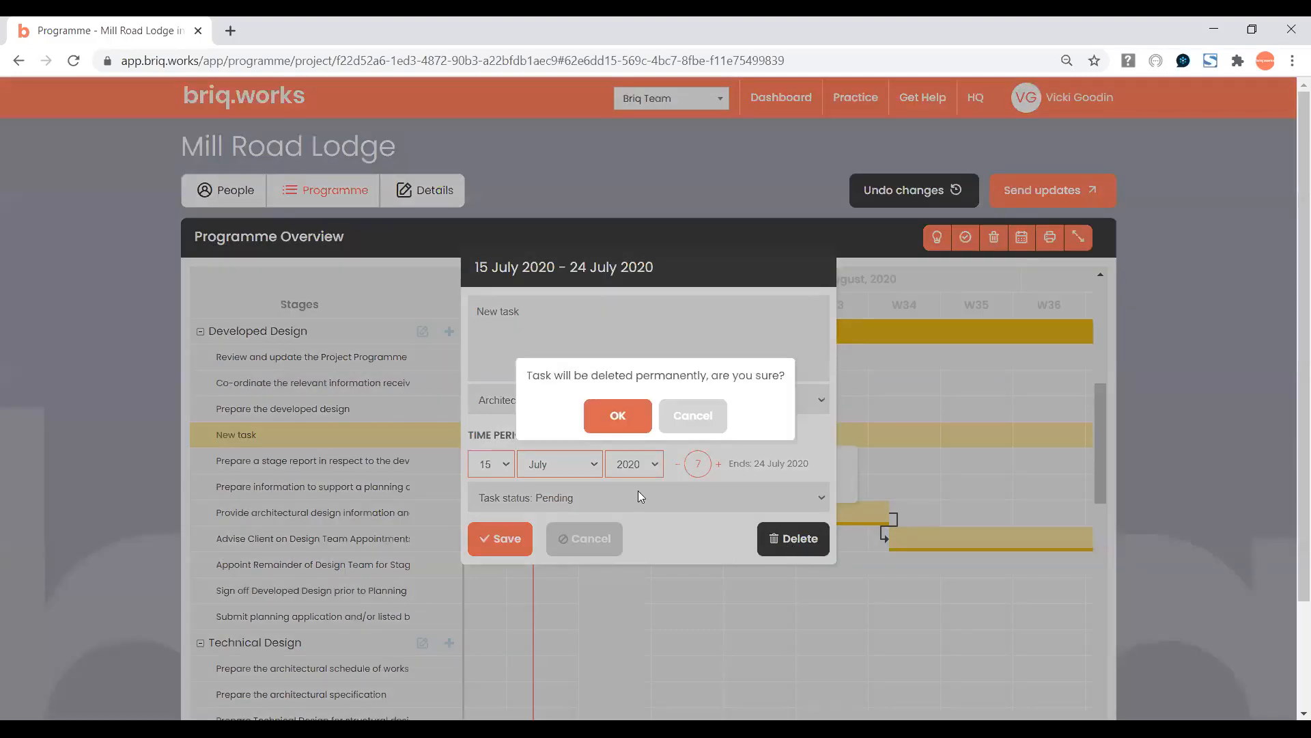
{"action": "left_click", "coordinate": [607, 424]}
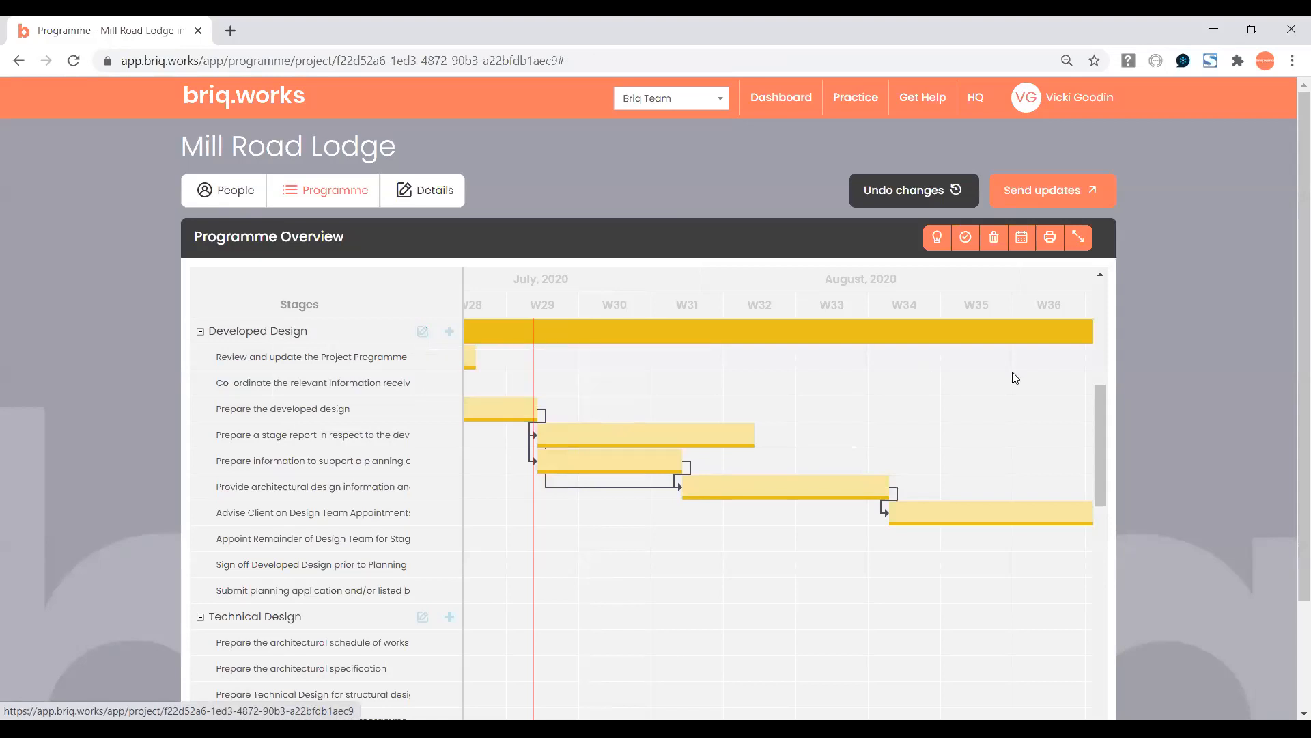
Toggle Highlight my tasks and Highlight finished tasks on and off, then bring up Print options.
{"action": "mouse_move", "coordinate": [1092, 410]}
{"action": "left_mouse_down"}
{"action": "mouse_move", "coordinate": [1095, 455]}
{"action": "mouse_move", "coordinate": [1092, 409]}
{"action": "left_mouse_up"}
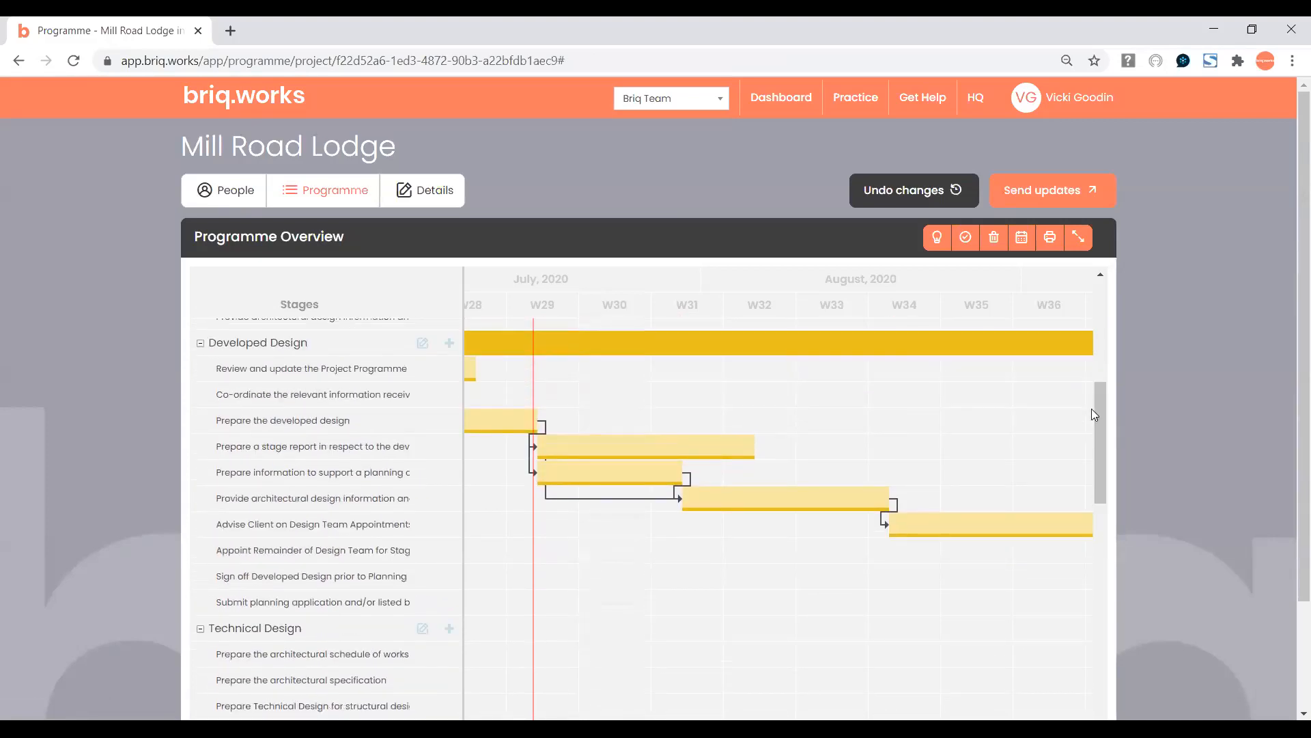
{"action": "left_click", "coordinate": [938, 239]}
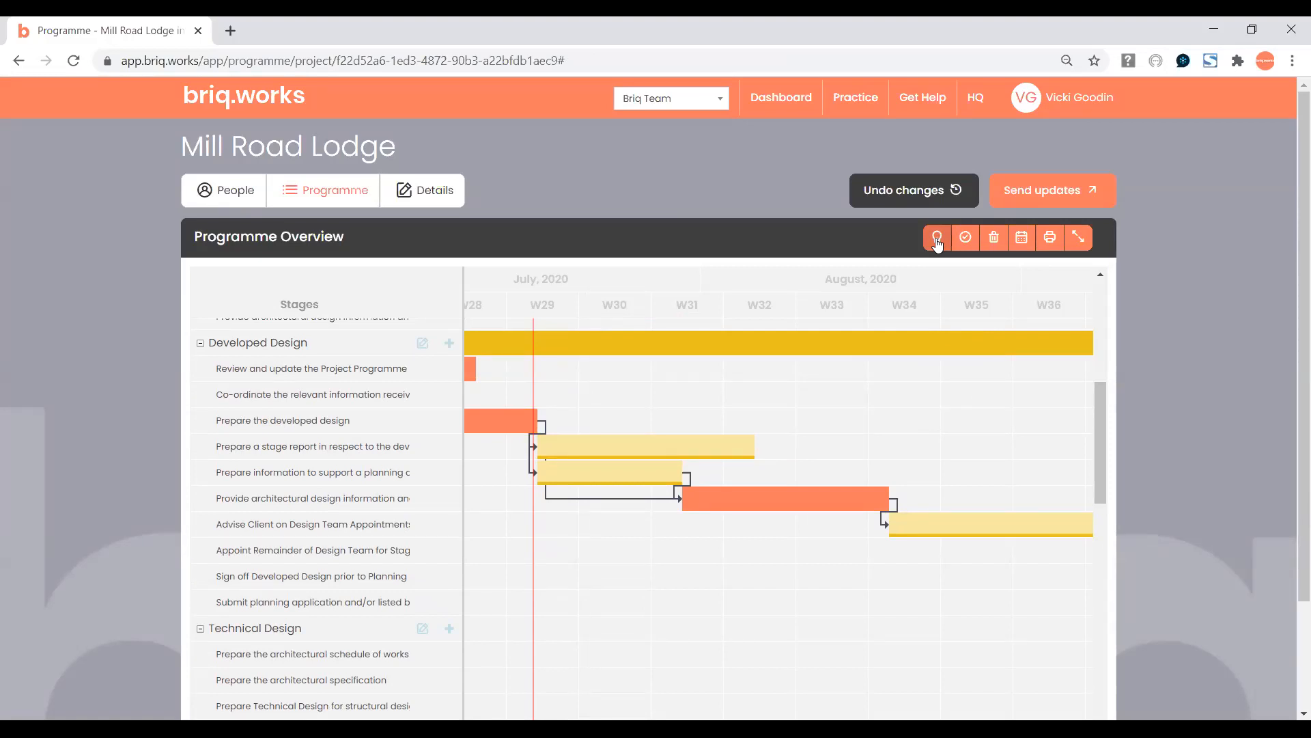
{"action": "left_click", "coordinate": [938, 241]}
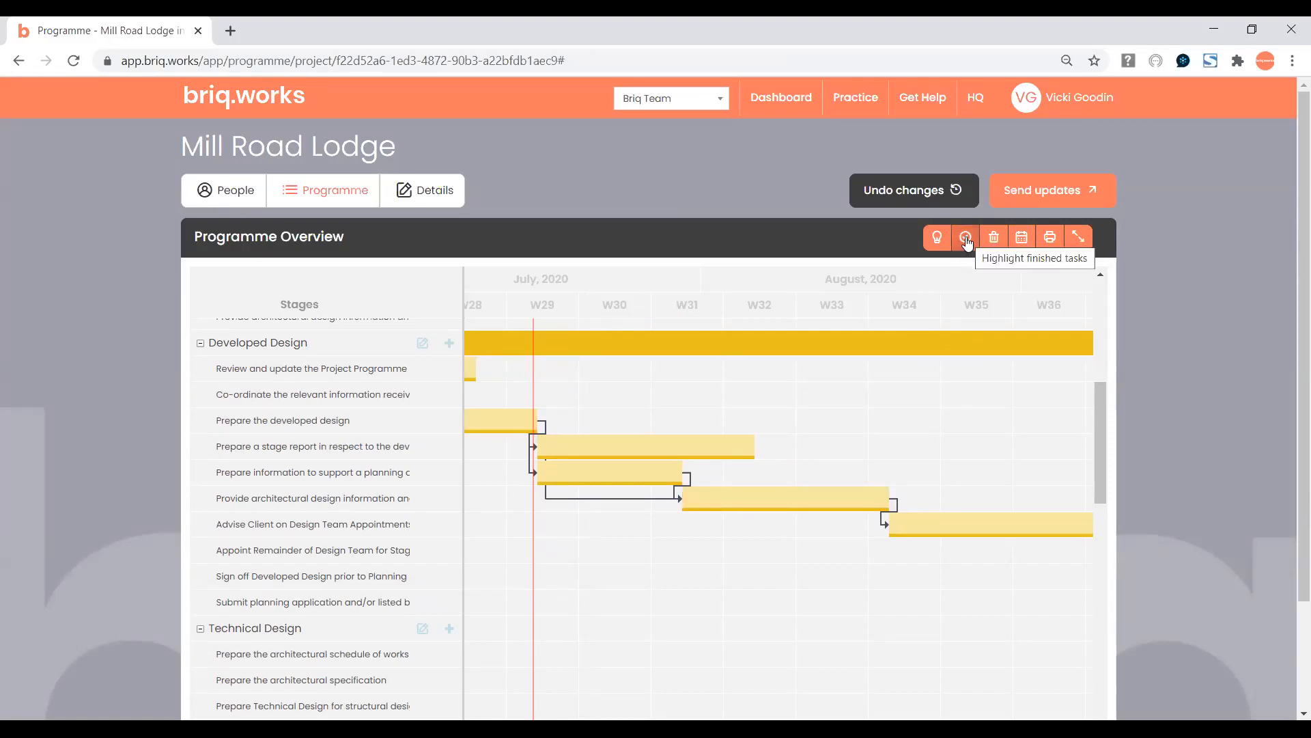
{"action": "left_click", "coordinate": [966, 237]}
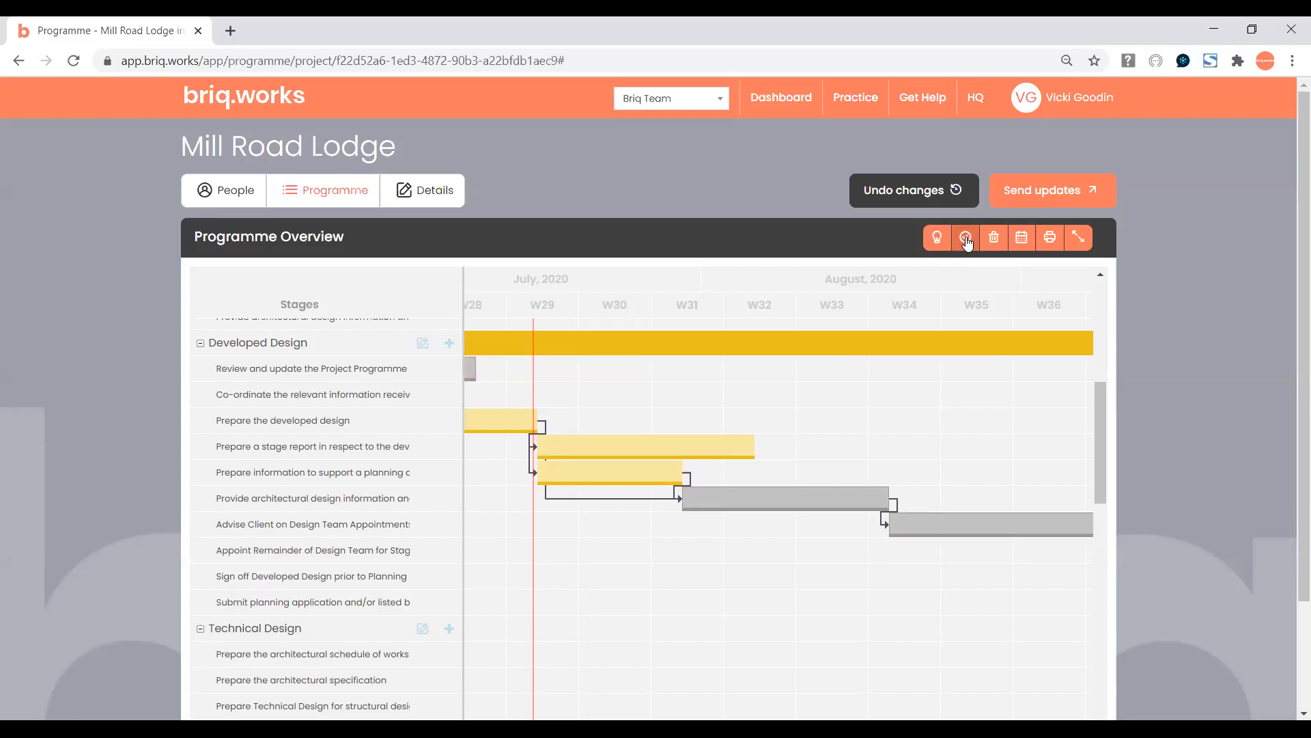
{"action": "mouse_move", "coordinate": [939, 526]}
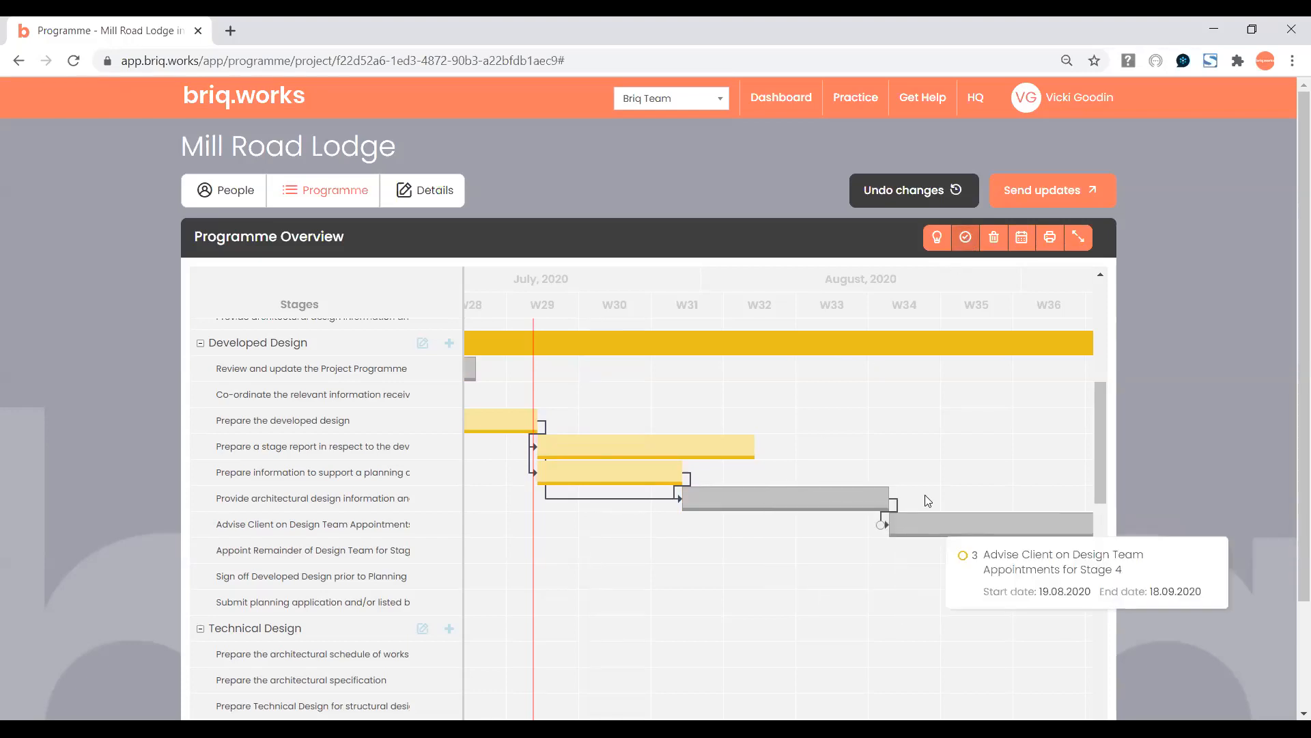
{"action": "left_click", "coordinate": [964, 240]}
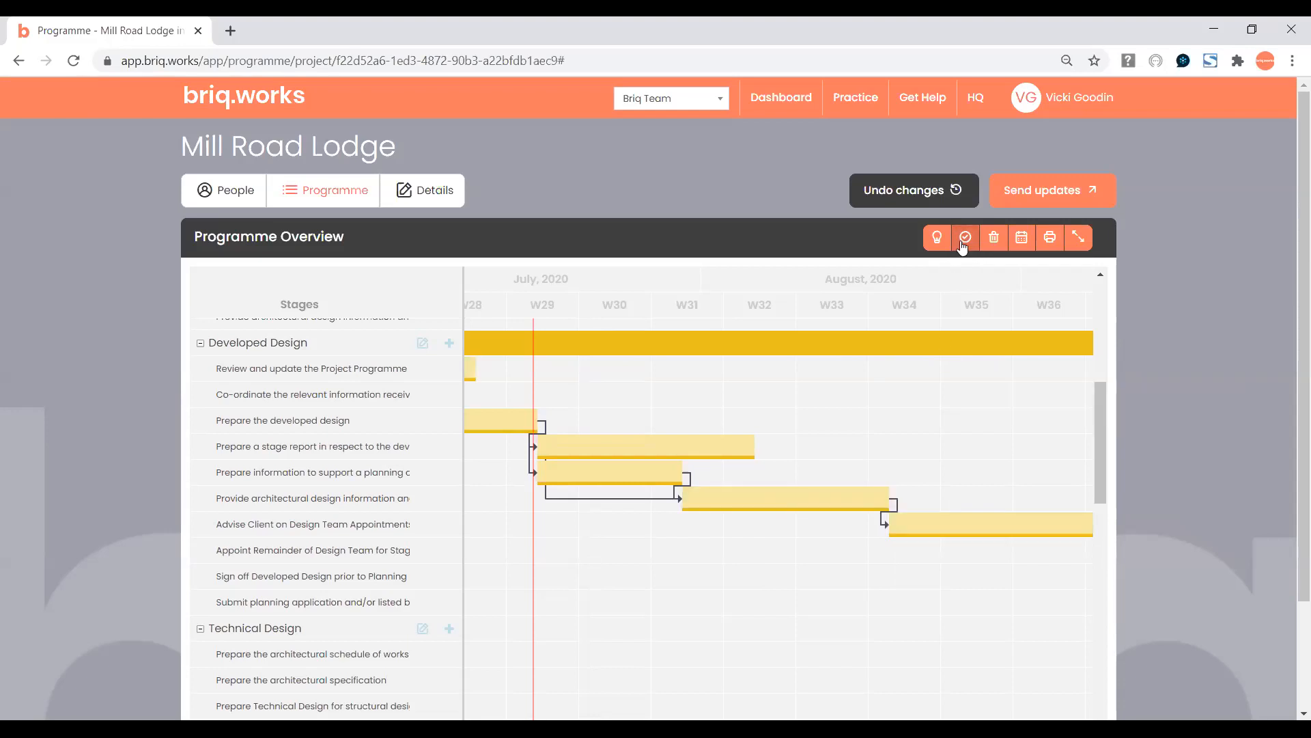
{"action": "left_click", "coordinate": [1049, 239]}
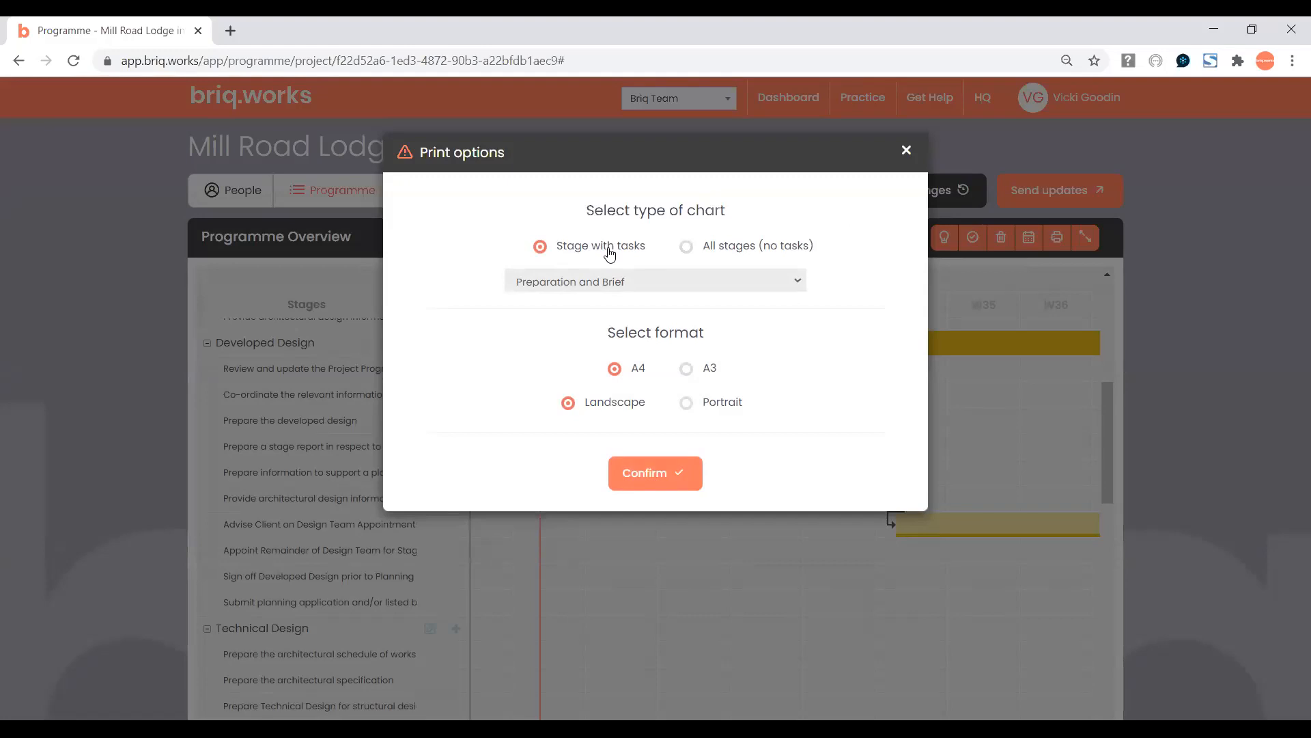
Print All stages (no tasks) on A4 Landscape and confirm to generate the chart.
{"action": "left_click", "coordinate": [685, 252]}
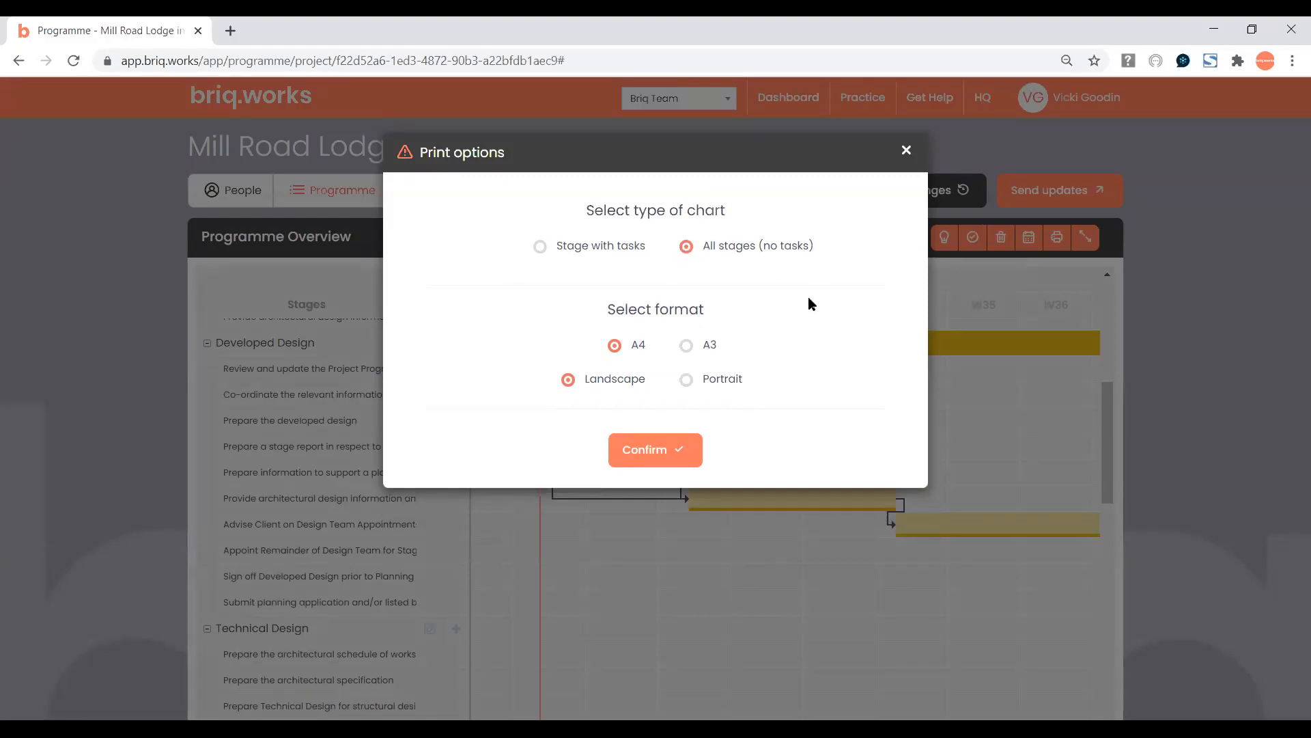
{"action": "left_click", "coordinate": [642, 452]}
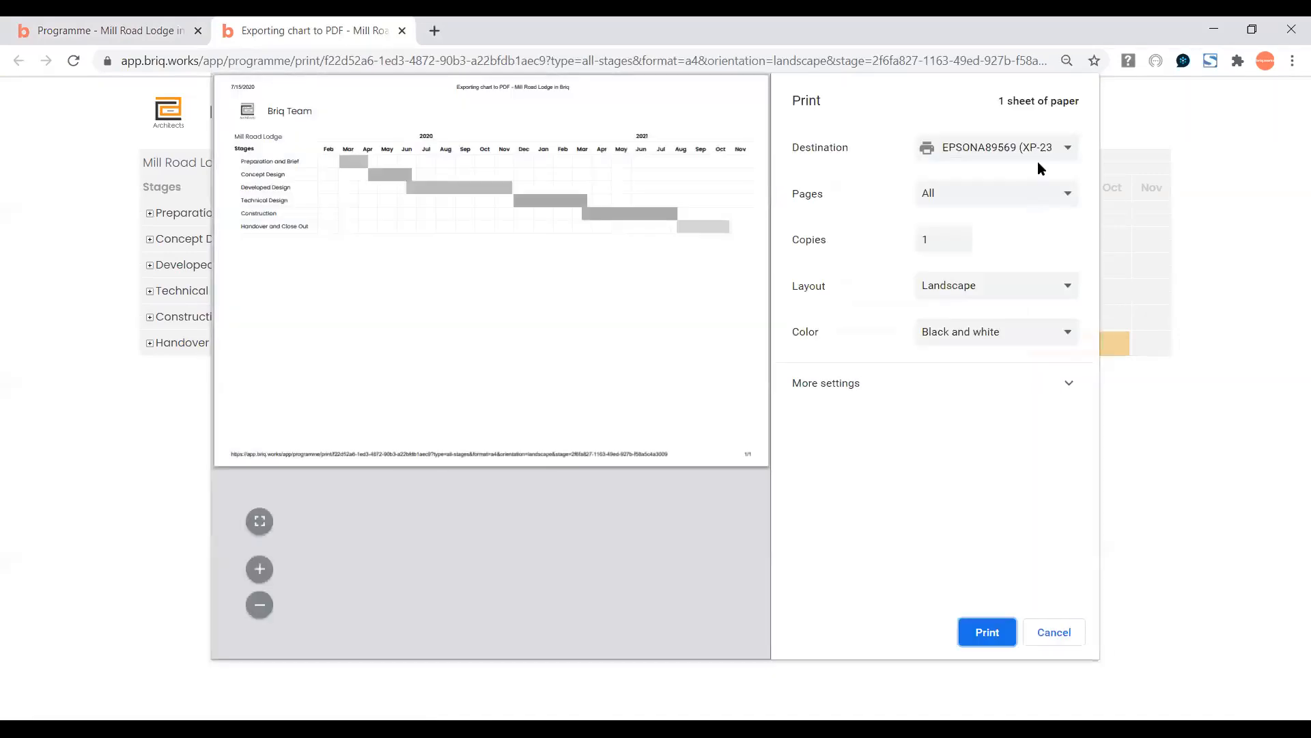
Save the chart as a PDF in Blog images, replacing the existing file, and return to the programme tab.
{"action": "left_click", "coordinate": [1038, 161]}
{"action": "left_click", "coordinate": [1006, 179]}
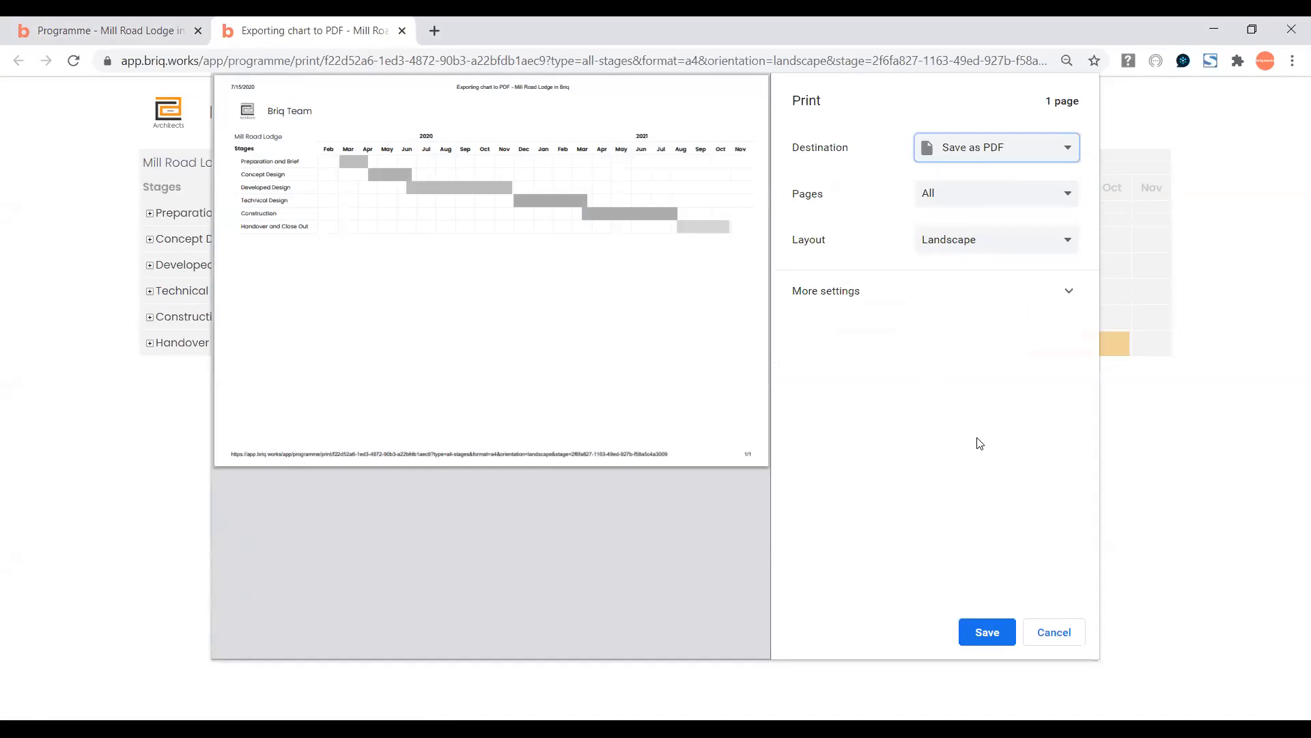
{"action": "left_click", "coordinate": [981, 631]}
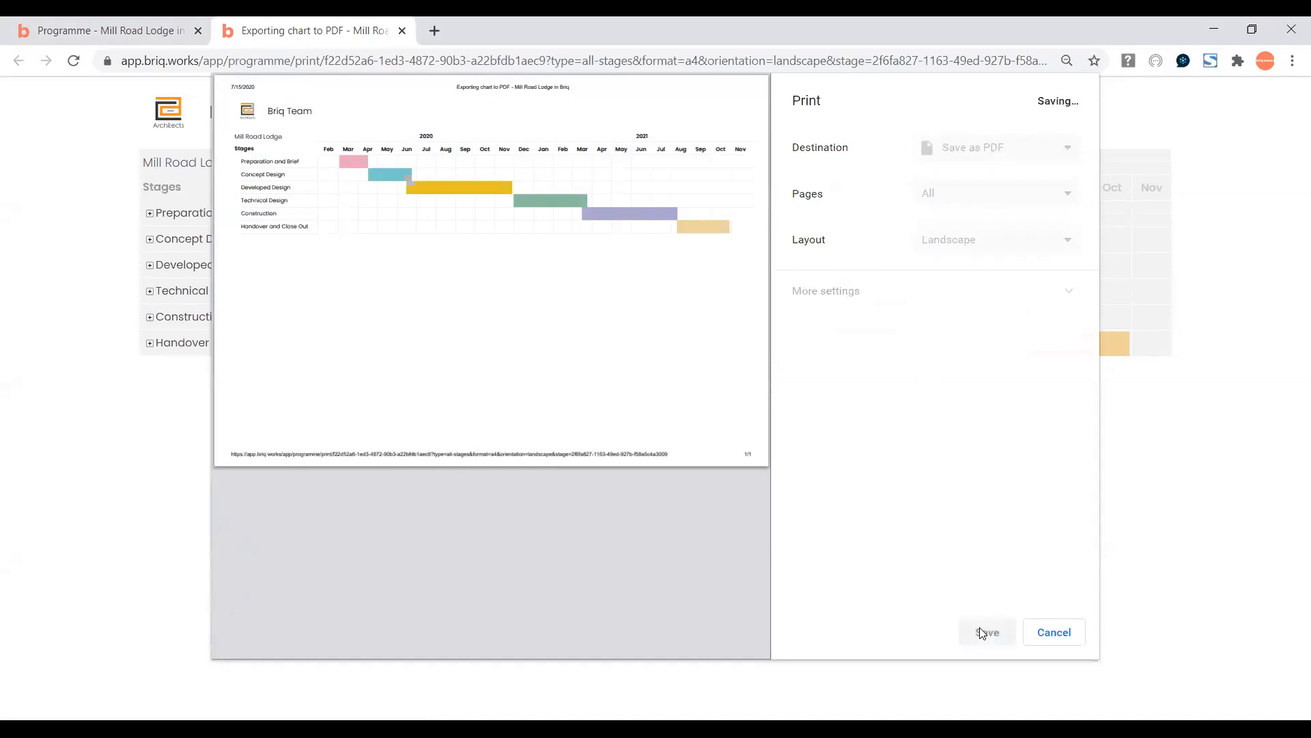
{"action": "left_click", "coordinate": [653, 440]}
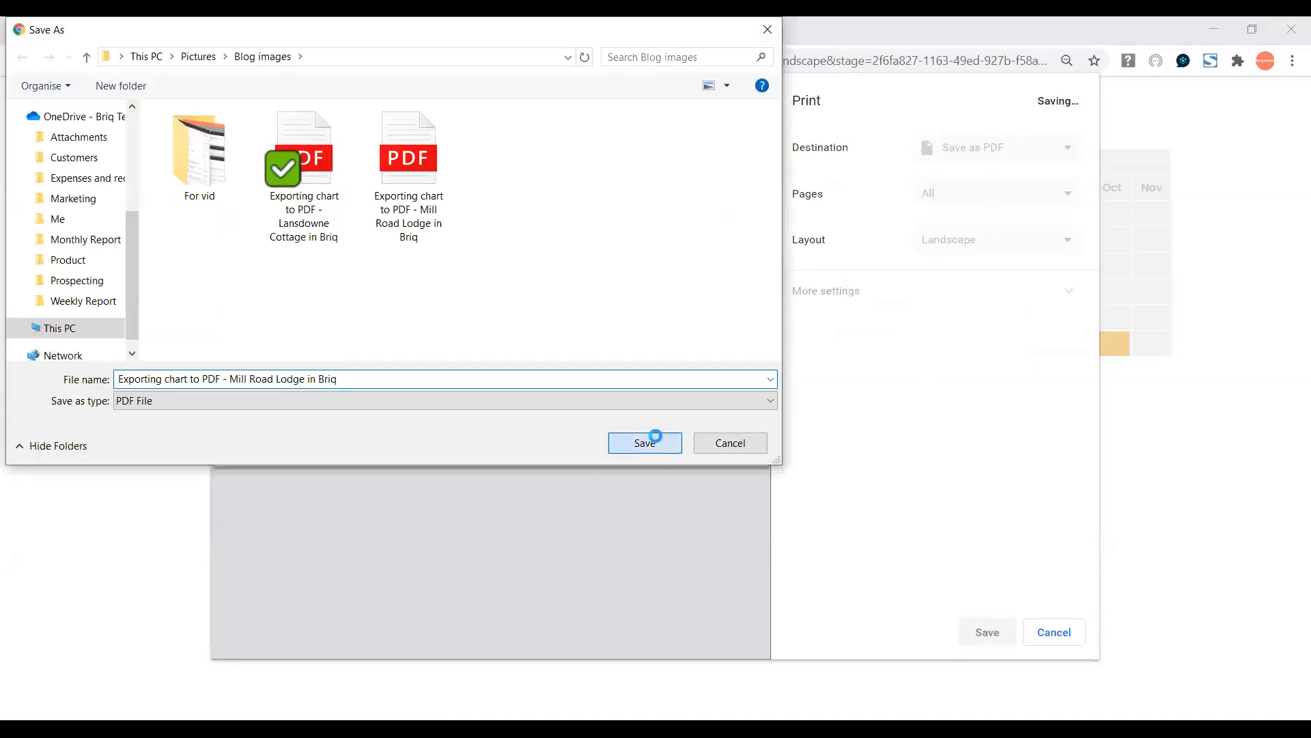
{"action": "left_click", "coordinate": [730, 383]}
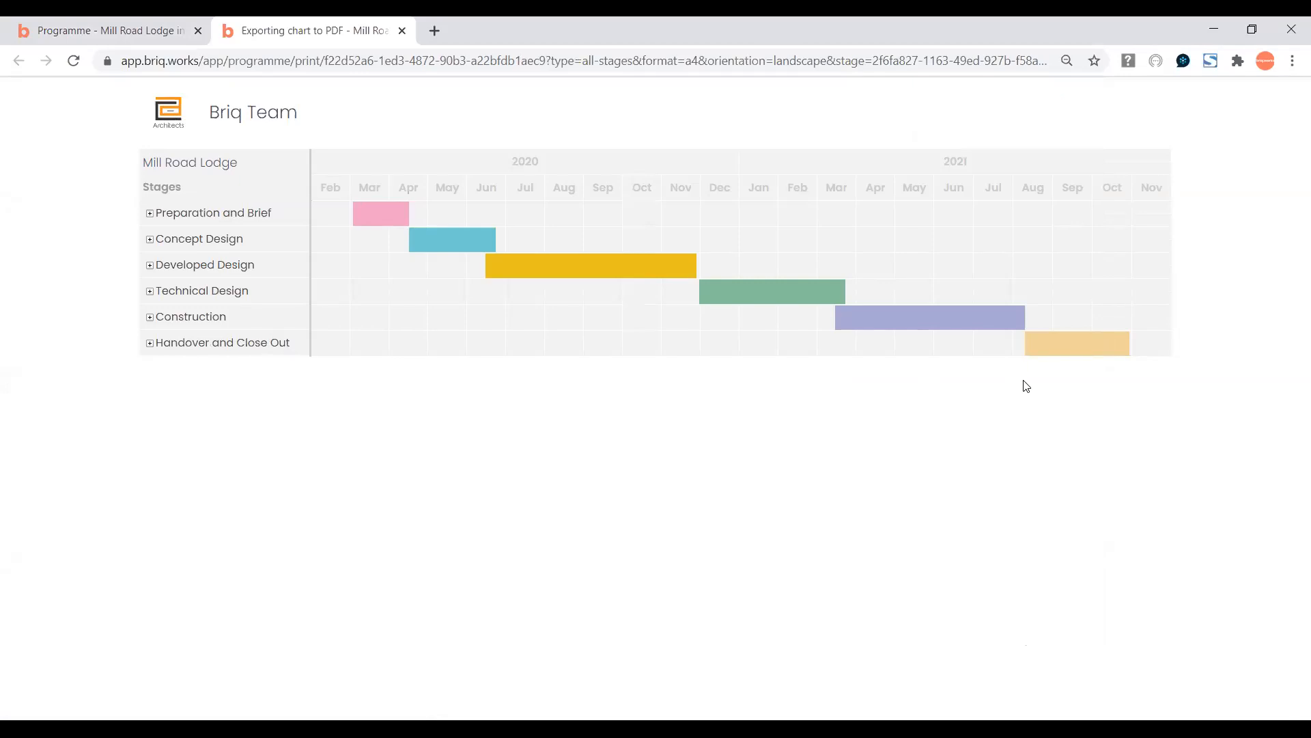
{"action": "left_click", "coordinate": [96, 30]}
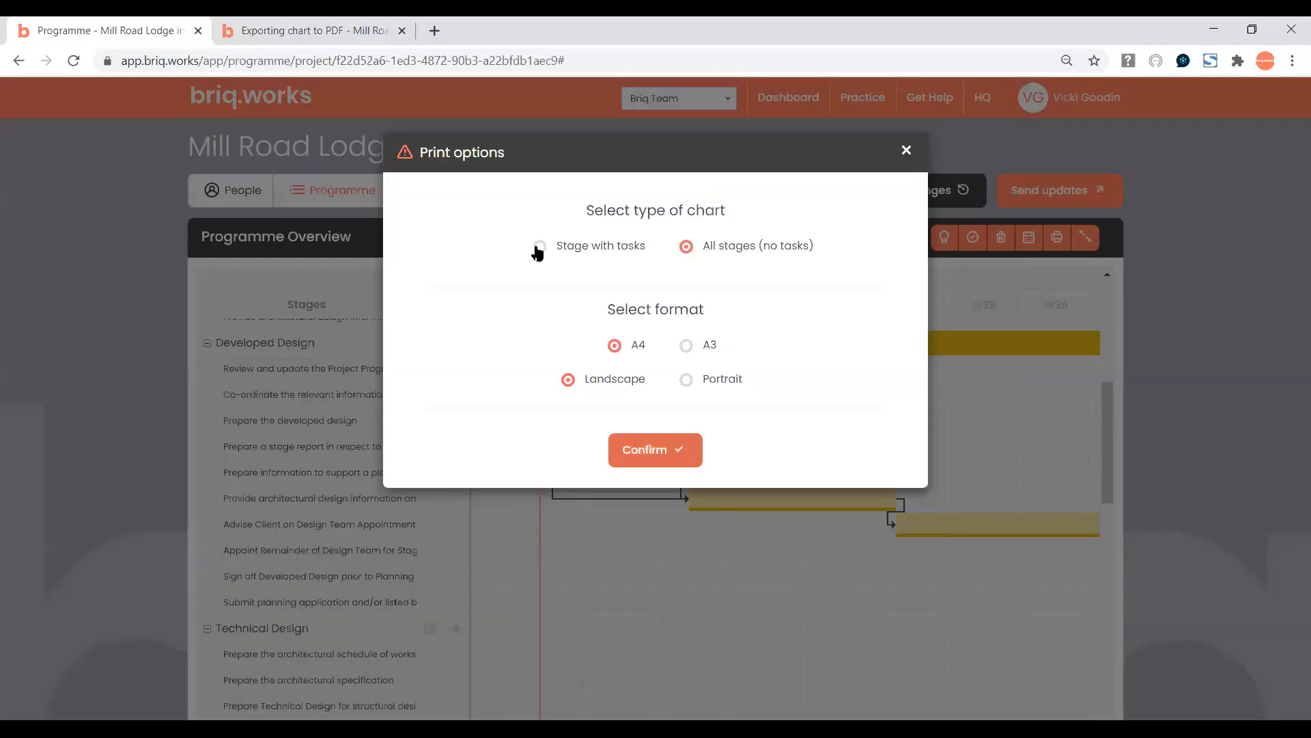
Close the Print options dialog and scroll the Gantt chart back to the Developed Design tasks.
{"action": "left_click", "coordinate": [906, 151]}
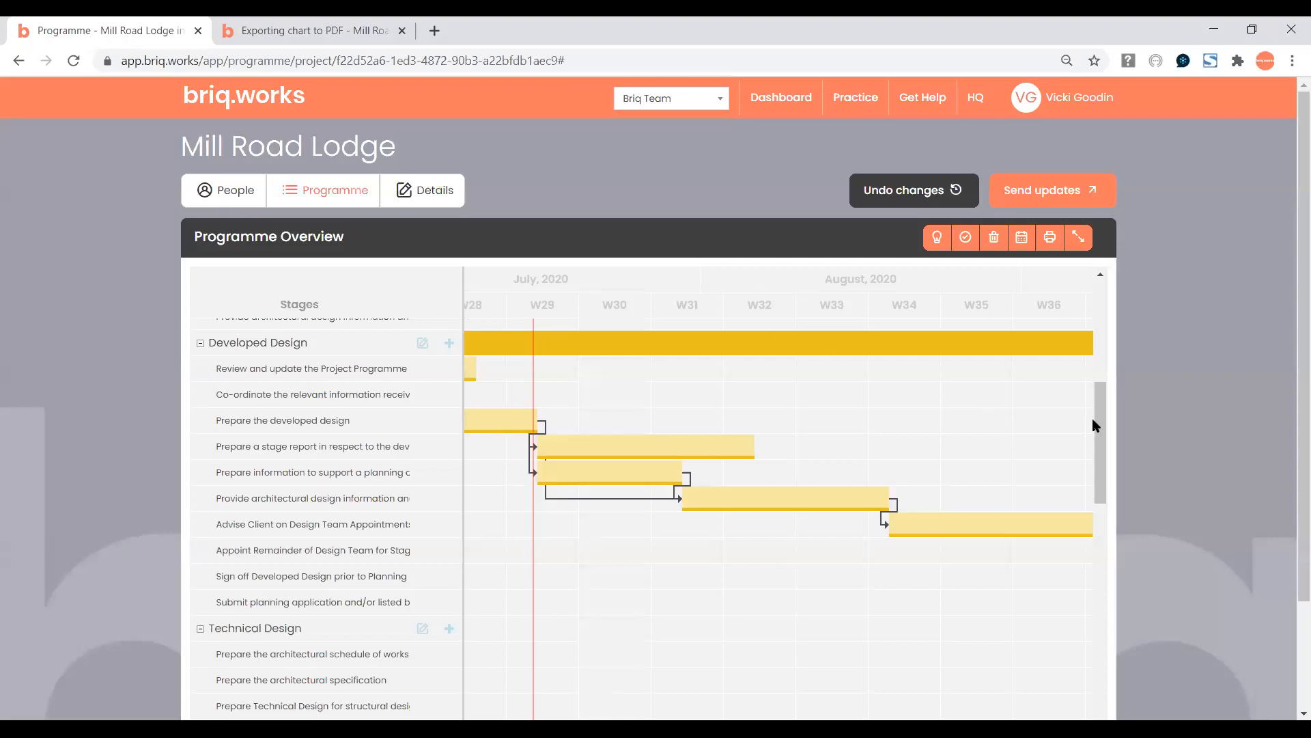
{"action": "mouse_move", "coordinate": [1098, 425]}
{"action": "left_mouse_down"}
{"action": "mouse_move", "coordinate": [1102, 342]}
{"action": "mouse_move", "coordinate": [1109, 423]}
{"action": "left_mouse_up"}
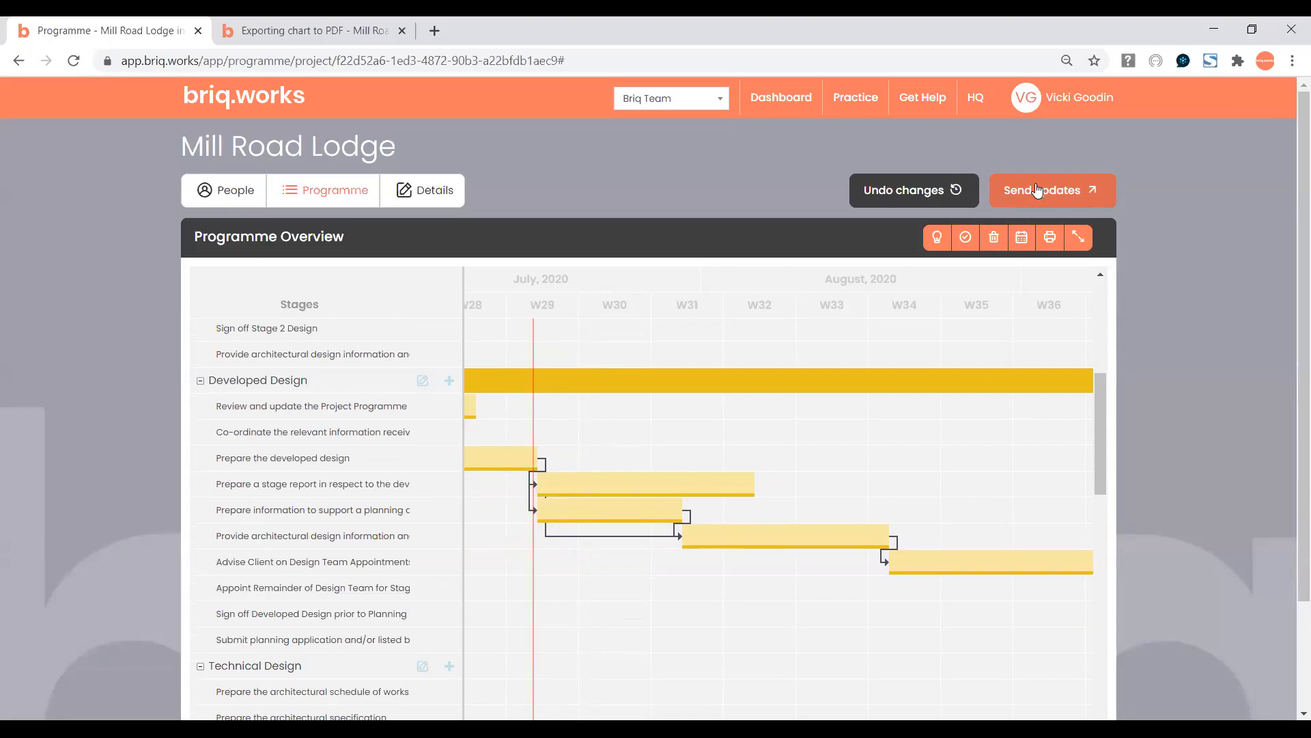
Send the programme updates to team members and go to the Mill Road Lodge Details page.
{"action": "left_click", "coordinate": [1055, 194]}
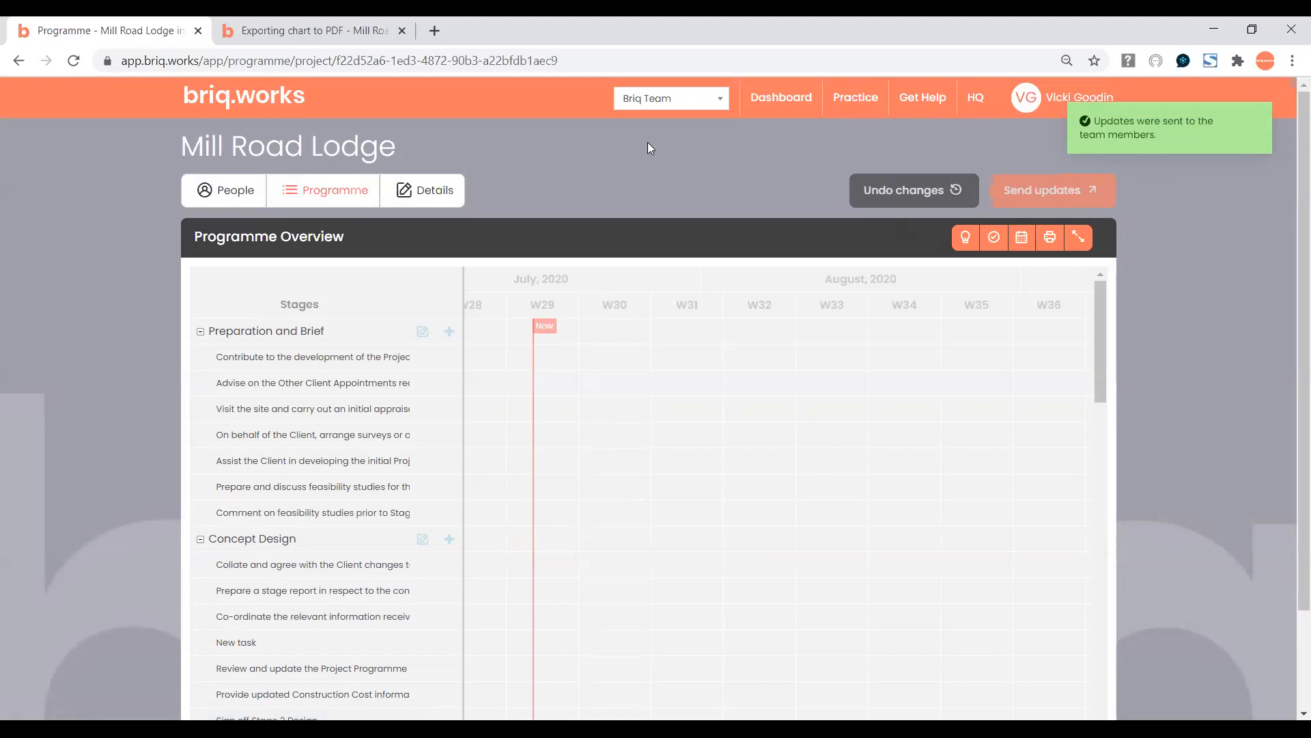
{"action": "left_click", "coordinate": [439, 194]}
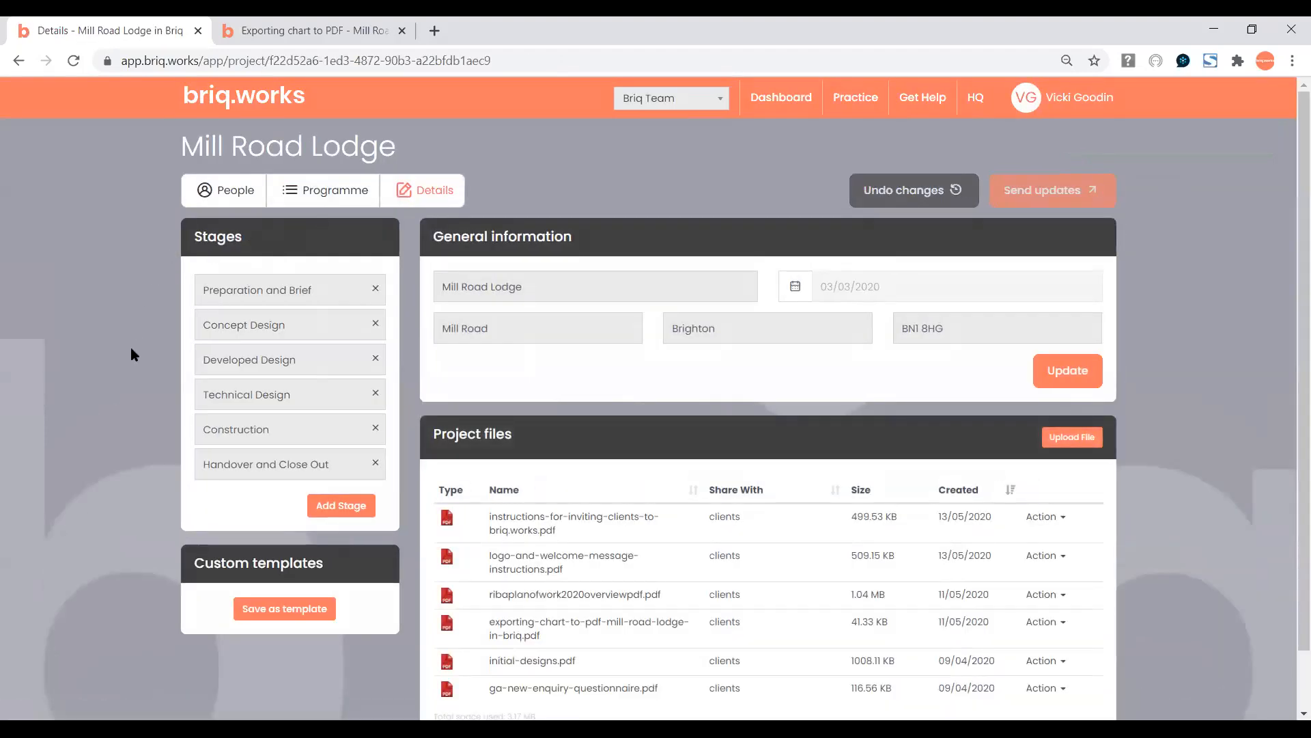
{"action": "left_click", "coordinate": [230, 295]}
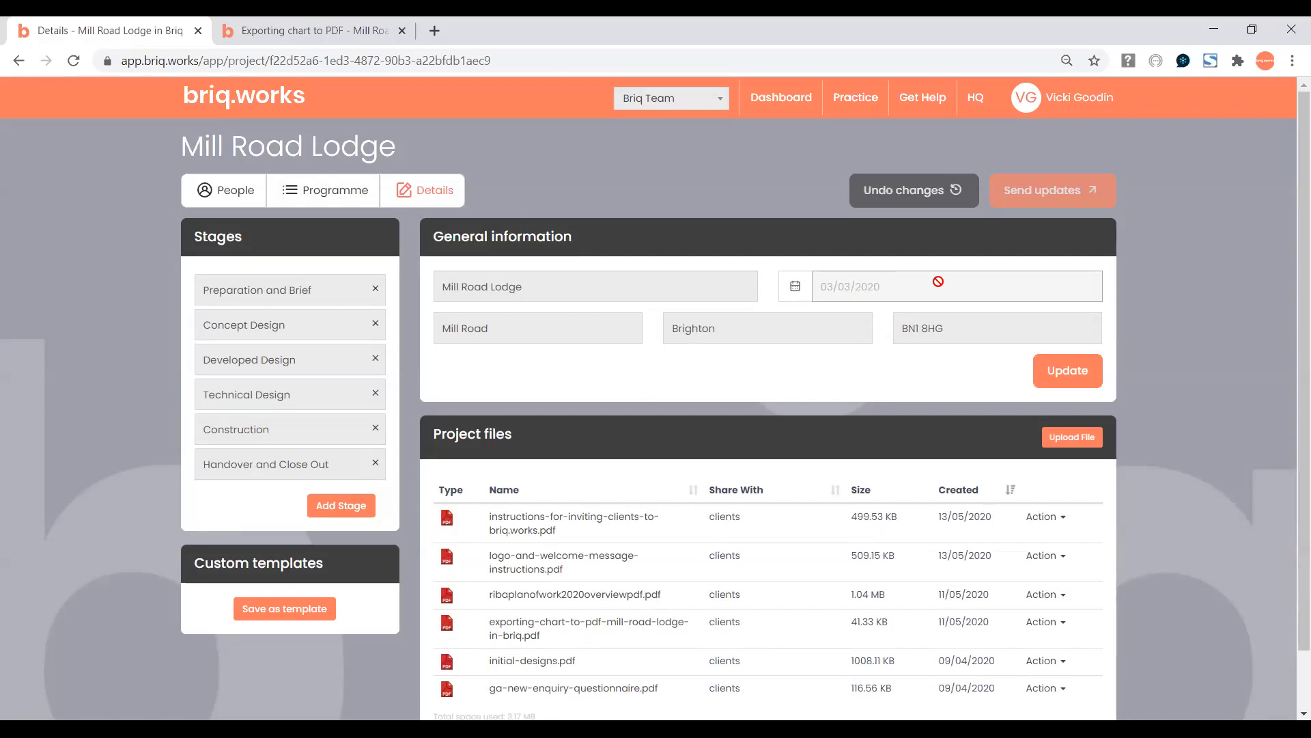
{"action": "scroll", "coordinate": [1292, 277], "scroll_direction": "down", "scroll_amount": 1}
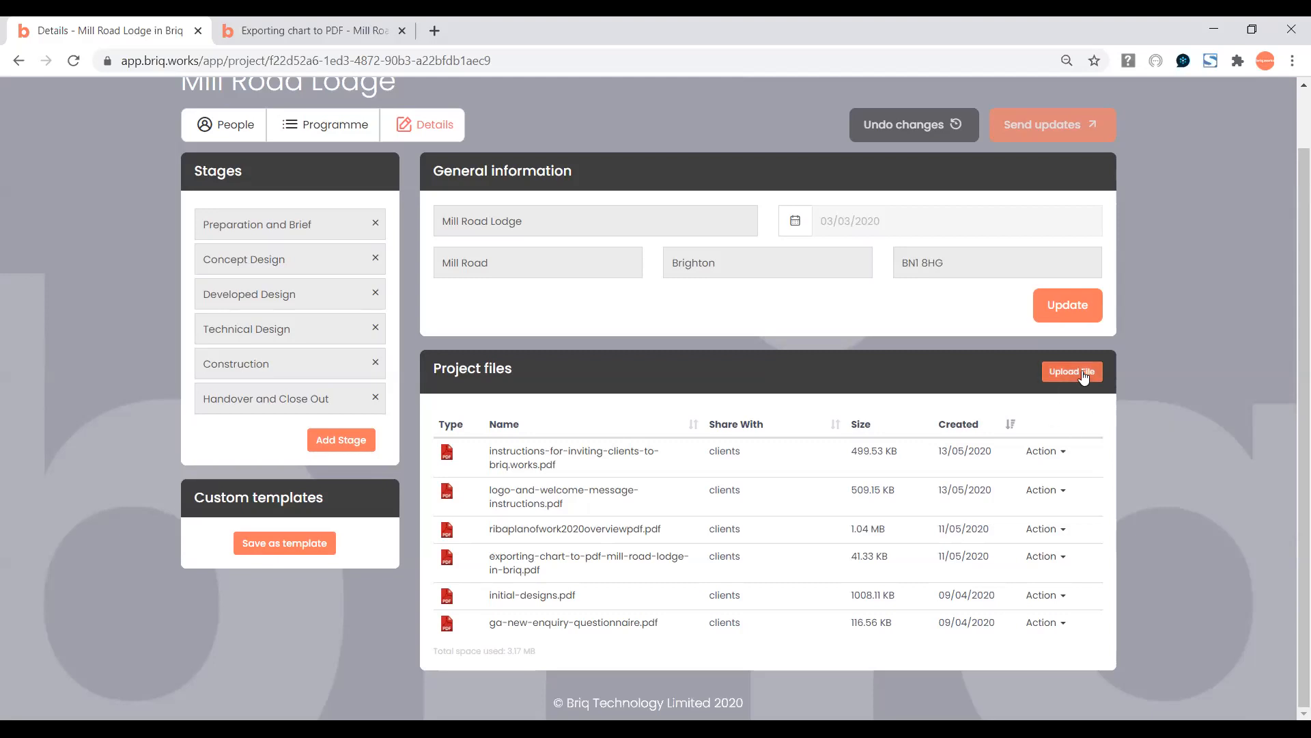
Set instructions-for-inviting-clients-to-briq.works.pdf to share with Clients and save the change.
{"action": "left_click", "coordinate": [1042, 457]}
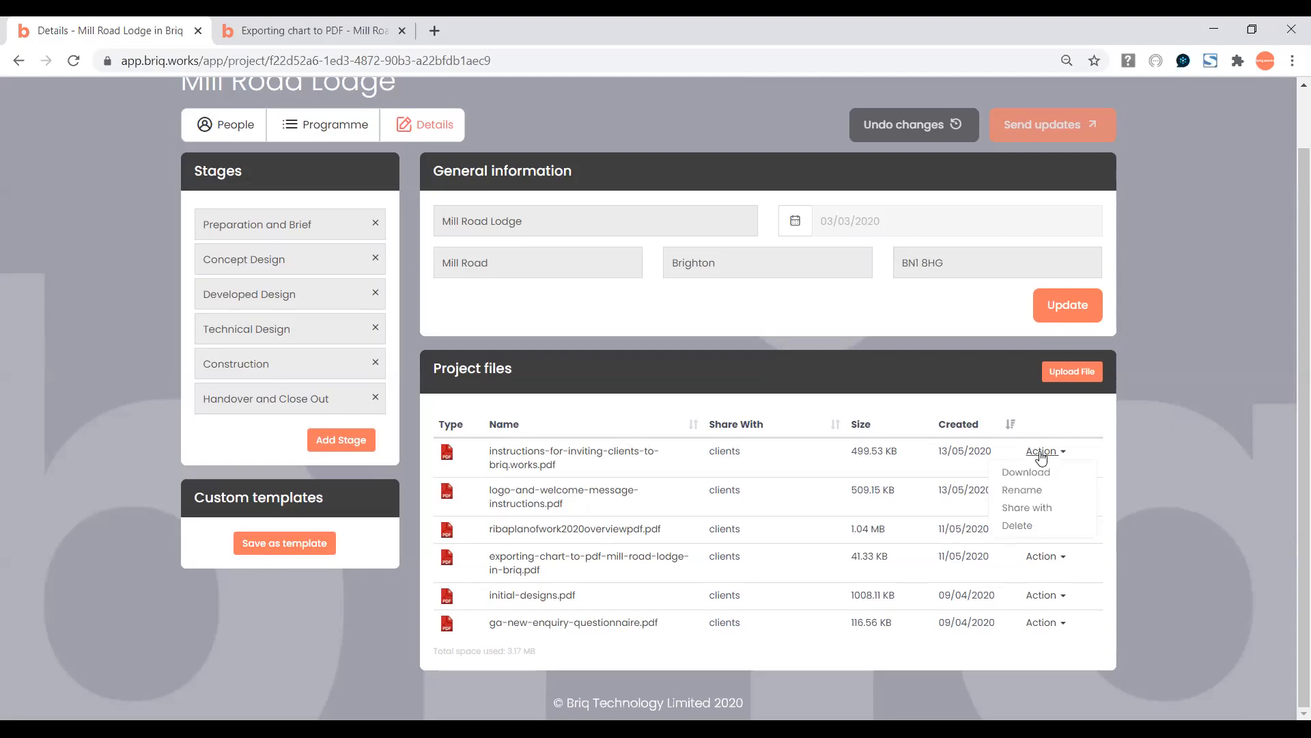
{"action": "left_click", "coordinate": [1043, 511]}
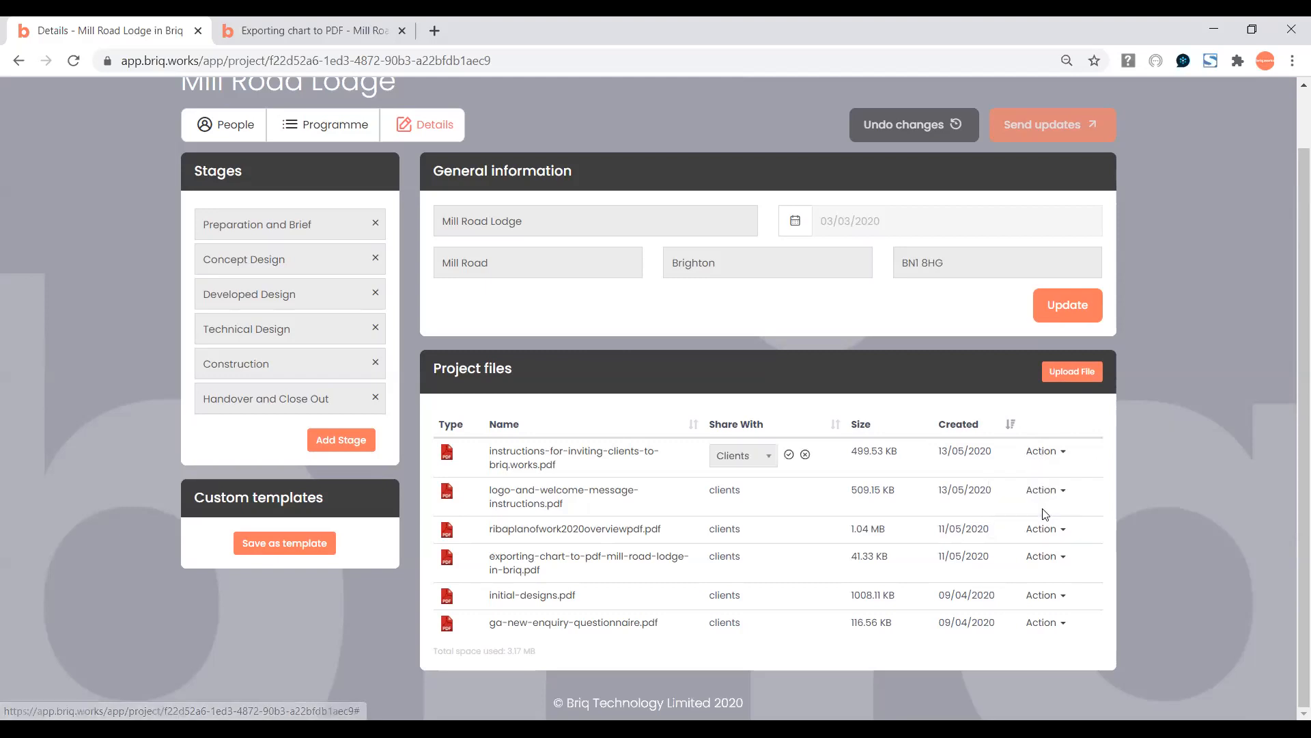
{"action": "left_click", "coordinate": [771, 463]}
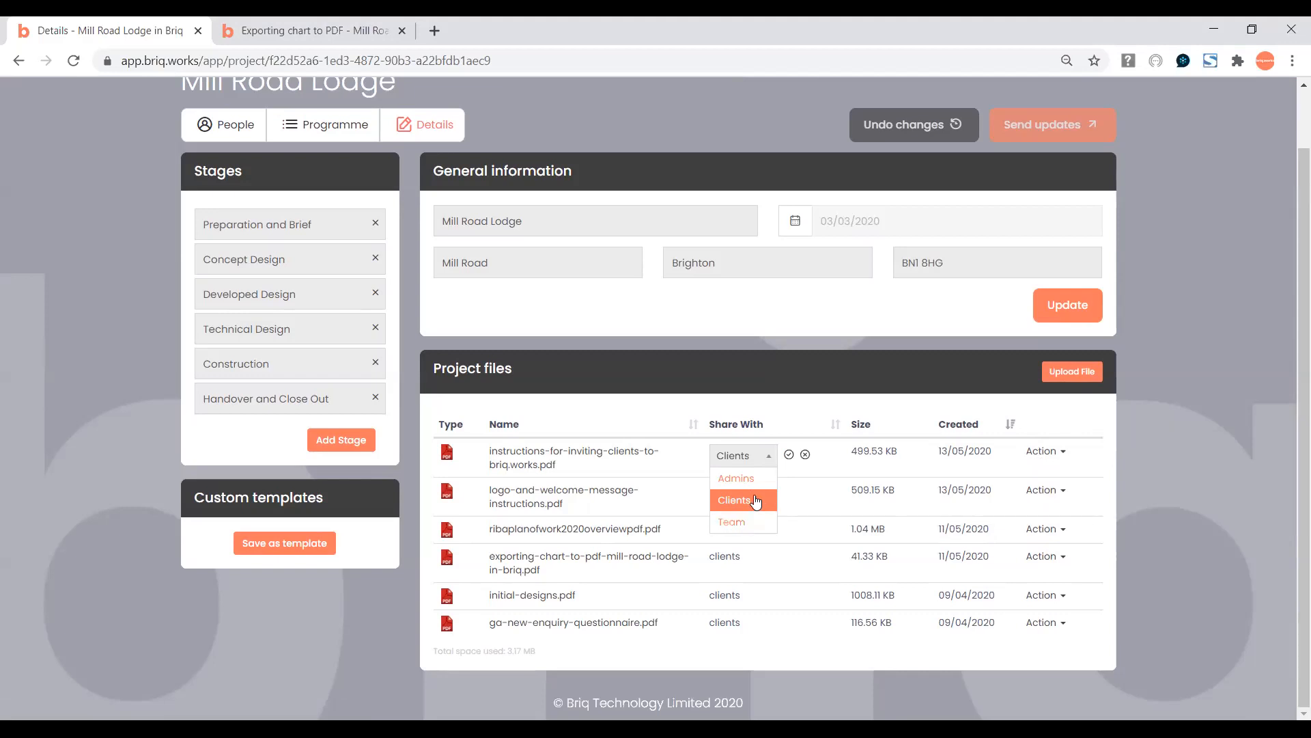
{"action": "left_click", "coordinate": [750, 500]}
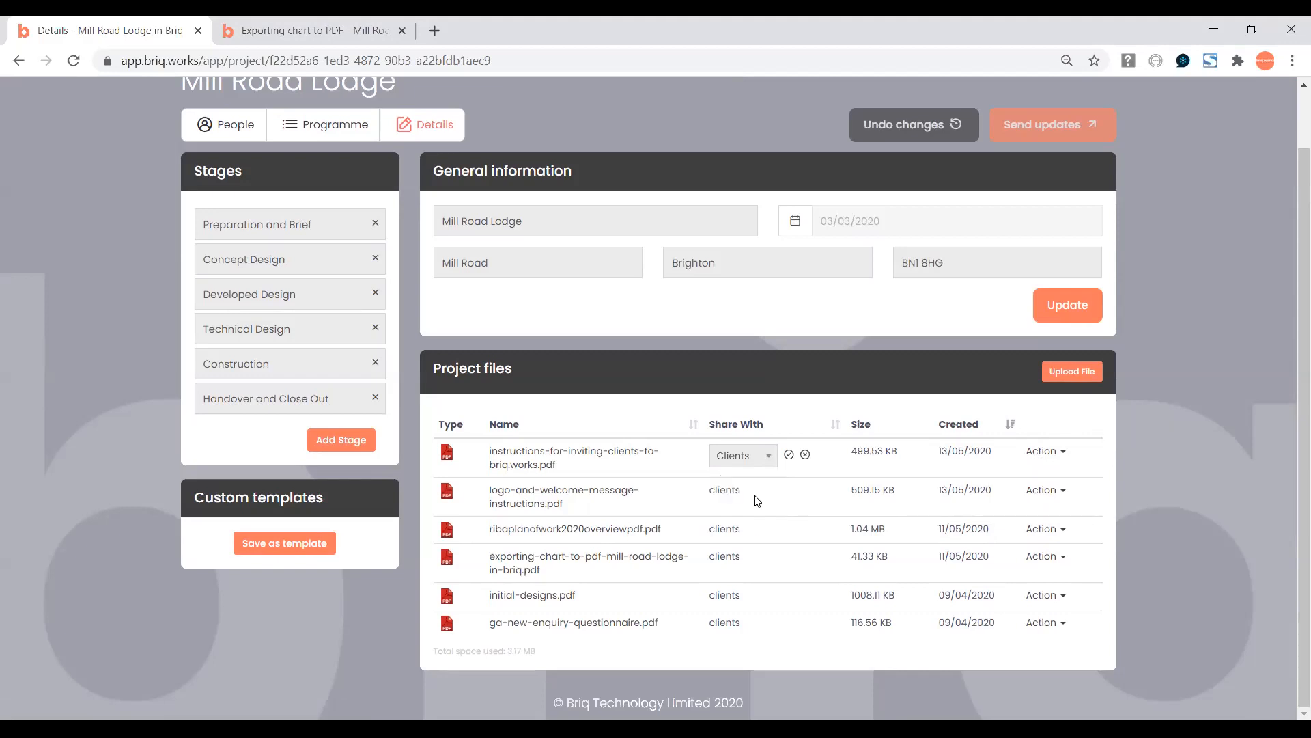
{"action": "left_click", "coordinate": [788, 455]}
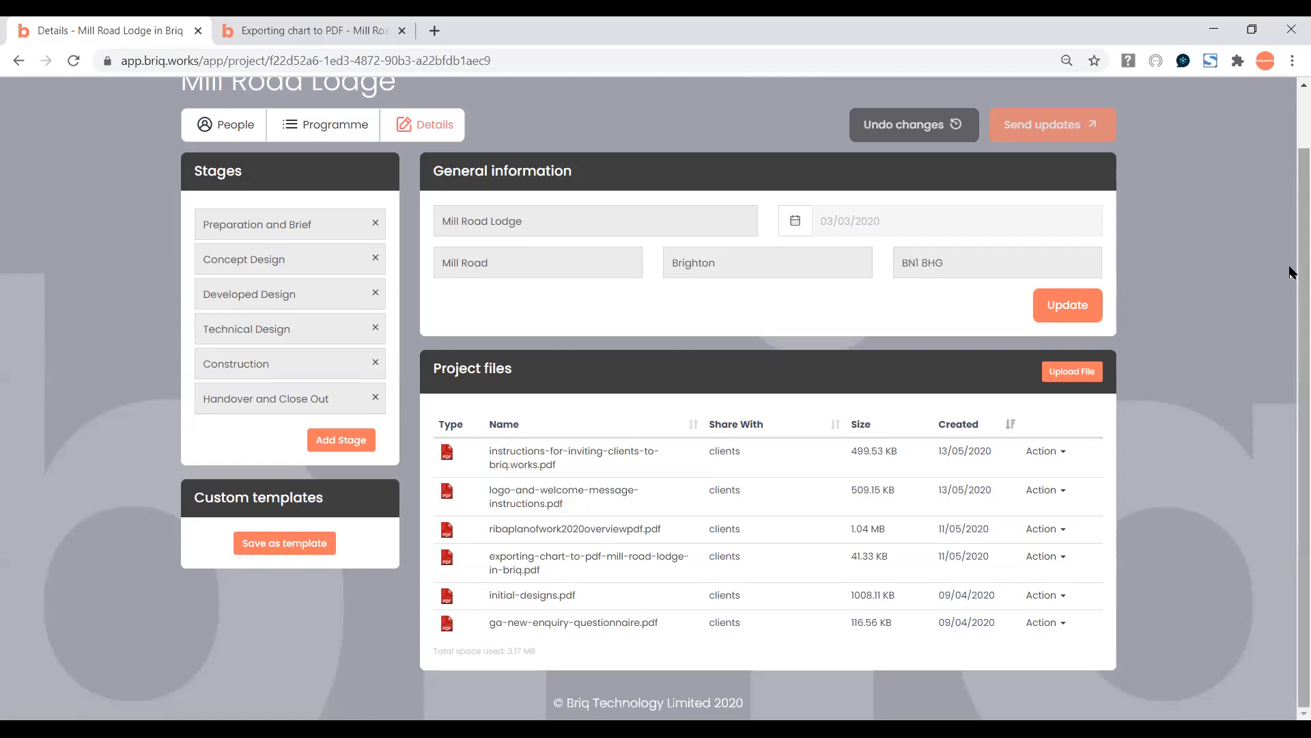
Sign out of the practice account from the user menu.
{"action": "scroll", "coordinate": [1293, 271], "scroll_direction": "up", "scroll_amount": 1}
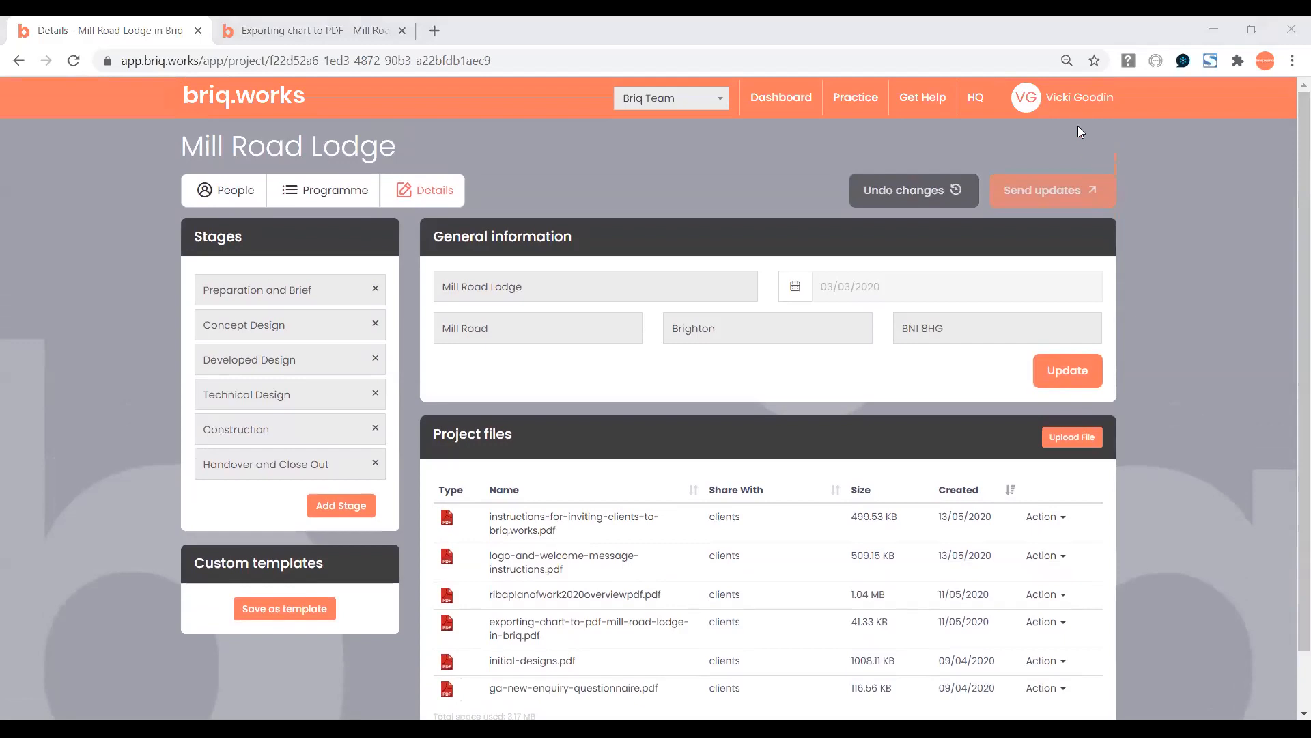
{"action": "left_click", "coordinate": [1071, 103]}
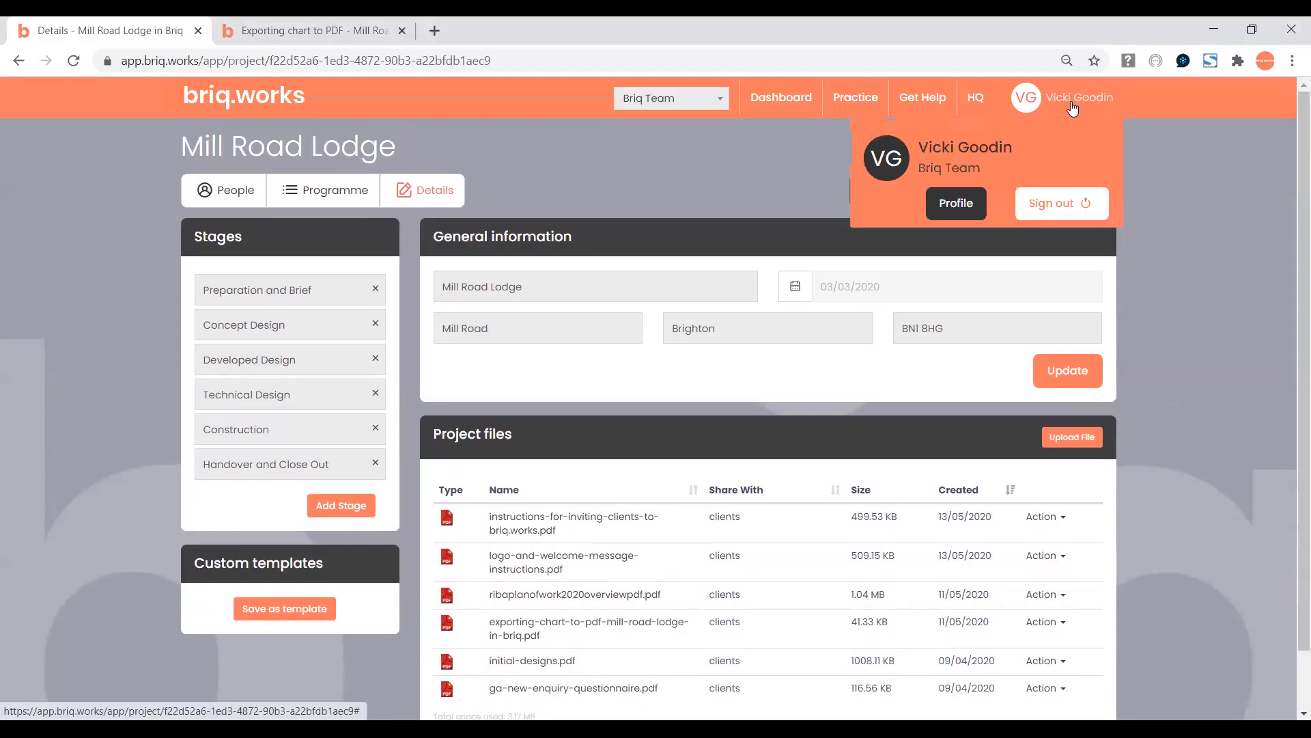
{"action": "left_click", "coordinate": [1048, 204]}
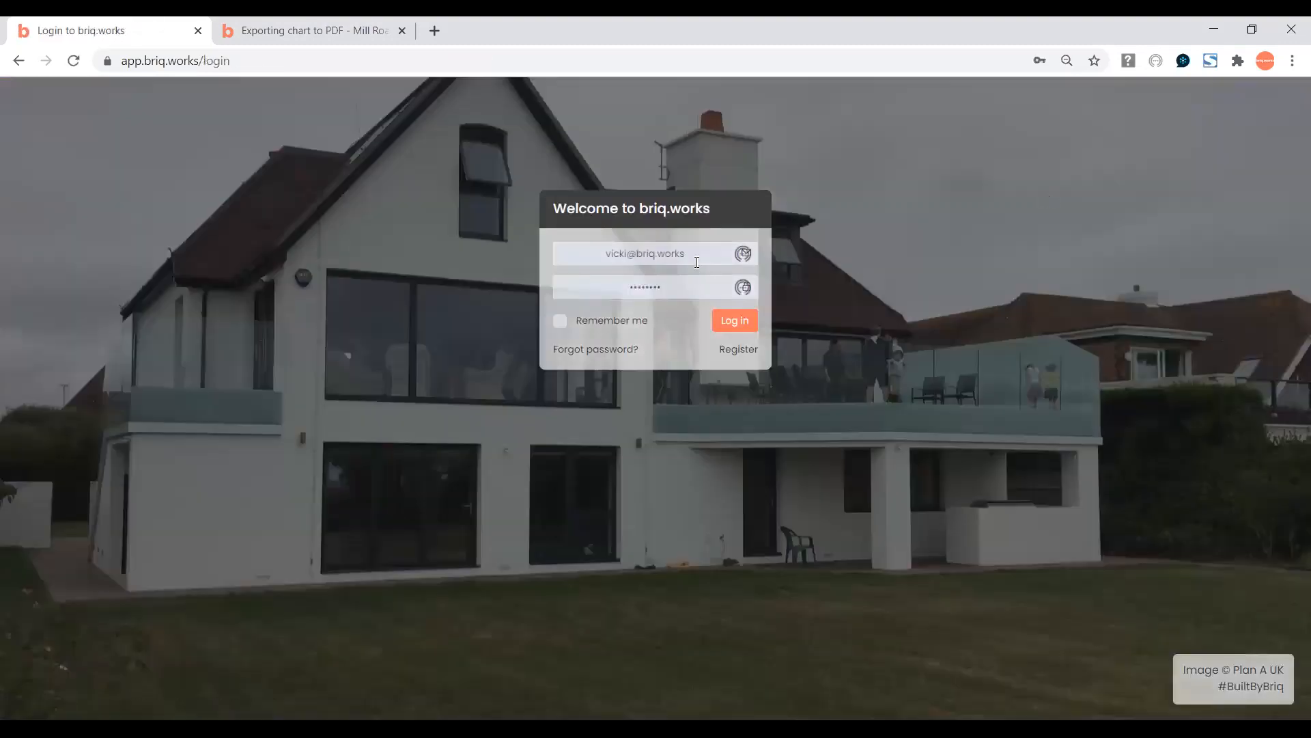
Log in as the client using the saved login details.
{"action": "left_click", "coordinate": [697, 261]}
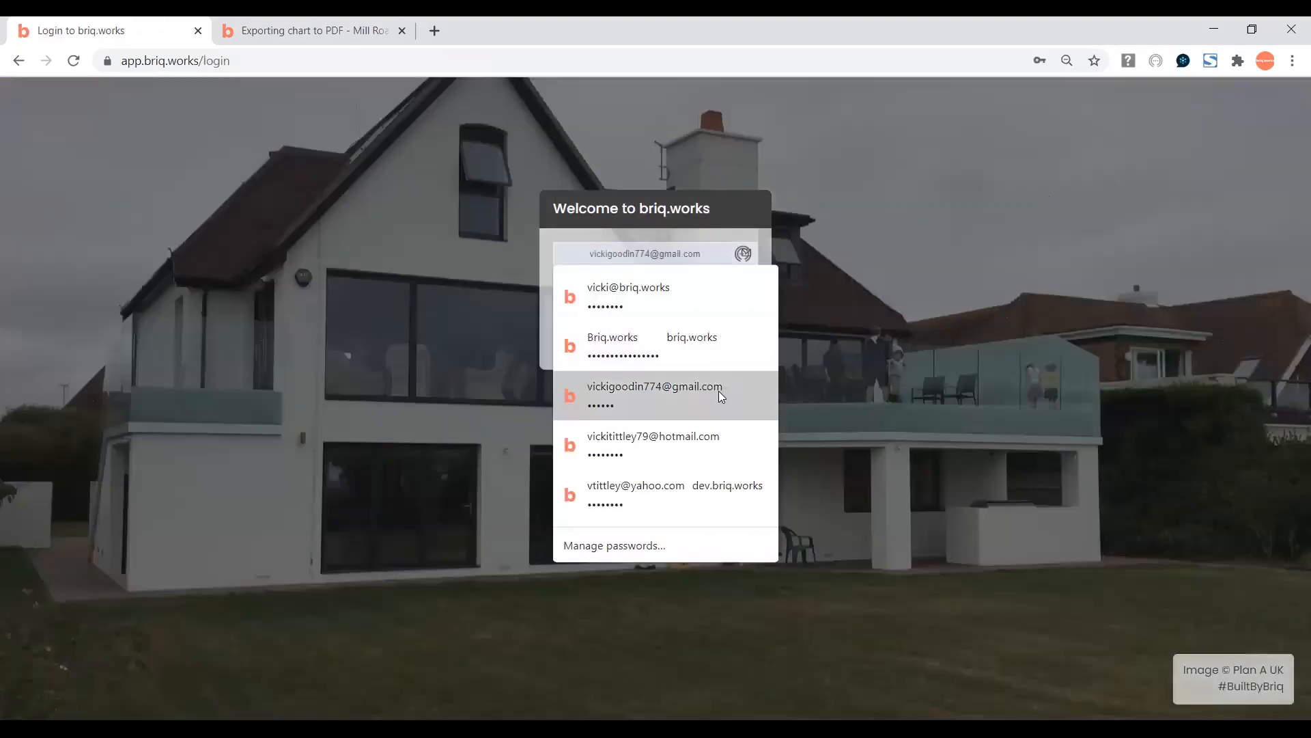
{"action": "left_click", "coordinate": [698, 386]}
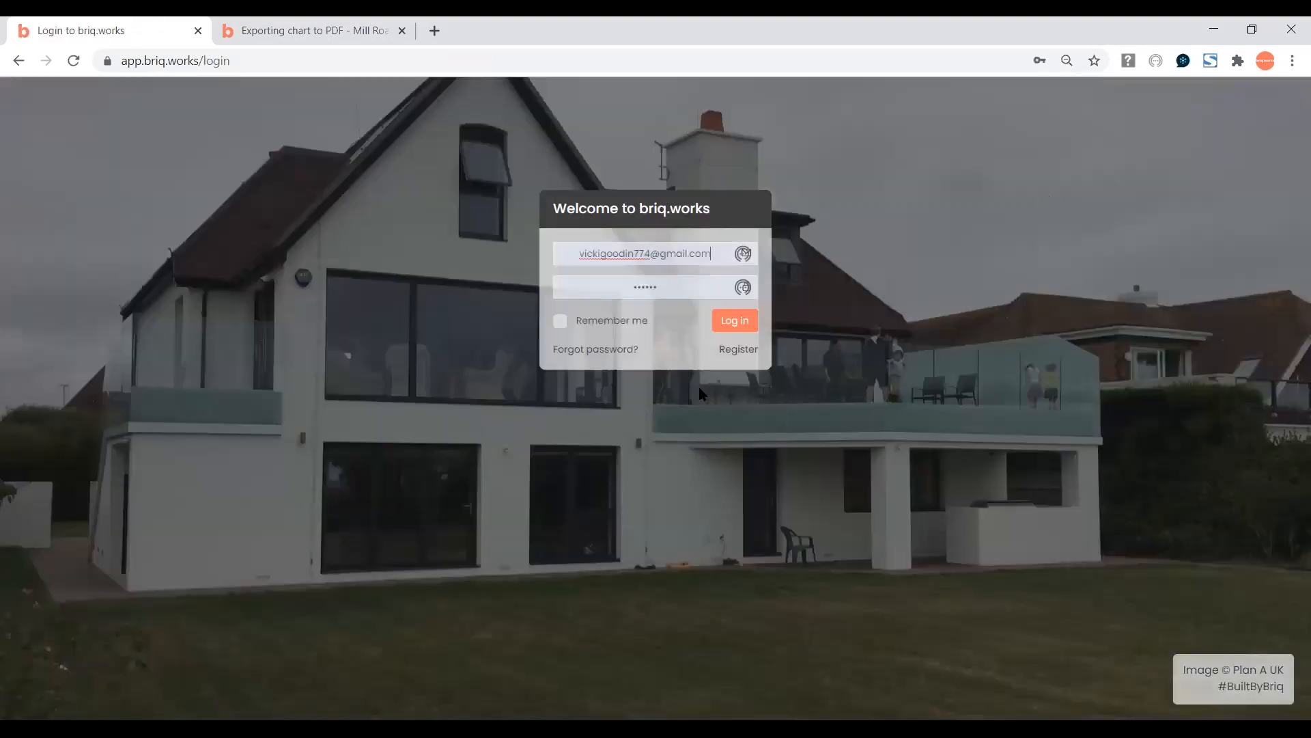
{"action": "left_click", "coordinate": [735, 321]}
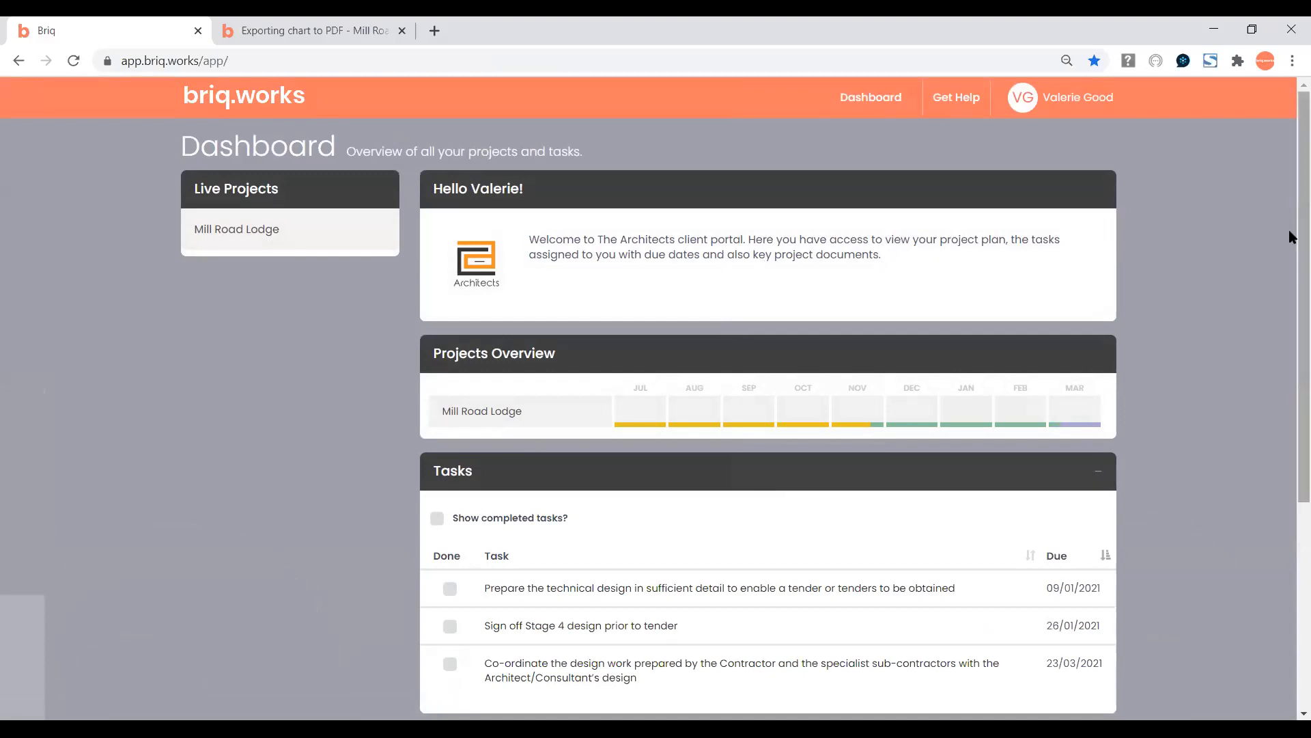
Open Mill Road Lodge from Projects Overview and scroll through its Gantt chart stages.
{"action": "left_click_drag", "start_coordinate": [1292, 235], "coordinate": [1292, 341]}
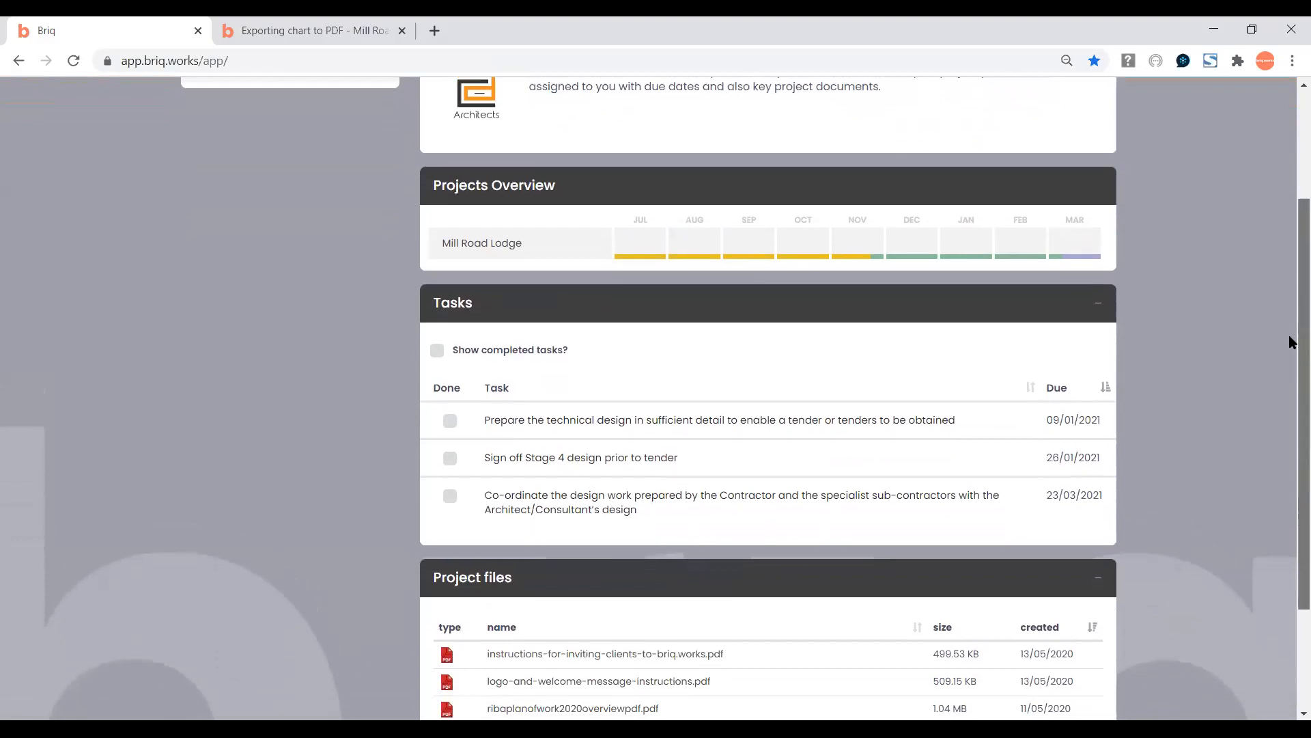
{"action": "left_click", "coordinate": [476, 250]}
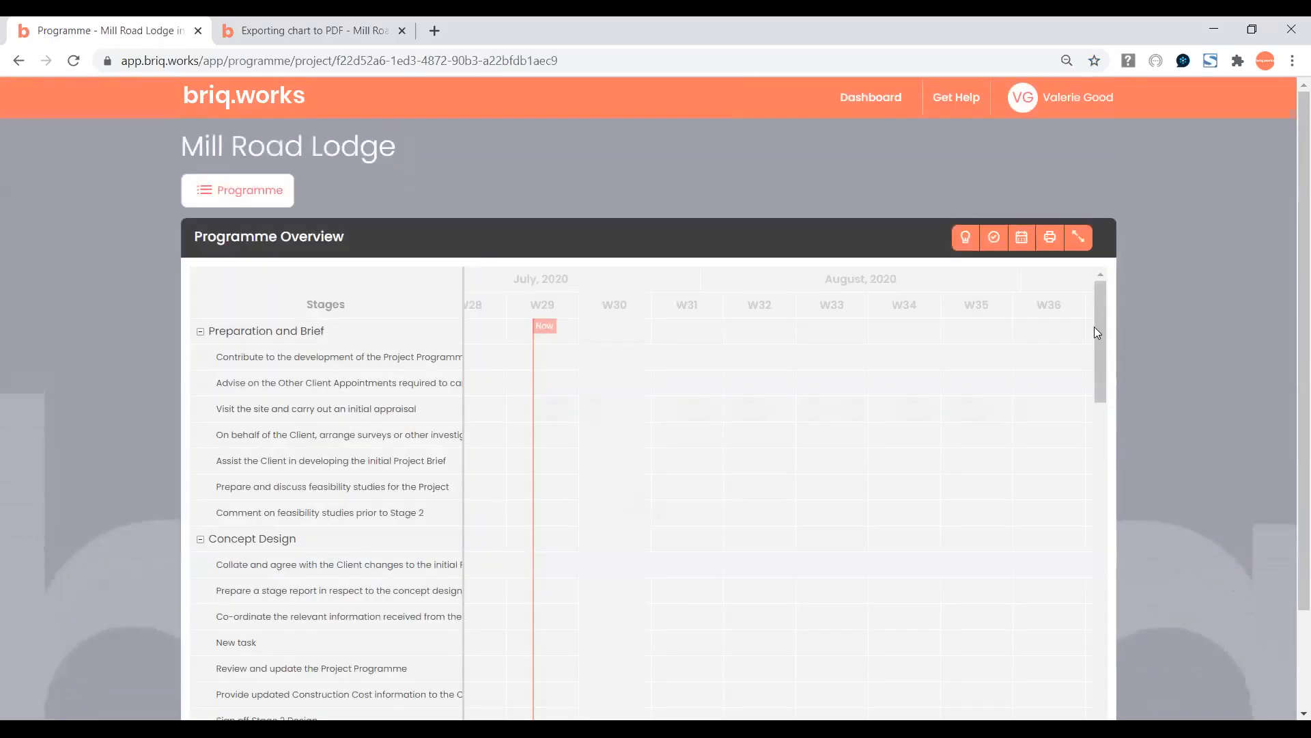
{"action": "left_click_drag", "start_coordinate": [1097, 328], "coordinate": [1109, 448]}
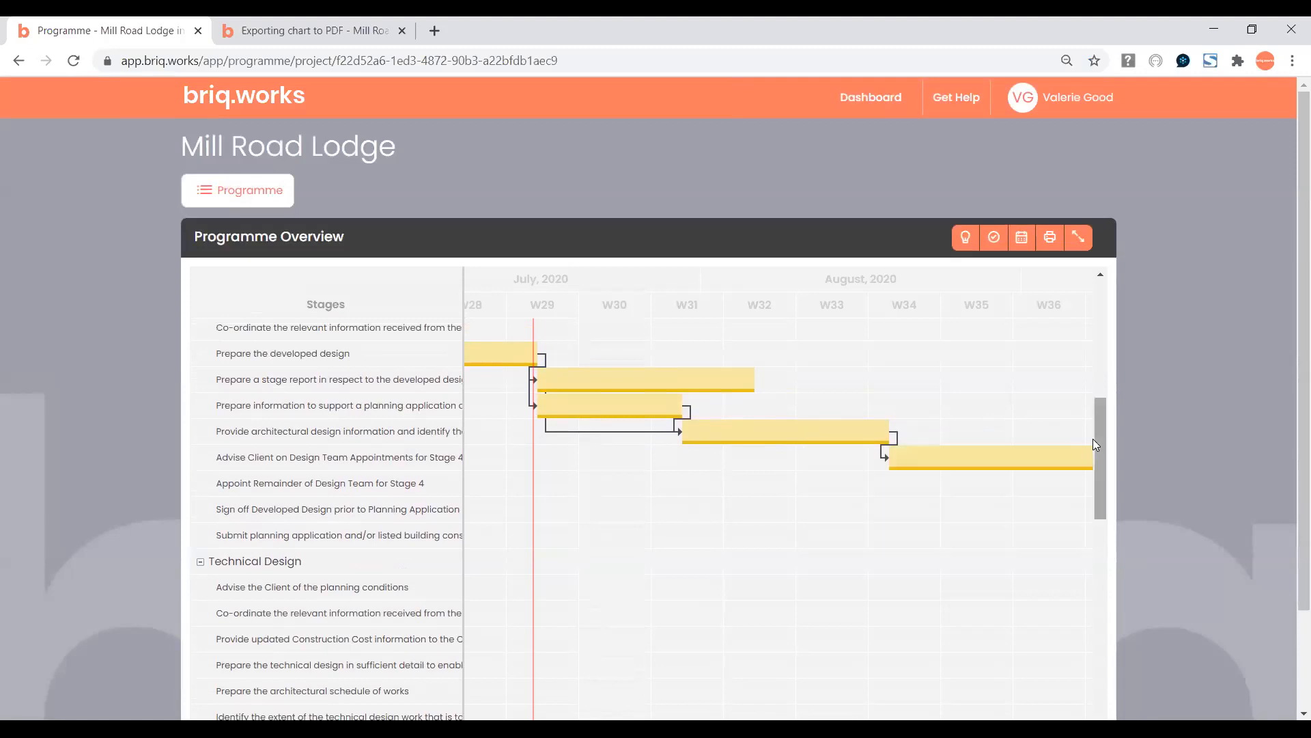
{"action": "scroll", "coordinate": [1098, 444], "scroll_direction": "up", "scroll_amount": 8}
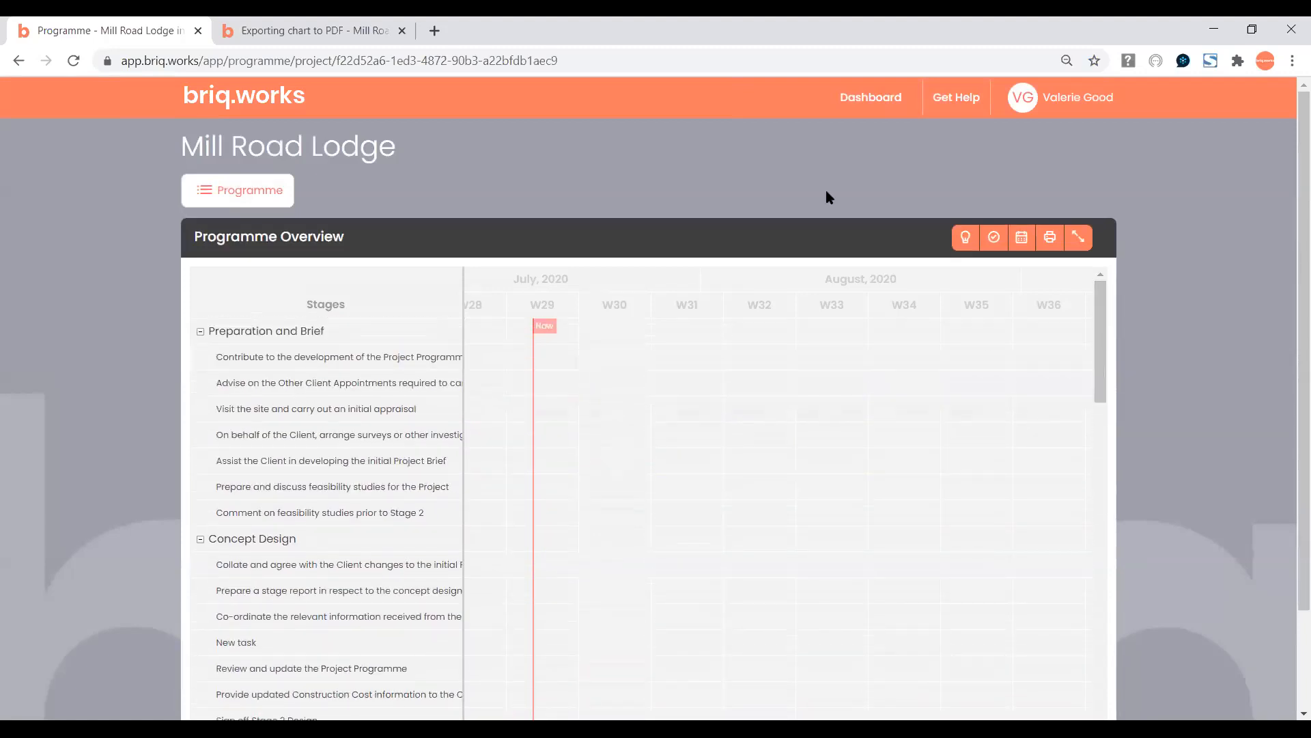
Return to the client Dashboard, scroll through Tasks and the six Project files, then sign out.
{"action": "left_click", "coordinate": [863, 106]}
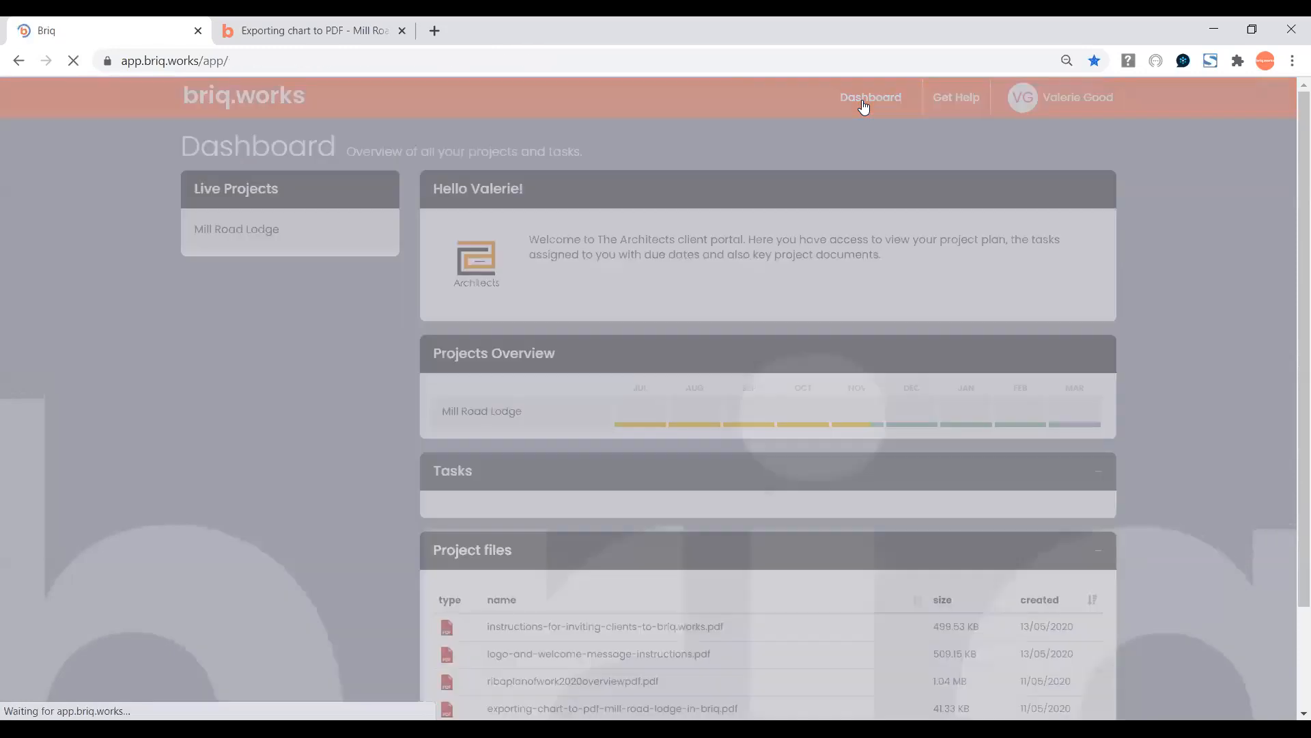
{"action": "left_click_drag", "start_coordinate": [1300, 172], "coordinate": [1300, 259]}
{"action": "scroll", "coordinate": [1293, 266], "scroll_direction": "down", "scroll_amount": 1}
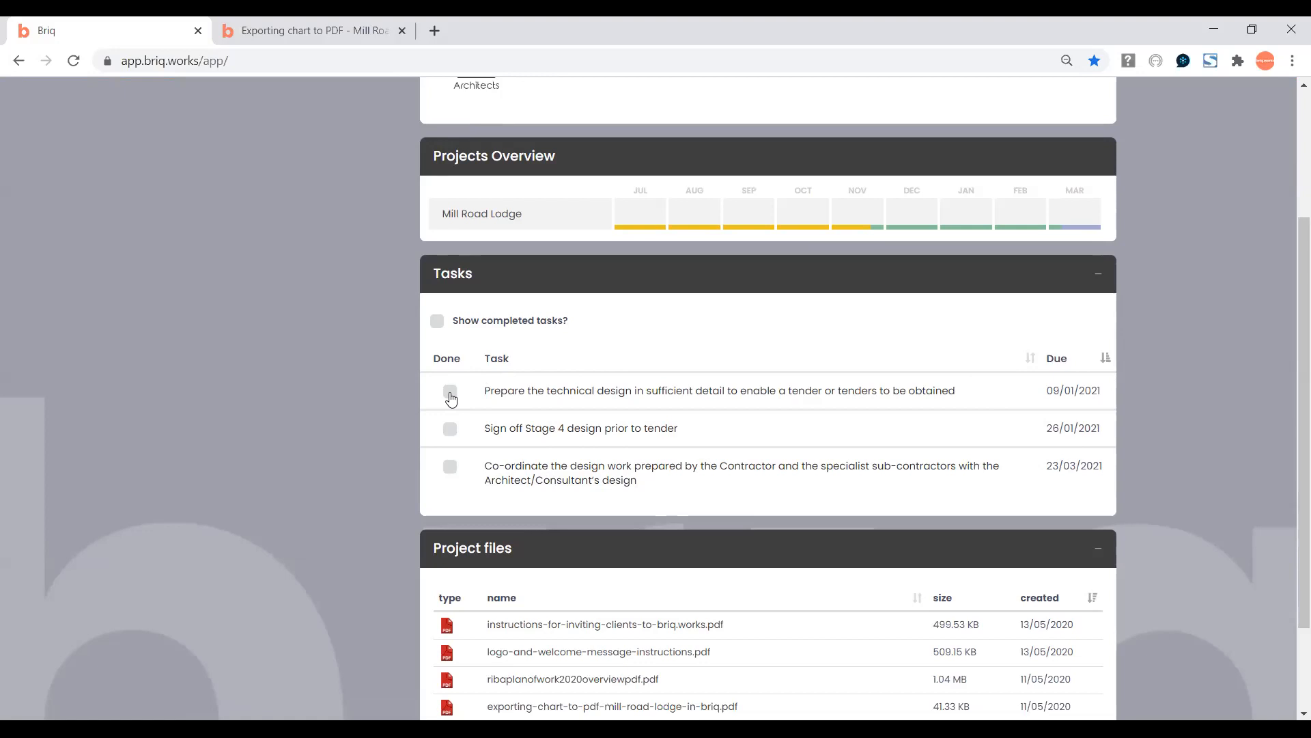
{"action": "left_click_drag", "start_coordinate": [1299, 342], "coordinate": [1290, 403]}
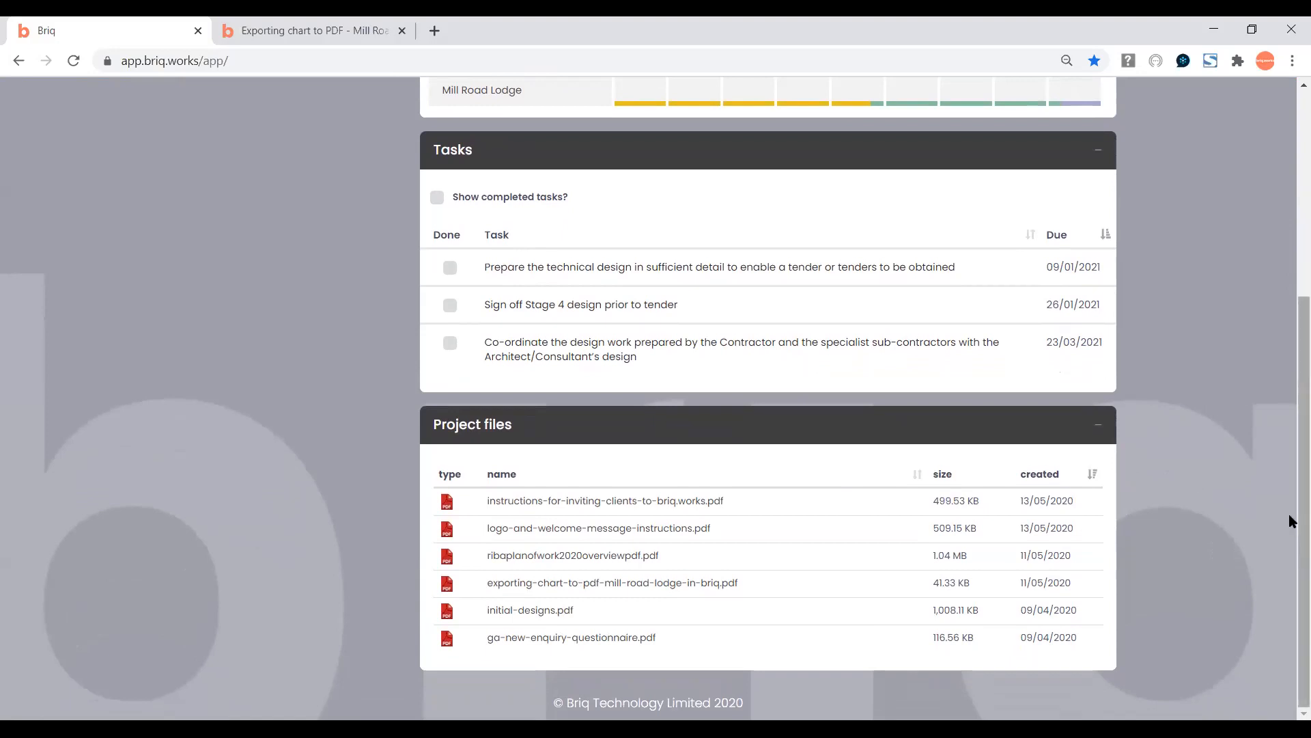
{"action": "left_click_drag", "start_coordinate": [1290, 511], "coordinate": [1291, 316]}
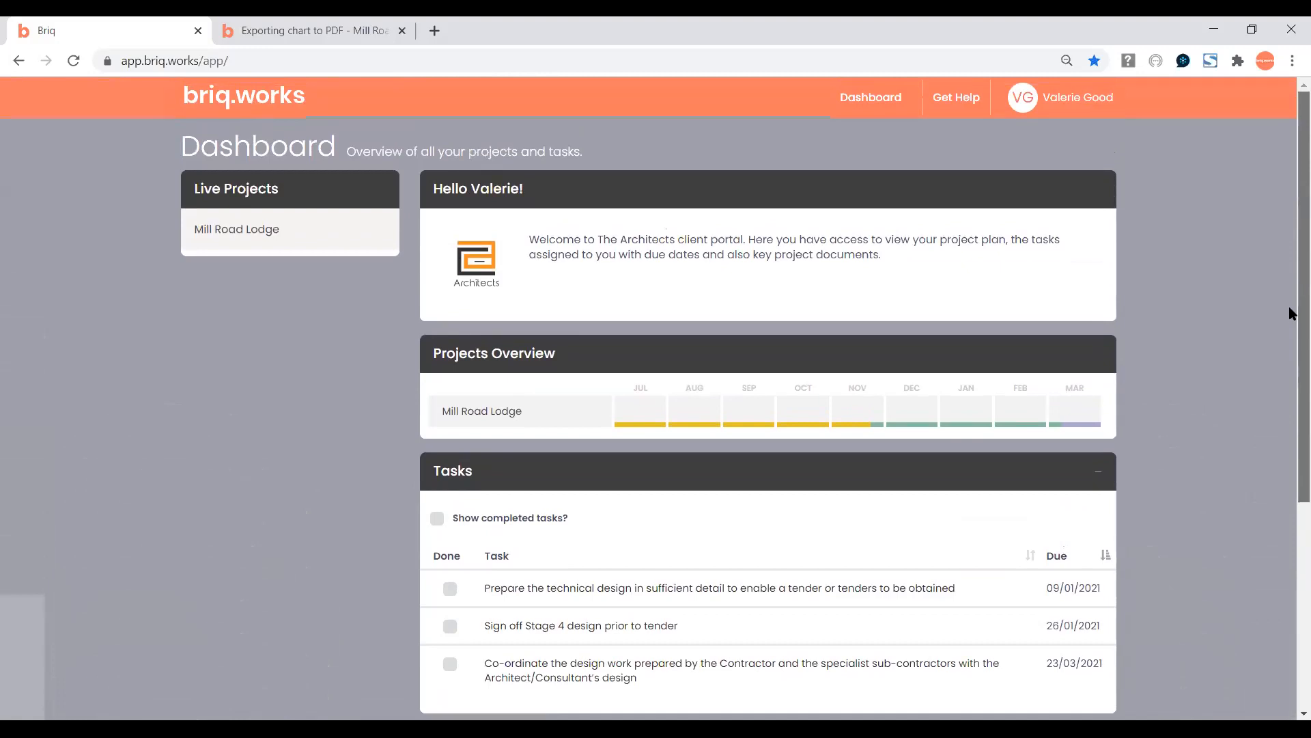
{"action": "mouse_move", "coordinate": [1291, 316]}
{"action": "left_mouse_down"}
{"action": "mouse_move", "coordinate": [1291, 375]}
{"action": "mouse_move", "coordinate": [1291, 293]}
{"action": "left_mouse_up"}
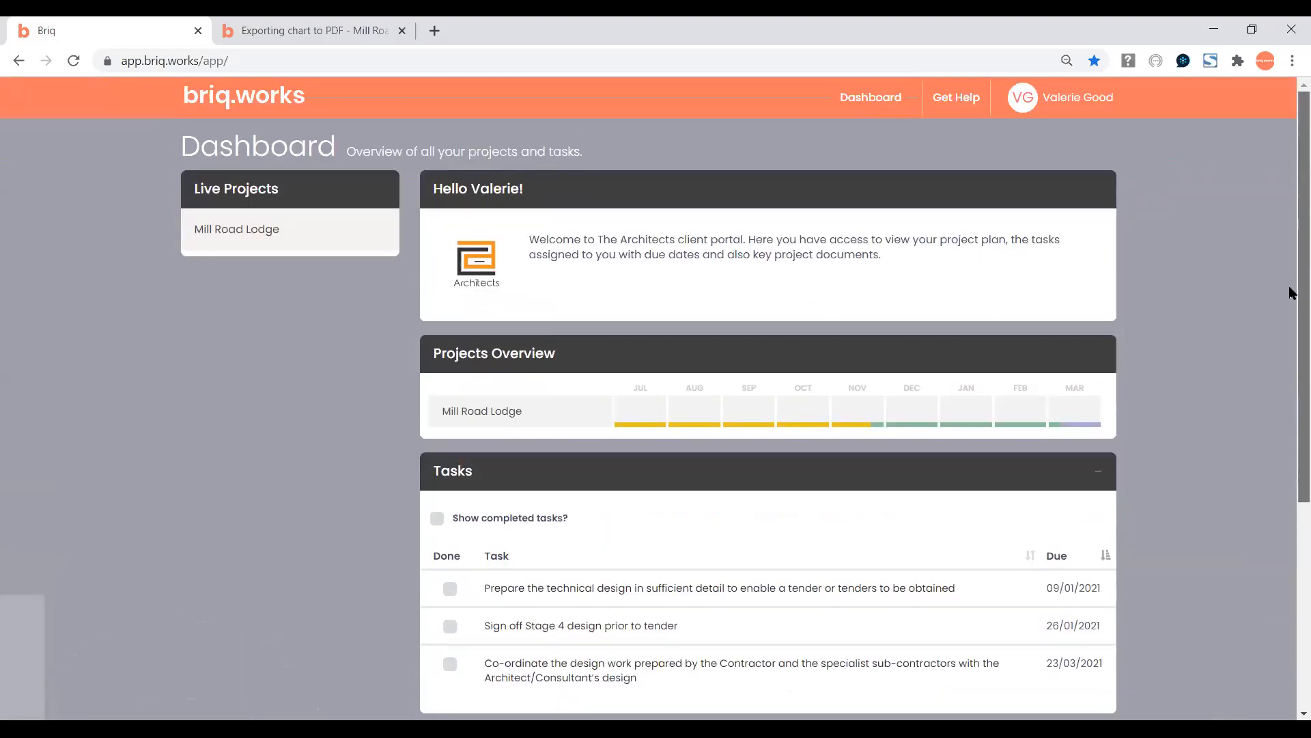
{"action": "left_click", "coordinate": [1075, 104]}
{"action": "left_click", "coordinate": [1052, 209]}
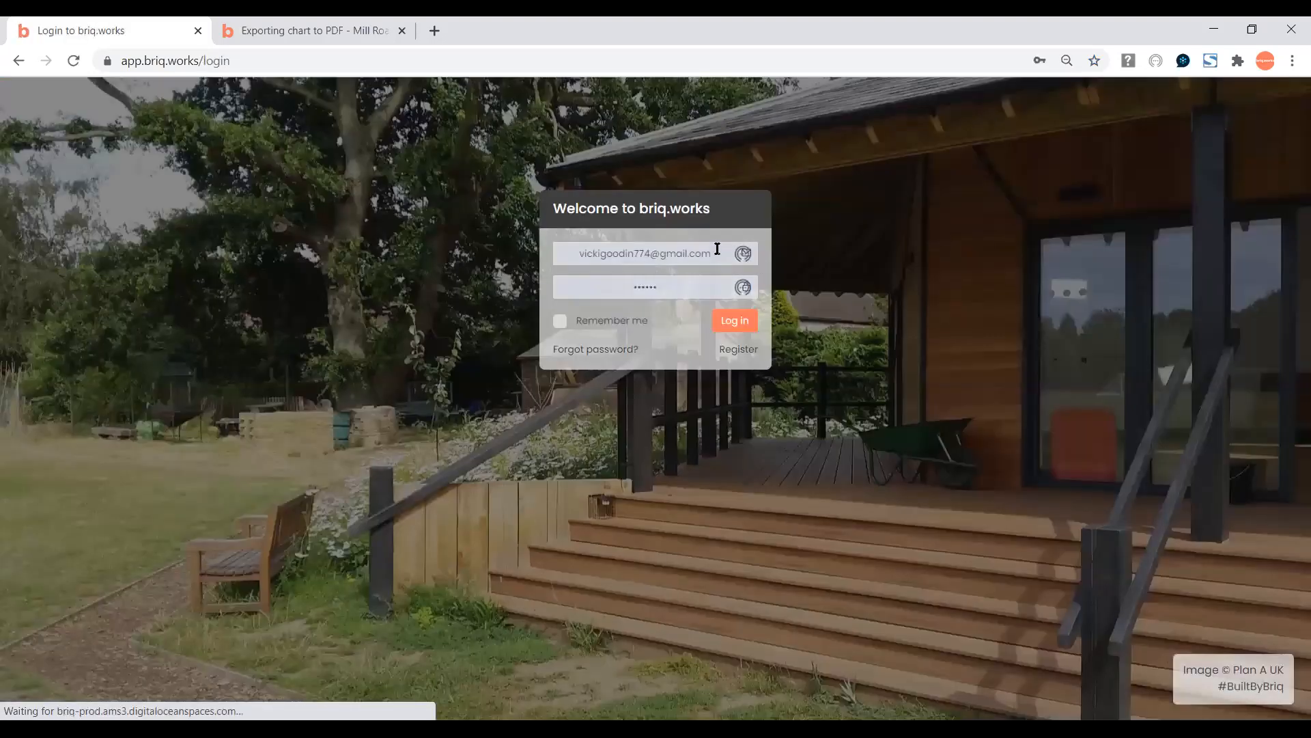
Log back into Briq using the saved practice account login from Chrome's autofill.
{"action": "left_click", "coordinate": [717, 252]}
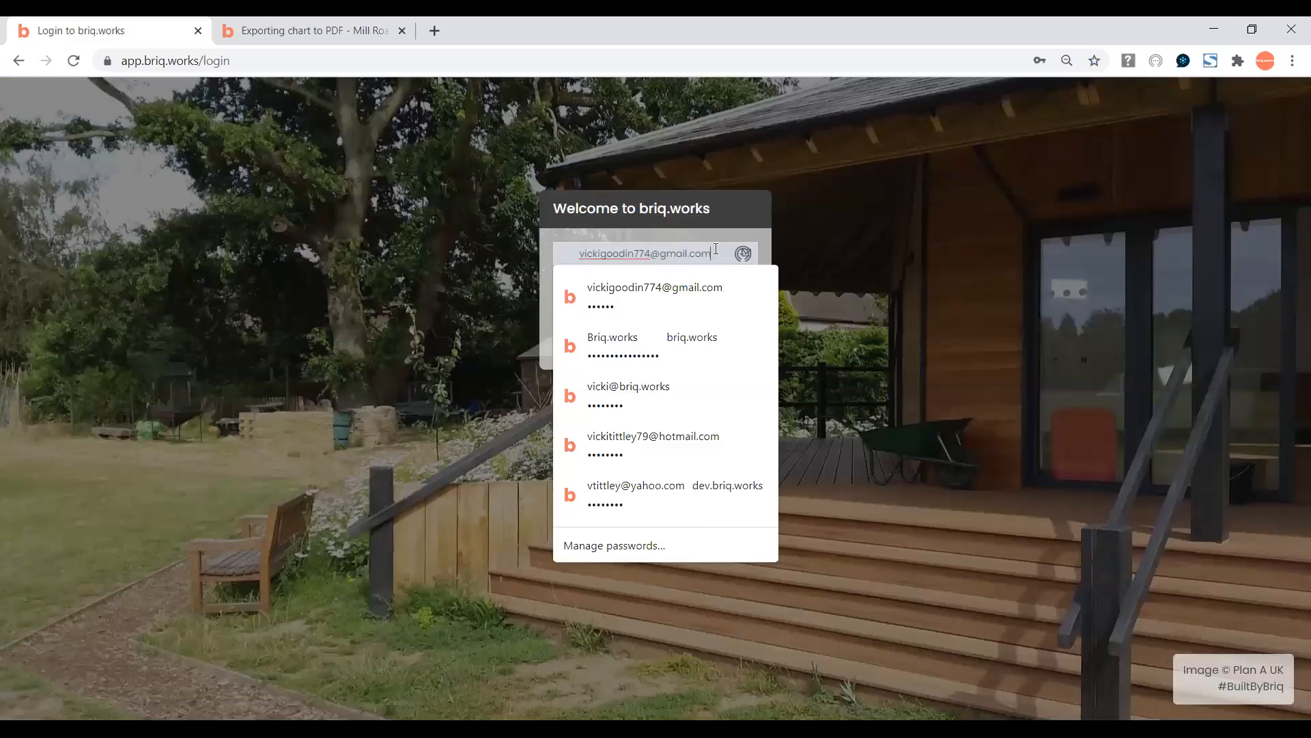
{"action": "left_click", "coordinate": [678, 388]}
{"action": "left_click", "coordinate": [734, 319]}
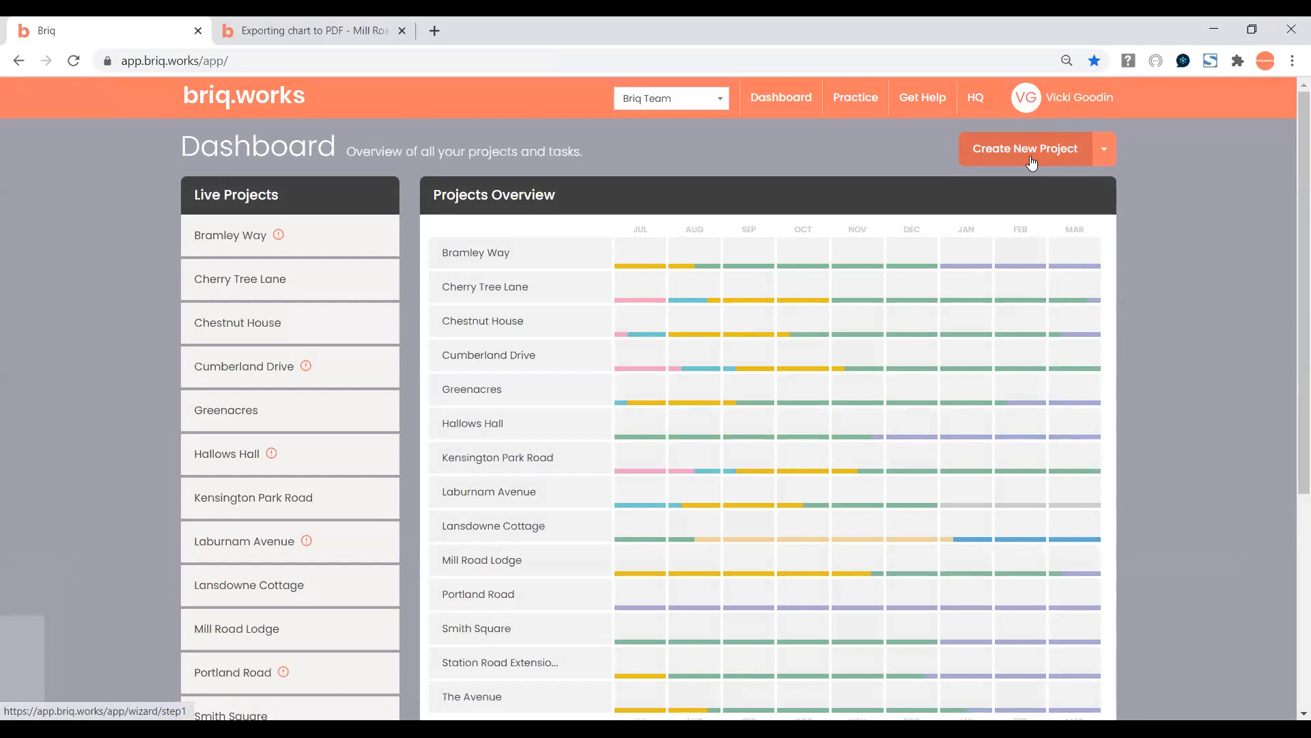
{"action": "left_click", "coordinate": [1103, 148]}
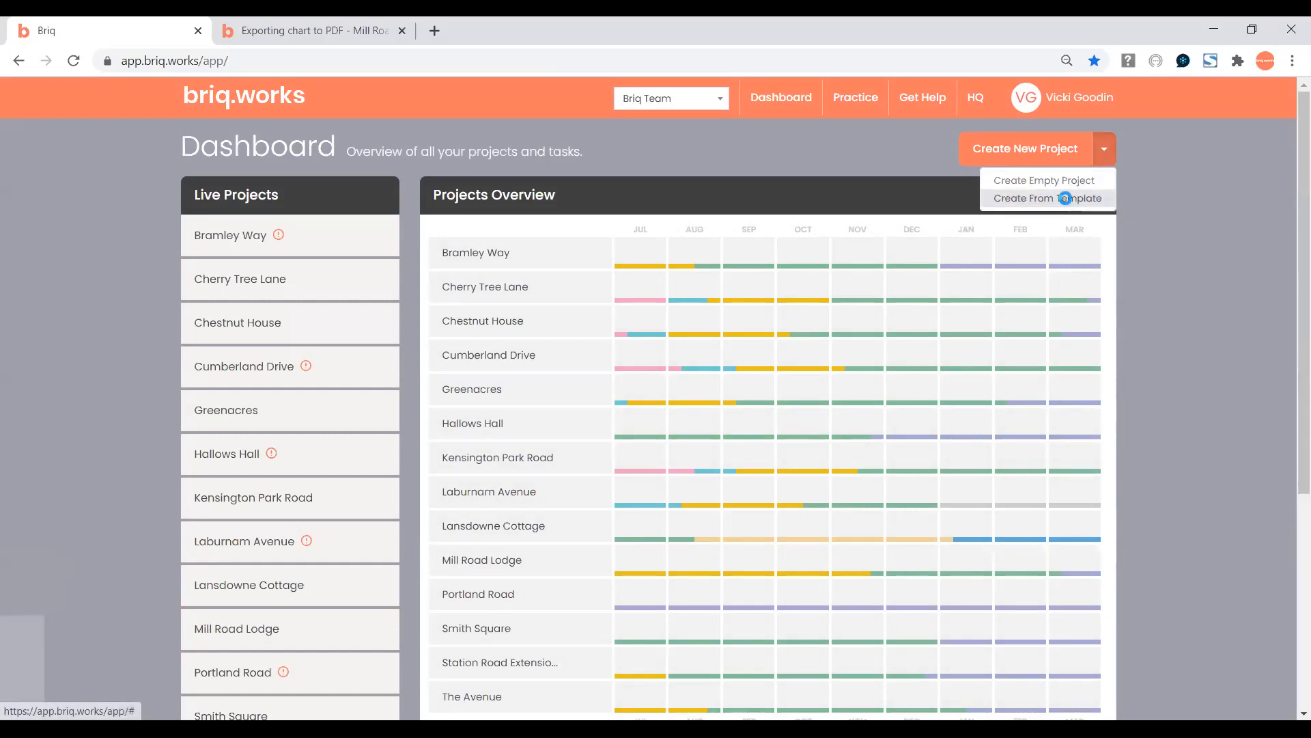
{"action": "left_click", "coordinate": [1067, 200]}
{"action": "left_click", "coordinate": [903, 227]}
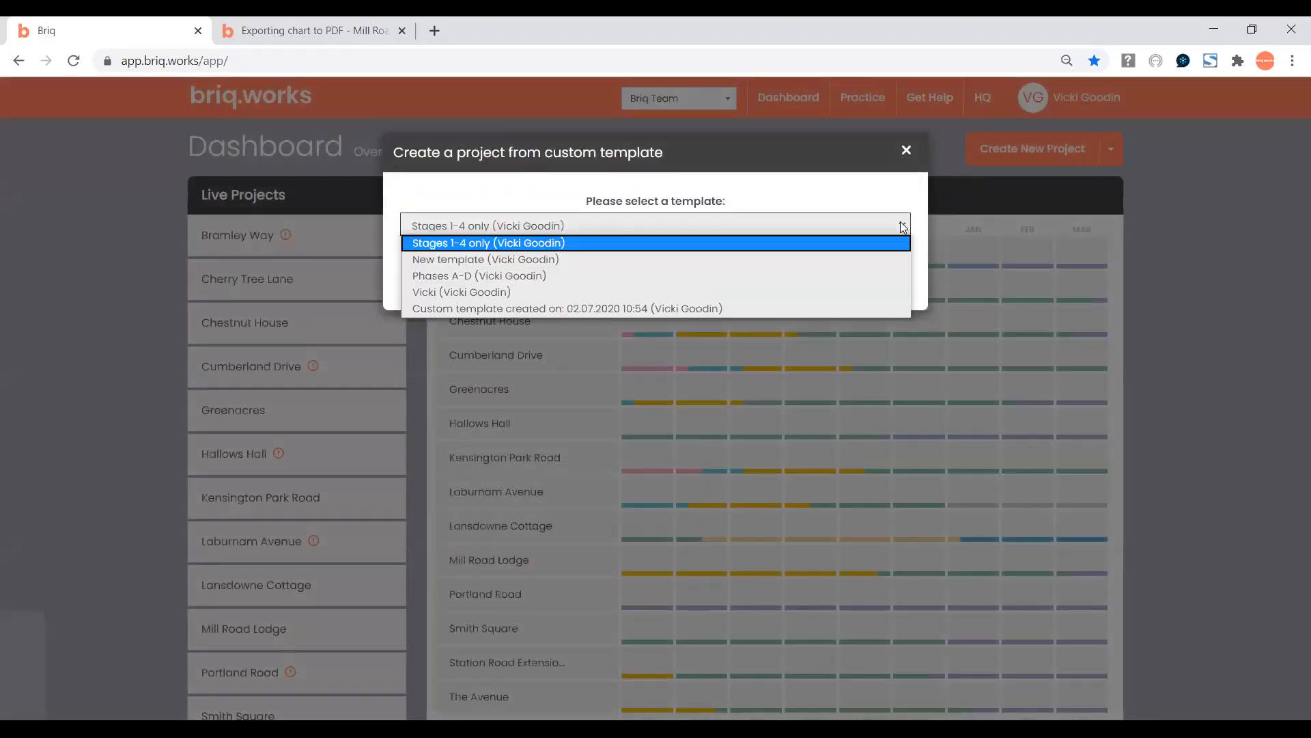
{"action": "left_click", "coordinate": [906, 151]}
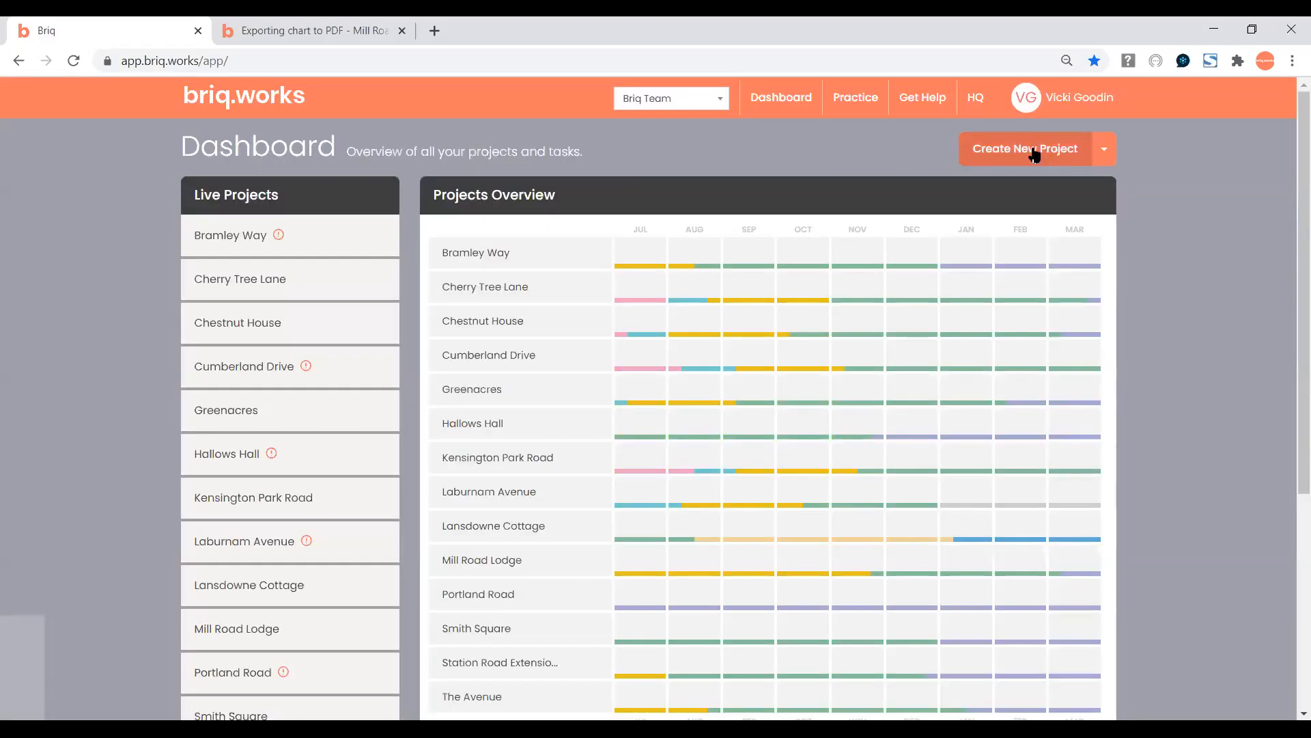
Start a new project and remove its Strategic definition and Use stages.
{"action": "left_click", "coordinate": [1015, 154]}
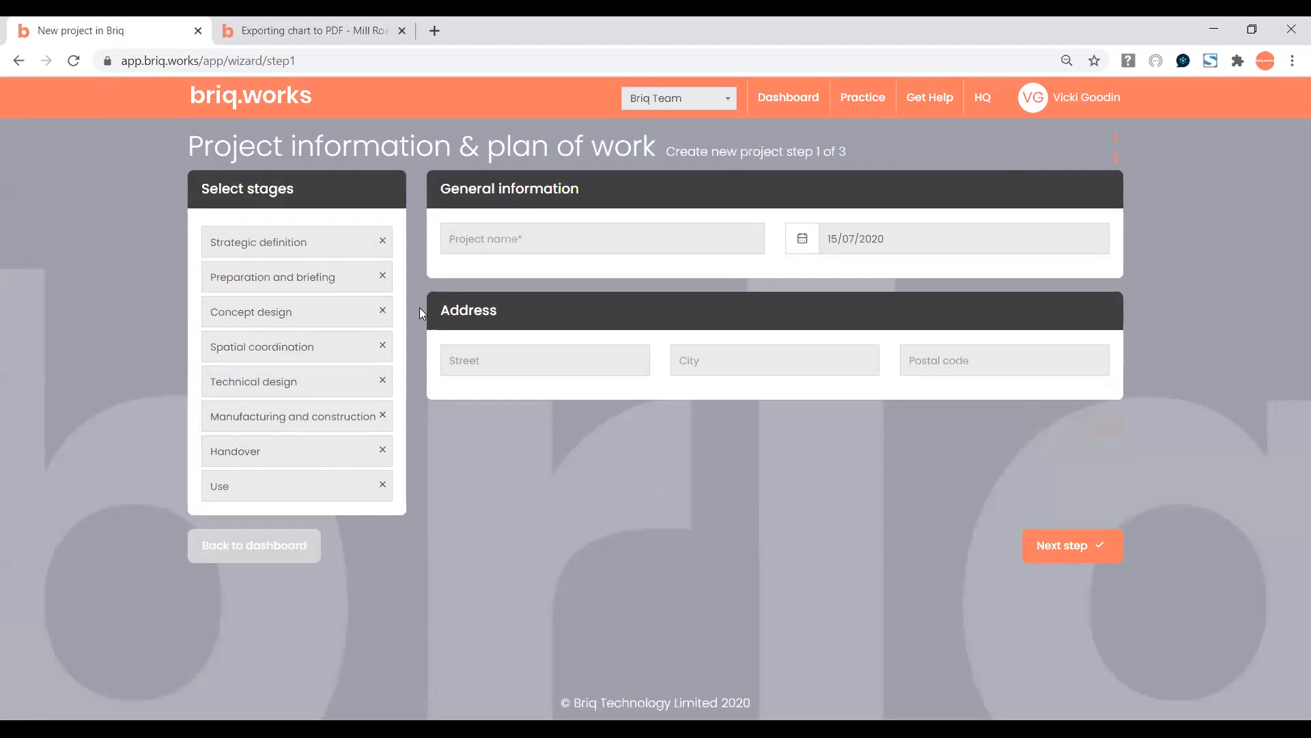
{"action": "left_click", "coordinate": [383, 243]}
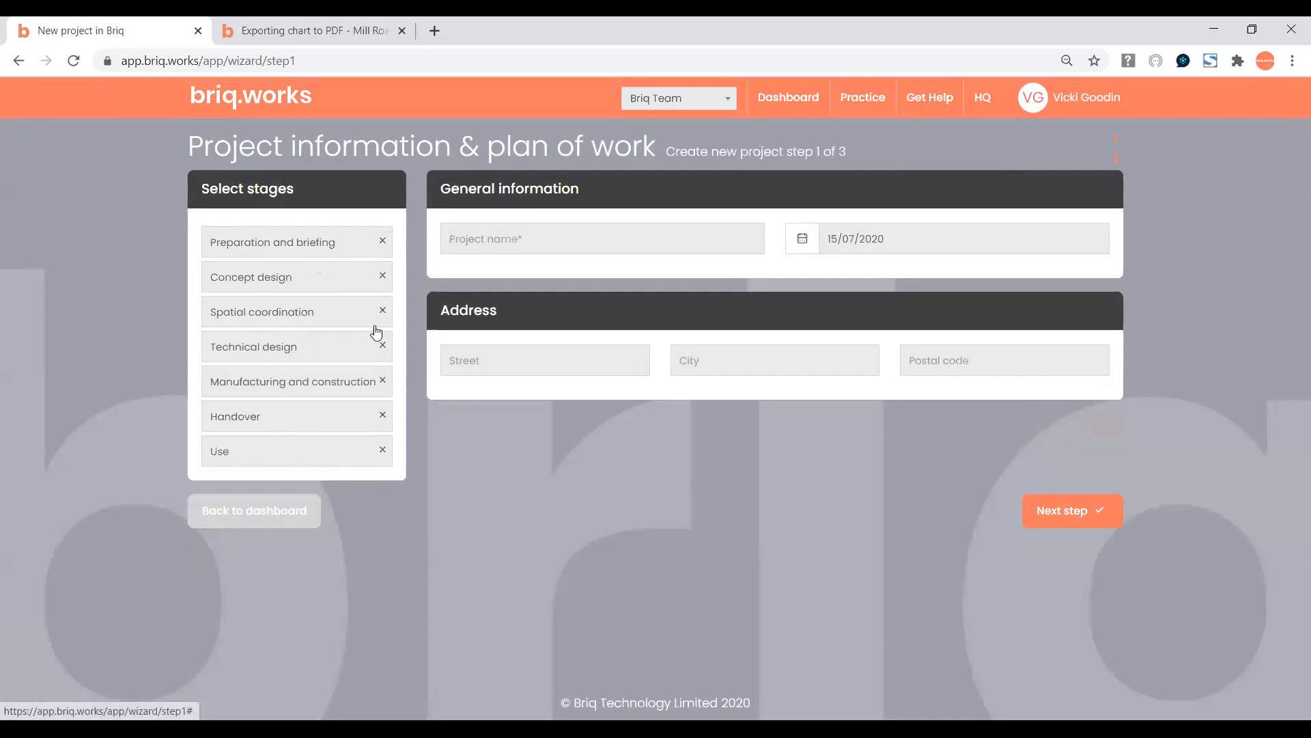
{"action": "left_click", "coordinate": [384, 450]}
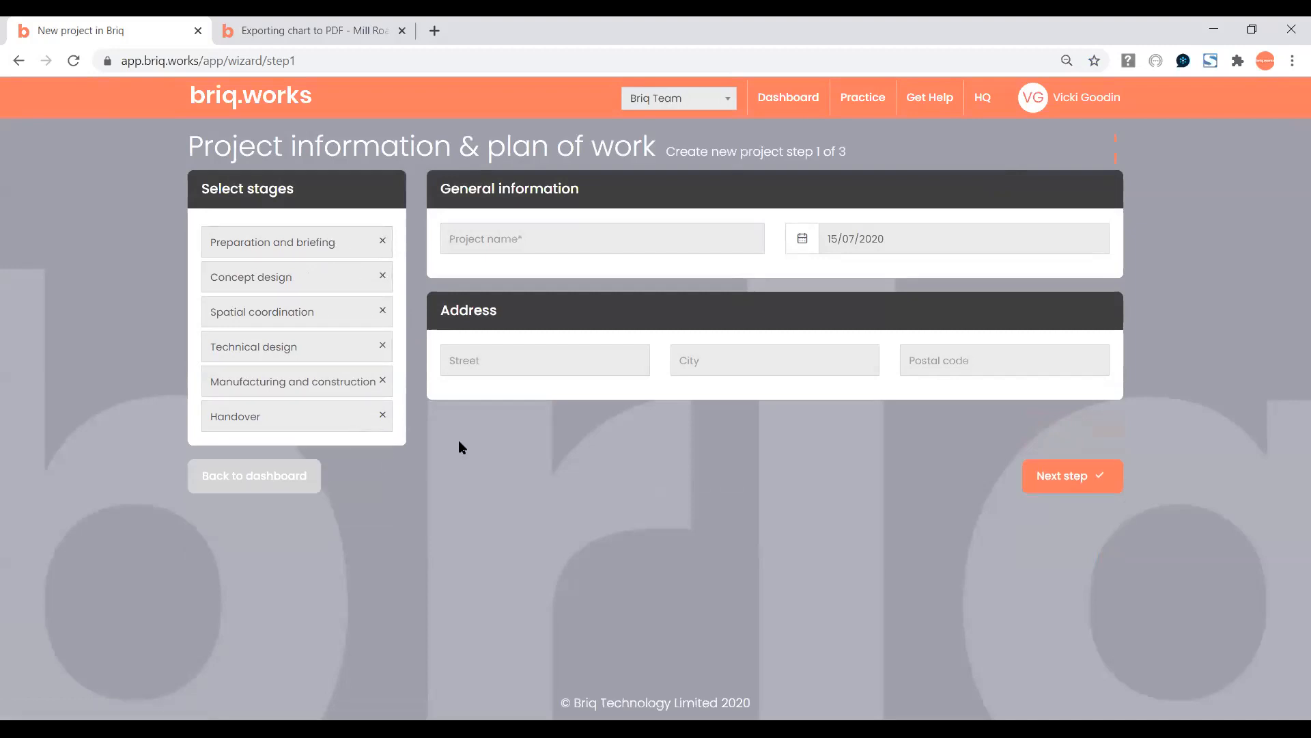
Name the project Test, starting 15/07/2020, and continue to the team members step.
{"action": "left_click", "coordinate": [530, 239]}
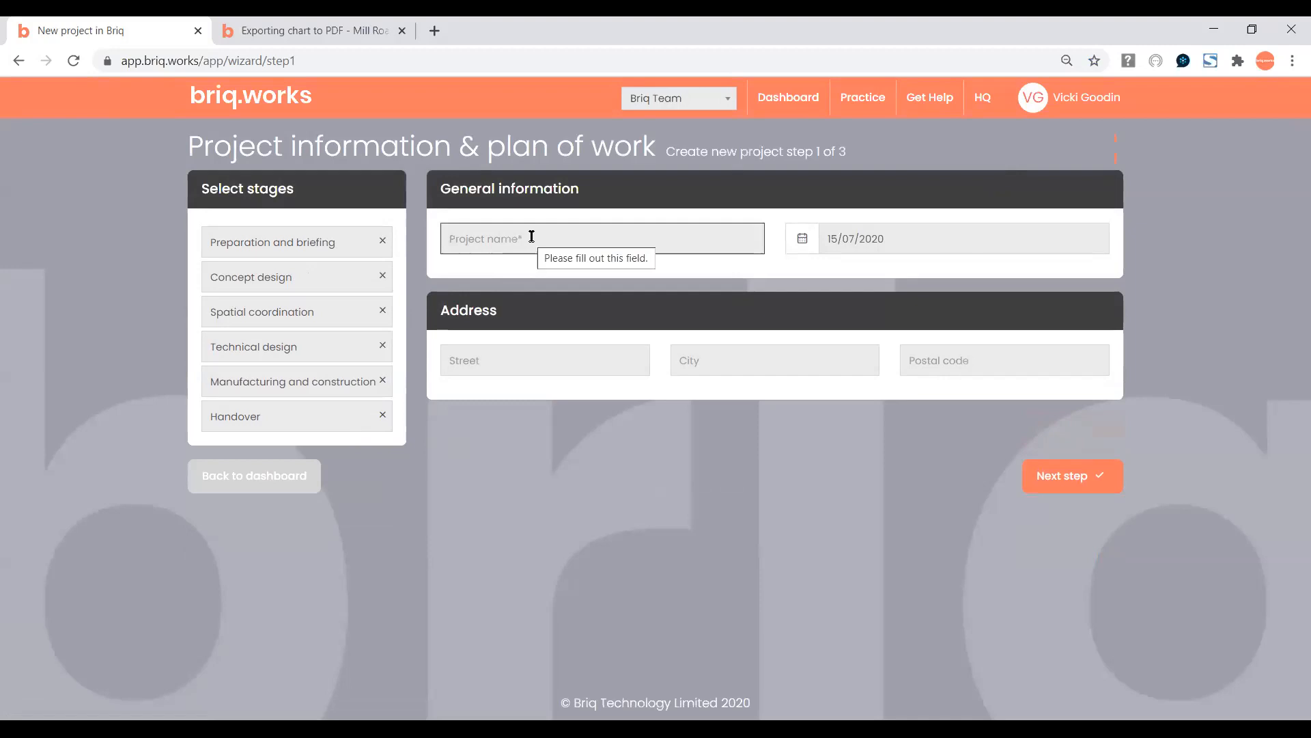
{"action": "left_click", "coordinate": [531, 236]}
{"action": "type", "text": "Test"}
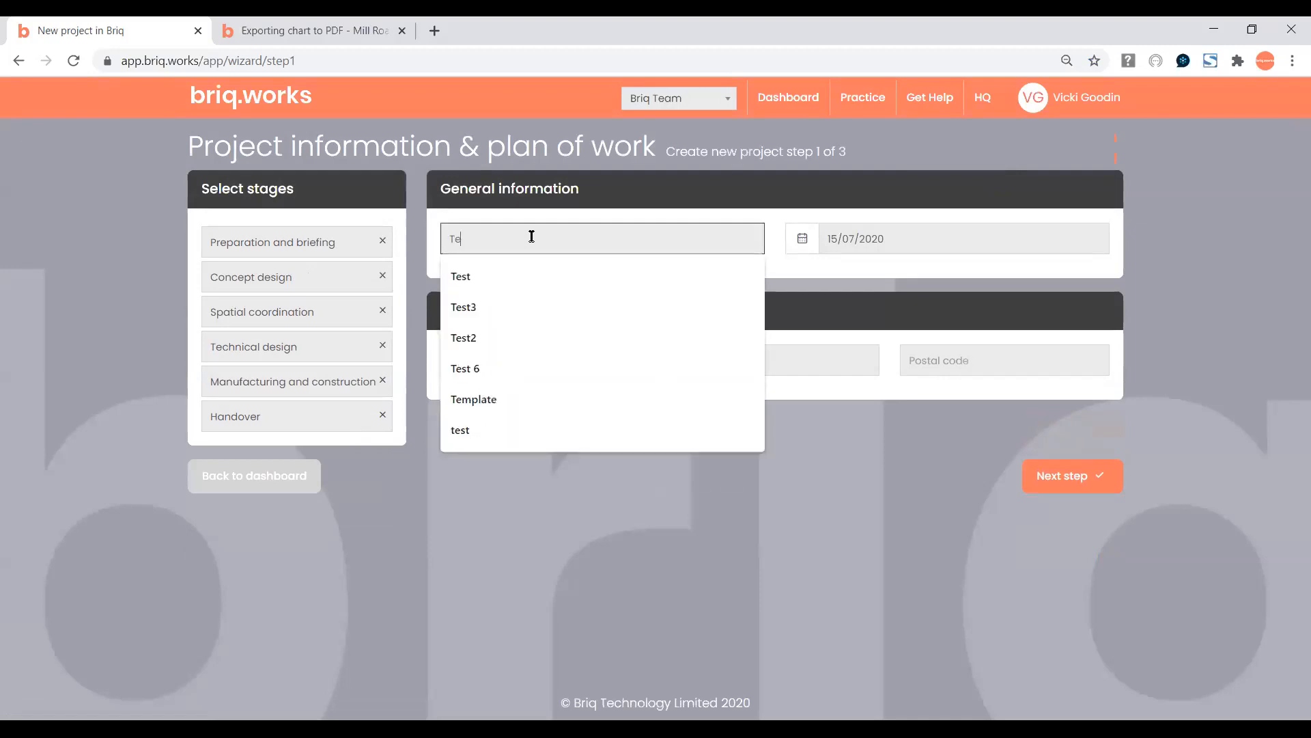
{"action": "left_click", "coordinate": [798, 269]}
{"action": "left_click", "coordinate": [884, 238]}
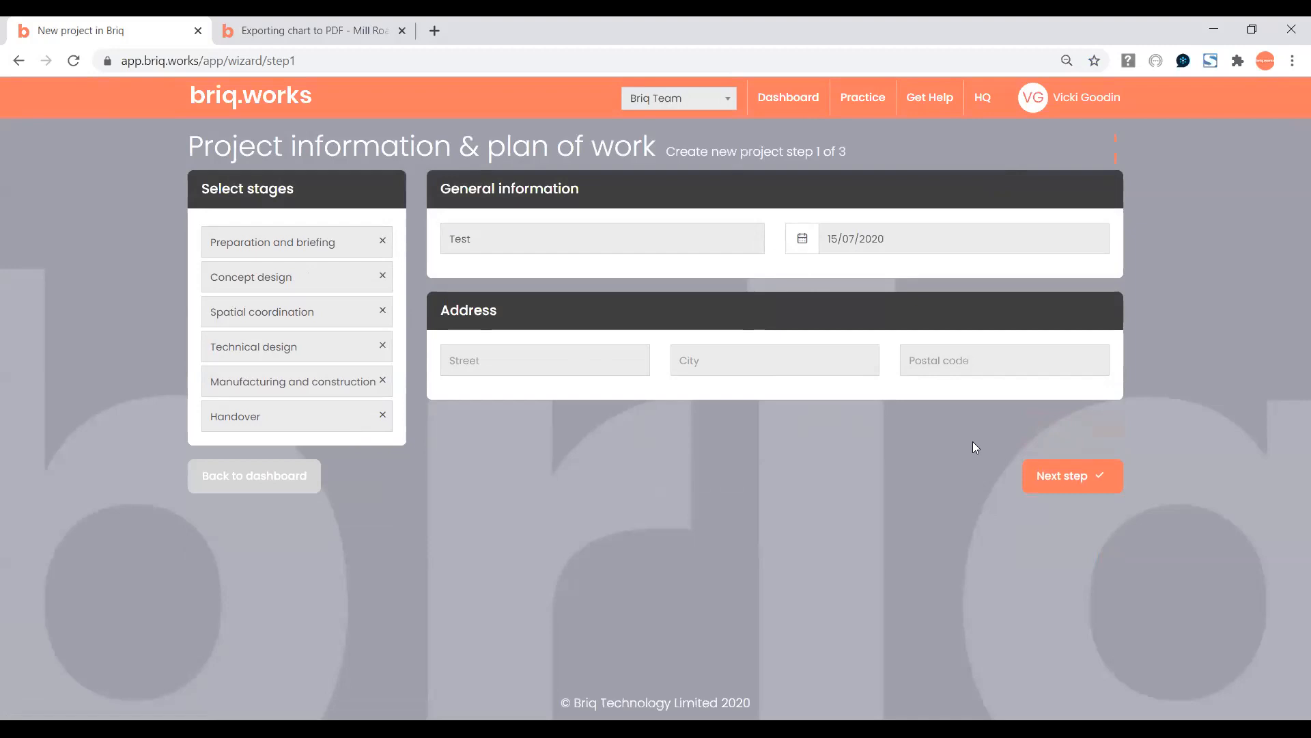
{"action": "left_click", "coordinate": [1049, 478]}
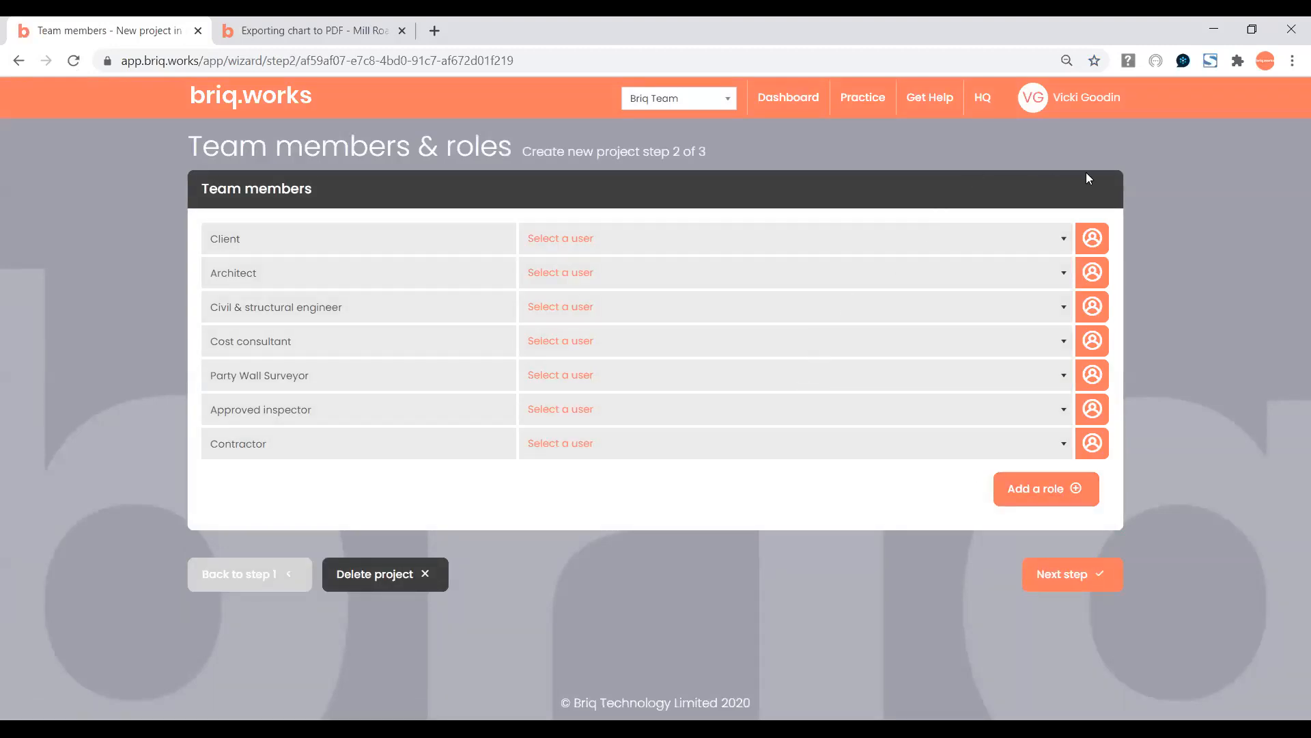
Assign a user as Client and yourself as Architect, then continue to Key dates.
{"action": "left_click", "coordinate": [1093, 239]}
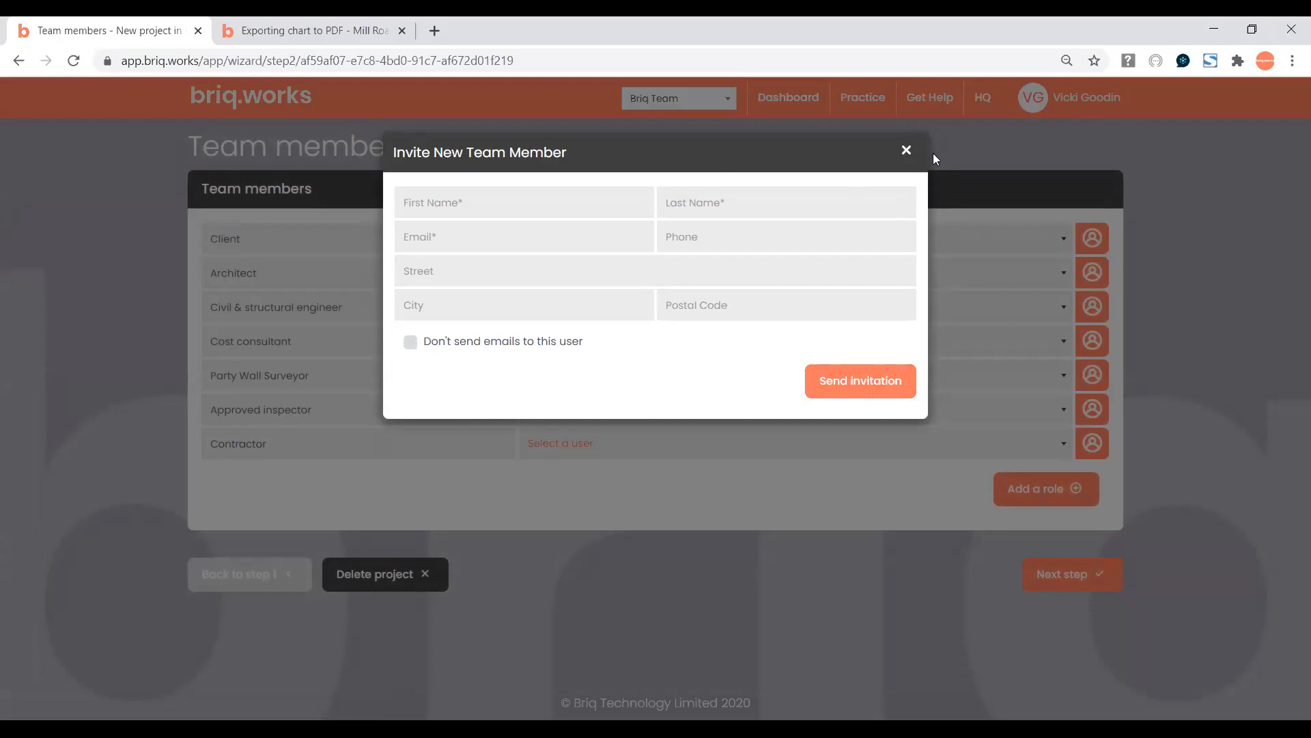
{"action": "left_click", "coordinate": [907, 151]}
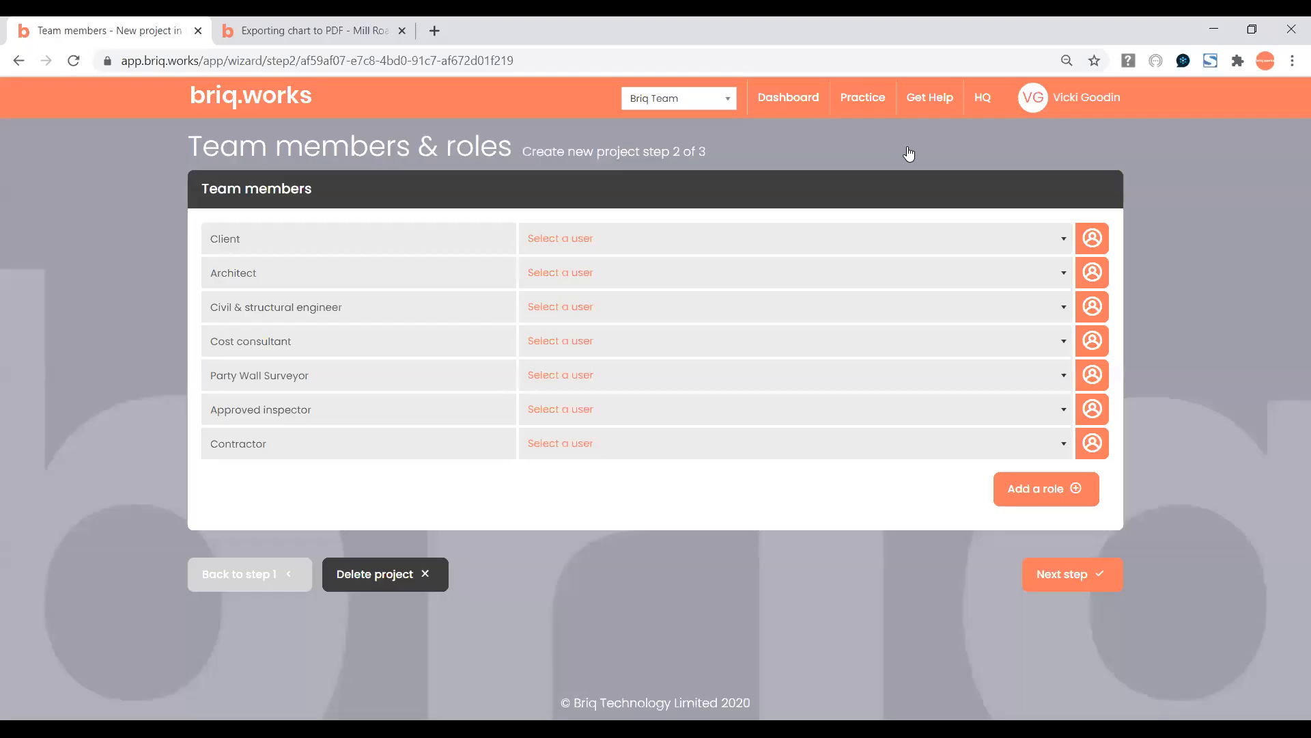
{"action": "left_click", "coordinate": [1066, 243]}
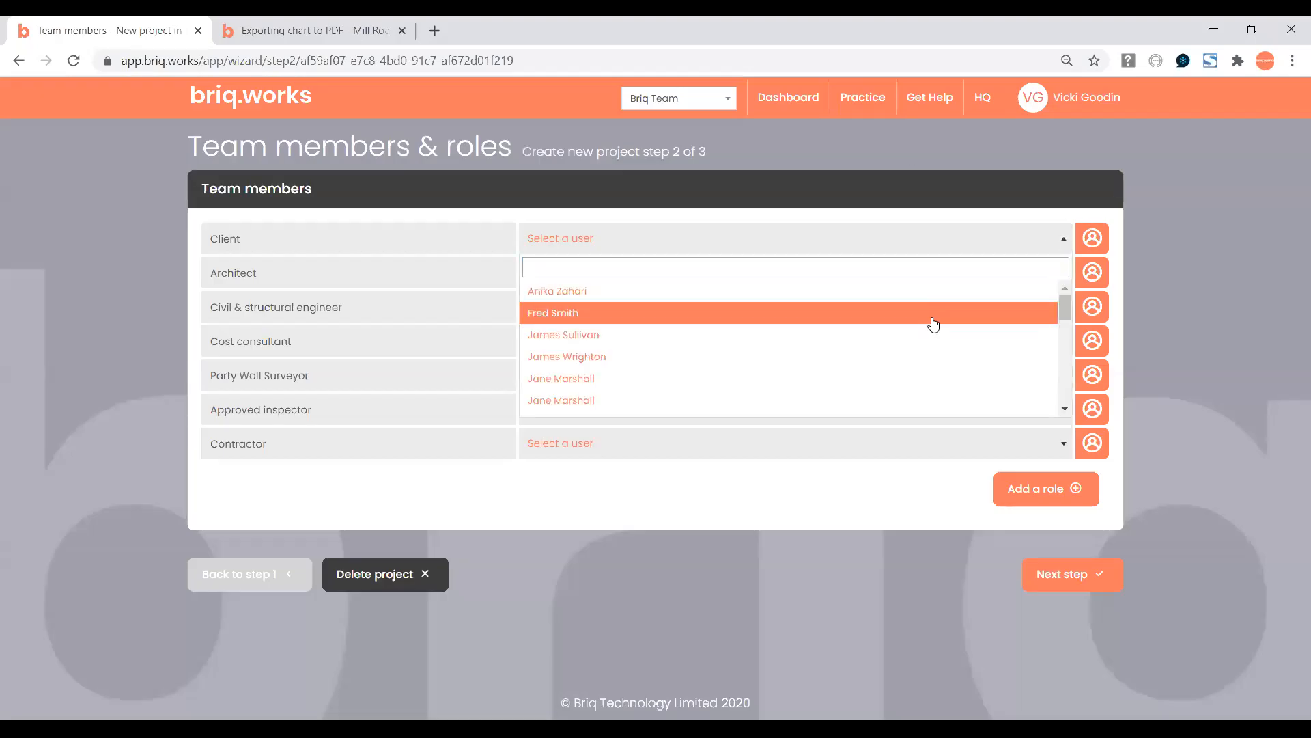
{"action": "left_click", "coordinate": [933, 317]}
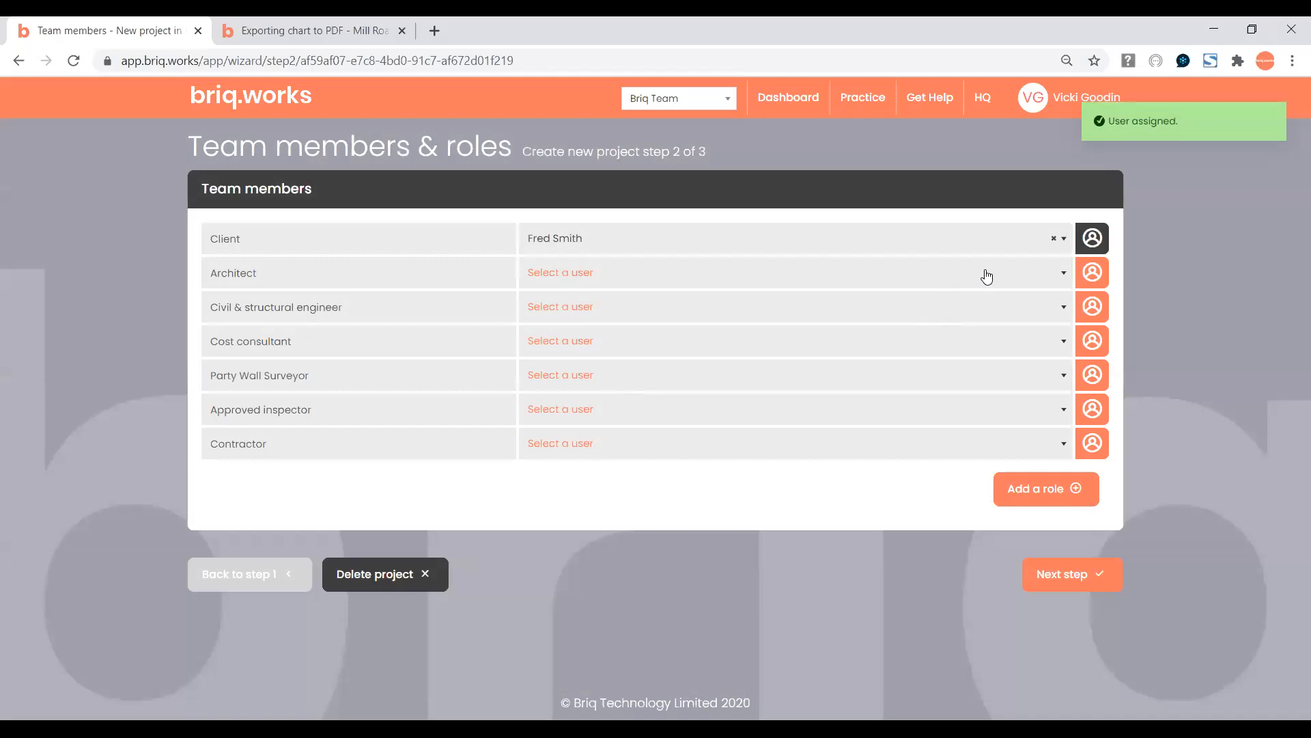
{"action": "left_click", "coordinate": [987, 276]}
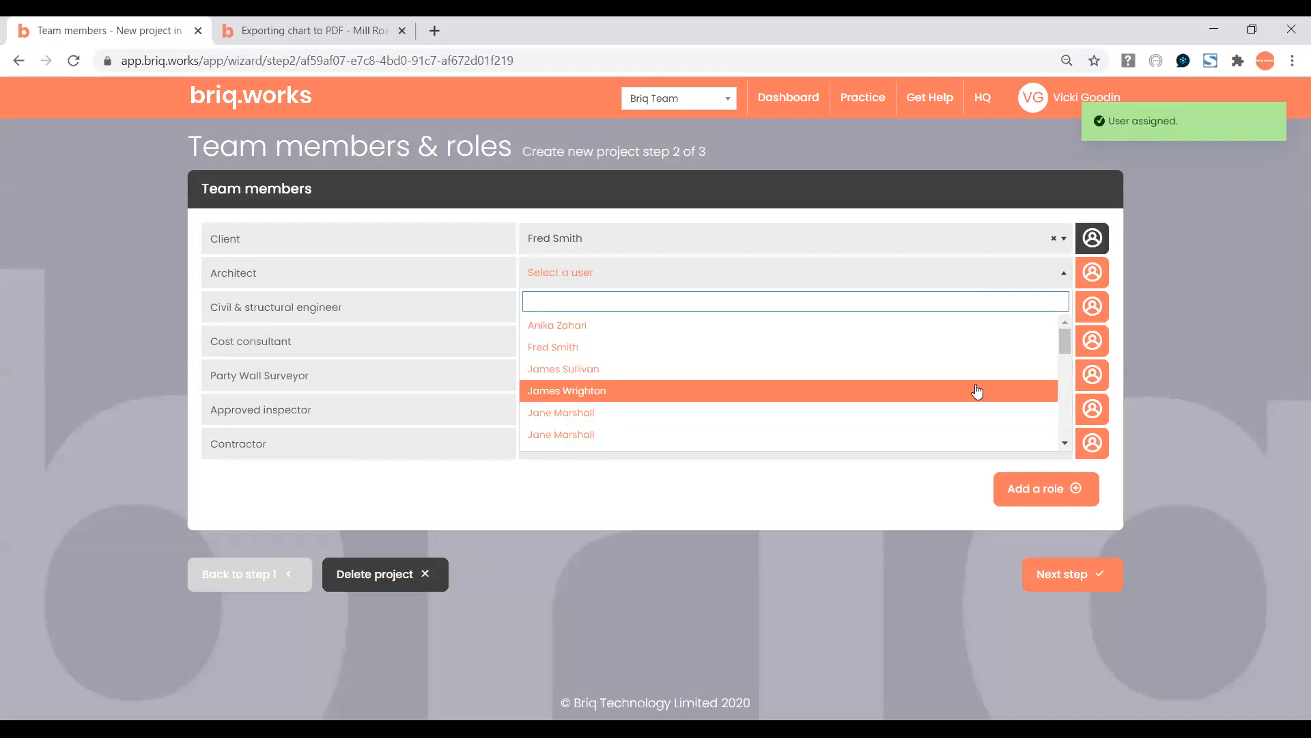
{"action": "type", "text": "v"}
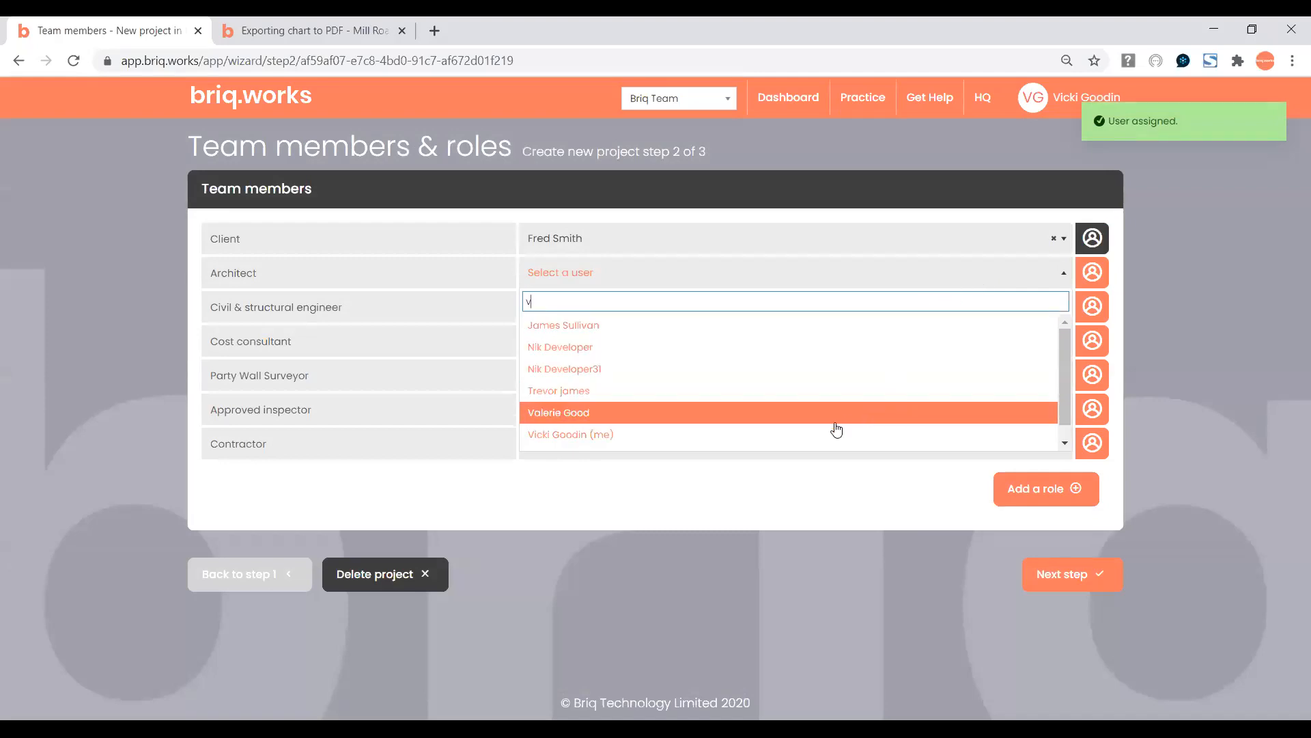
{"action": "left_click", "coordinate": [837, 431]}
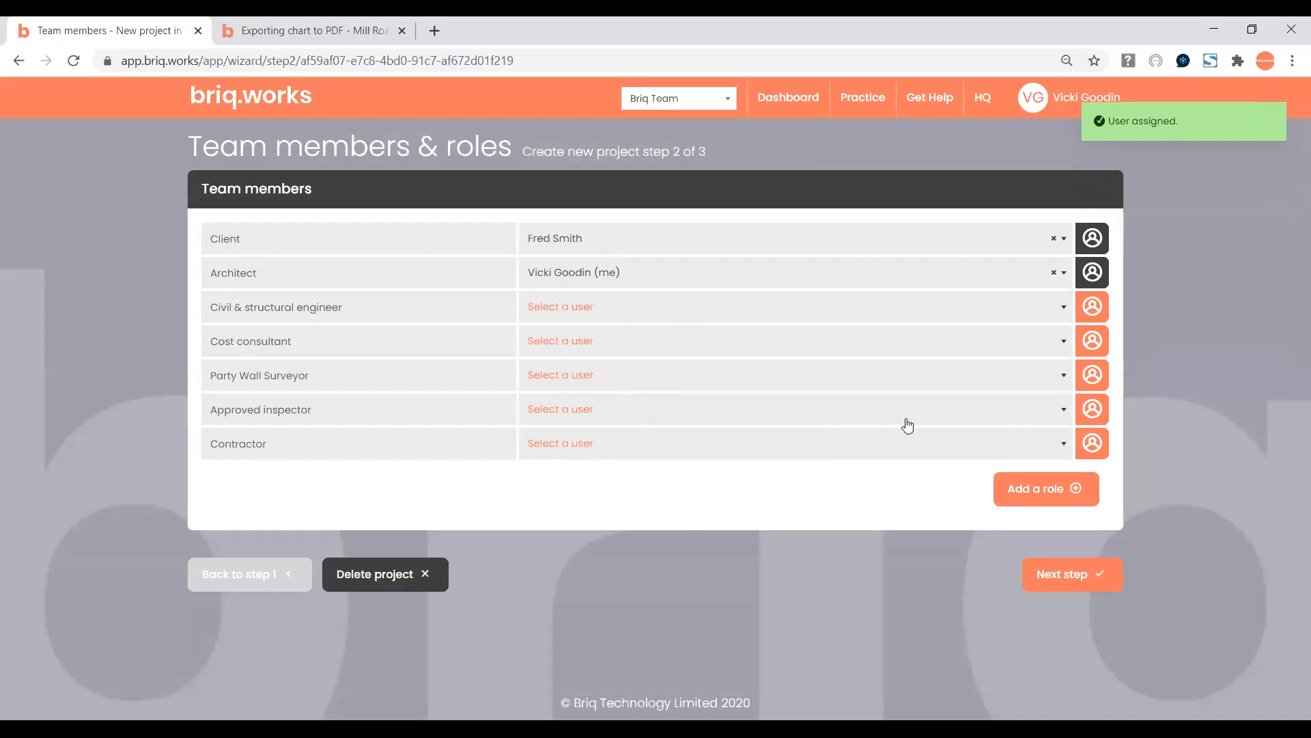
{"action": "left_click", "coordinate": [1061, 579]}
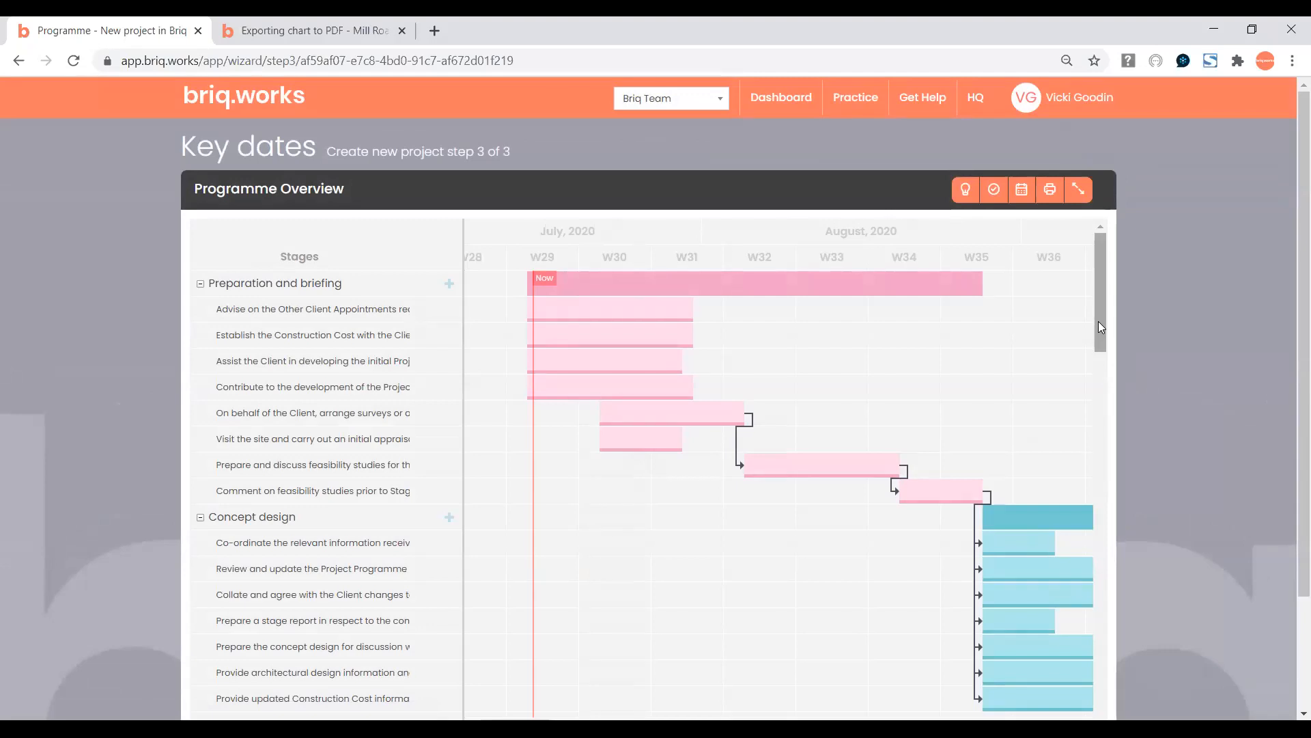
Link Establish the Construction Cost so it follows the first advisory task.
{"action": "mouse_move", "coordinate": [1099, 322]}
{"action": "left_mouse_down"}
{"action": "mouse_move", "coordinate": [1098, 334]}
{"action": "mouse_move", "coordinate": [1092, 308]}
{"action": "left_mouse_up"}
{"action": "mouse_move", "coordinate": [621, 309]}
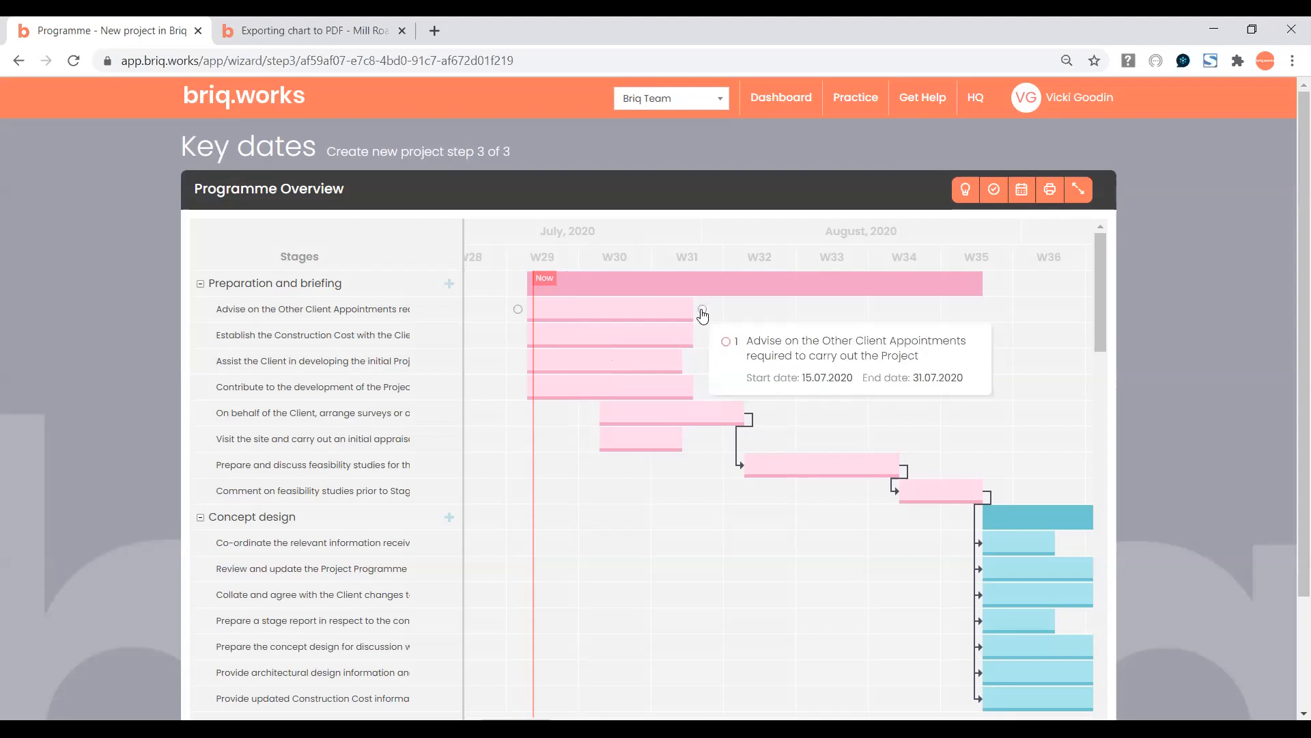
{"action": "left_click_drag", "start_coordinate": [702, 309], "coordinate": [520, 334]}
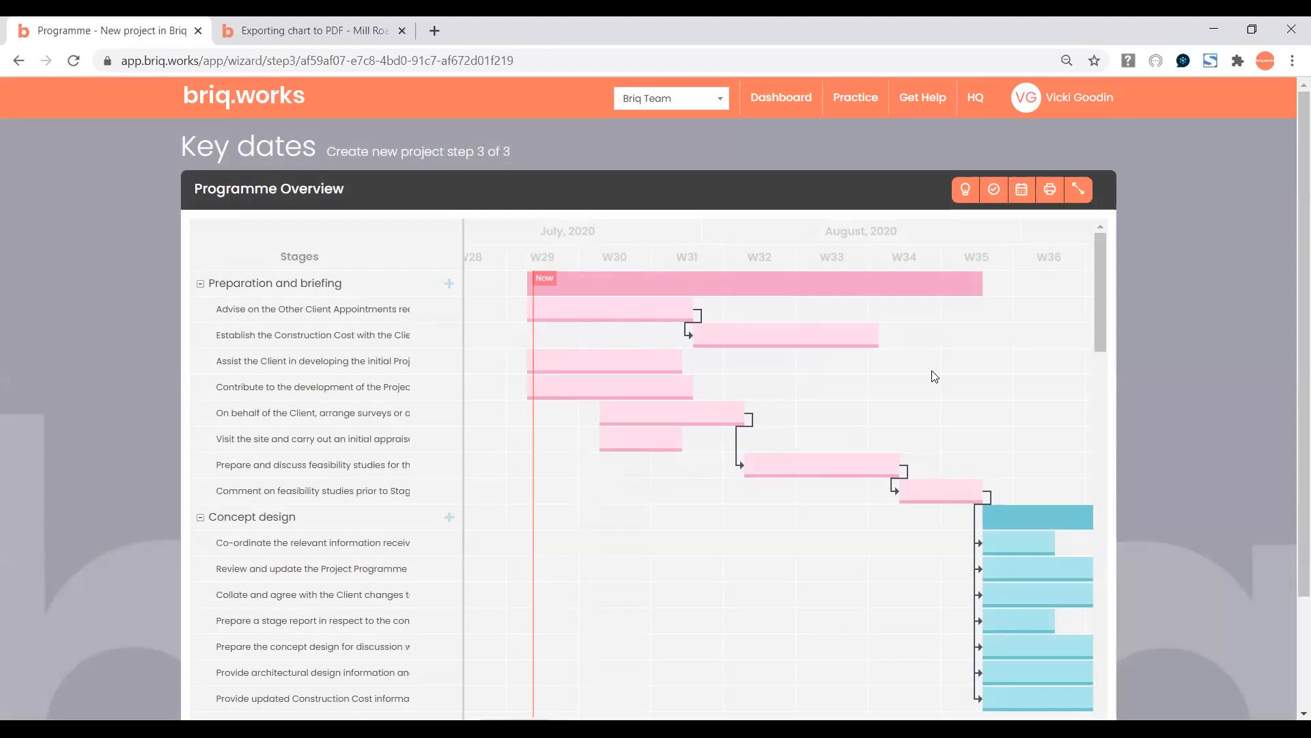
Delete the Contribute to the development of the Project Programme task.
{"action": "mouse_move", "coordinate": [607, 387]}
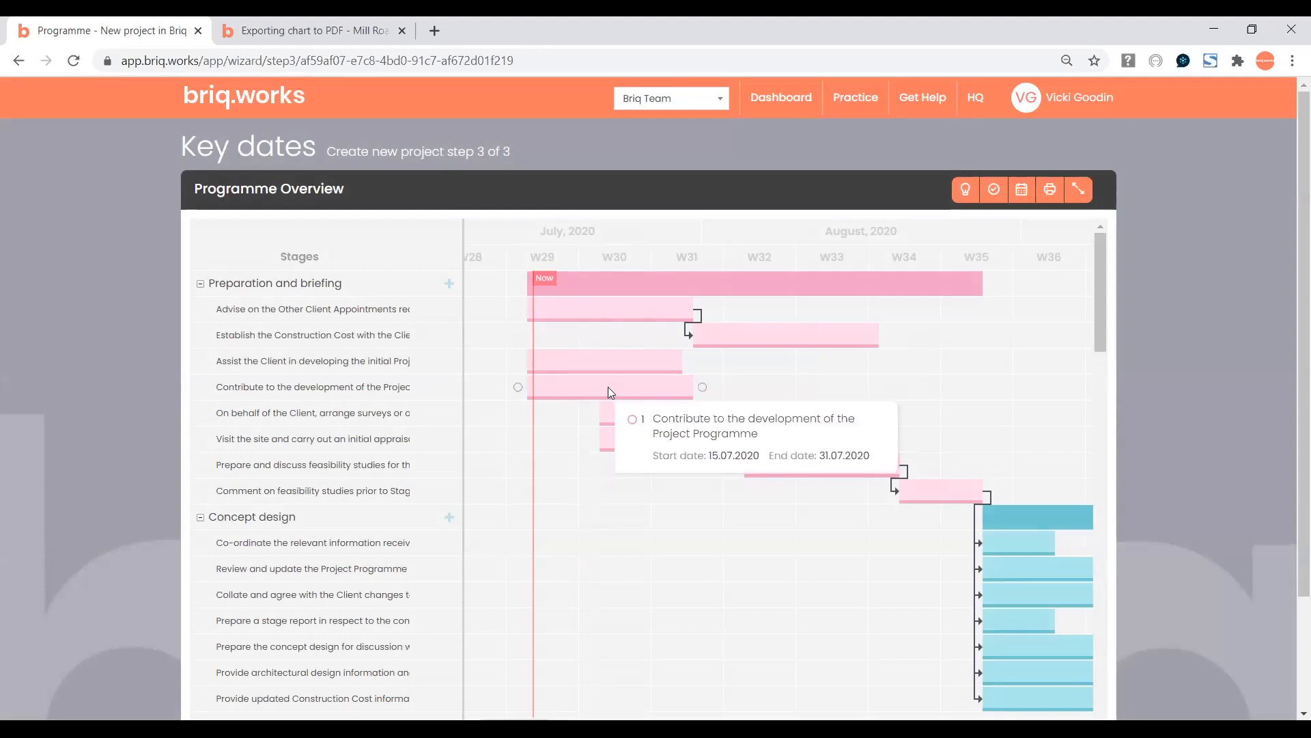
{"action": "double_click", "coordinate": [608, 386]}
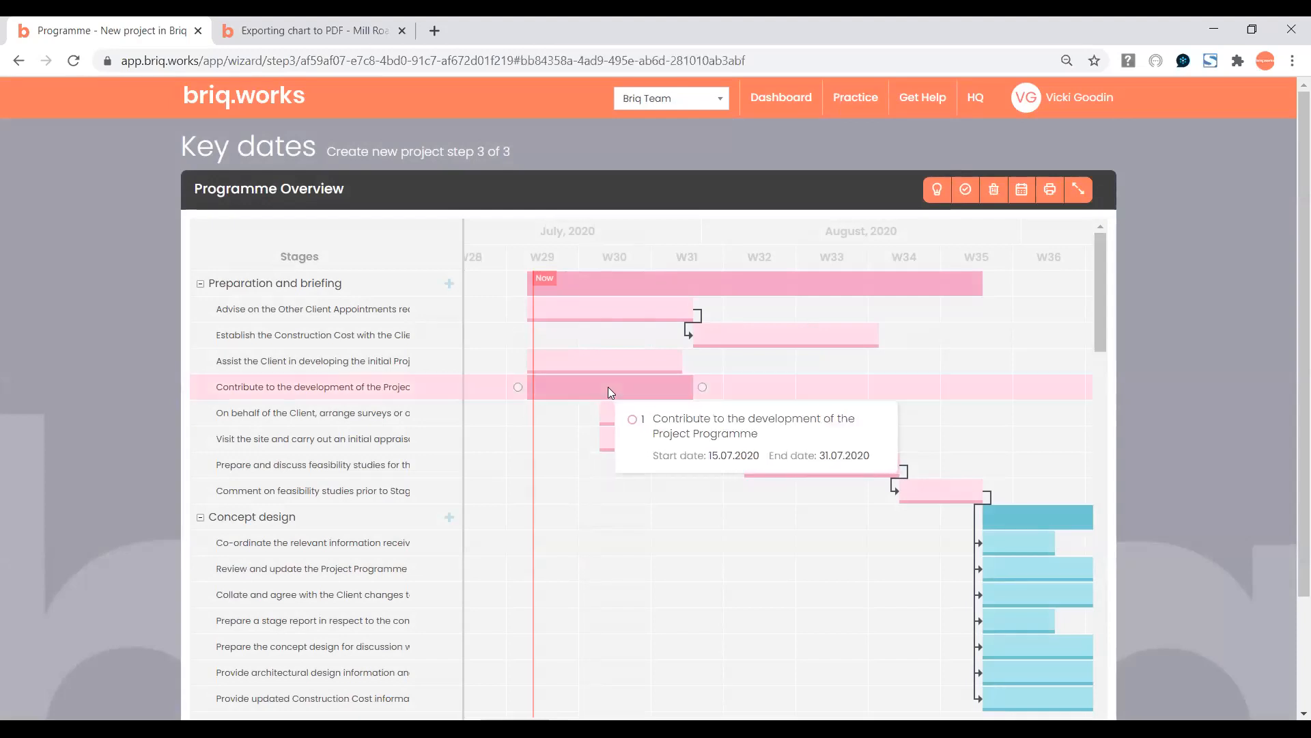
{"action": "left_click", "coordinate": [797, 541]}
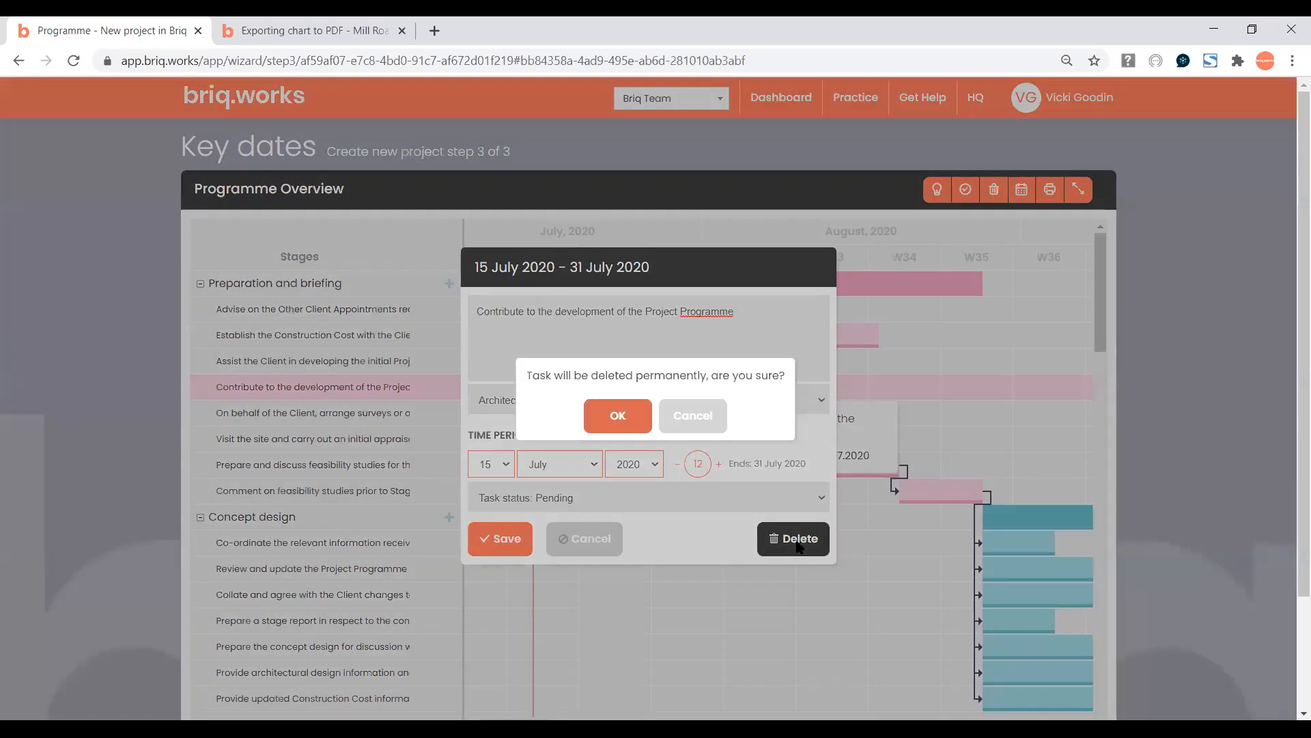
{"action": "left_click", "coordinate": [618, 417]}
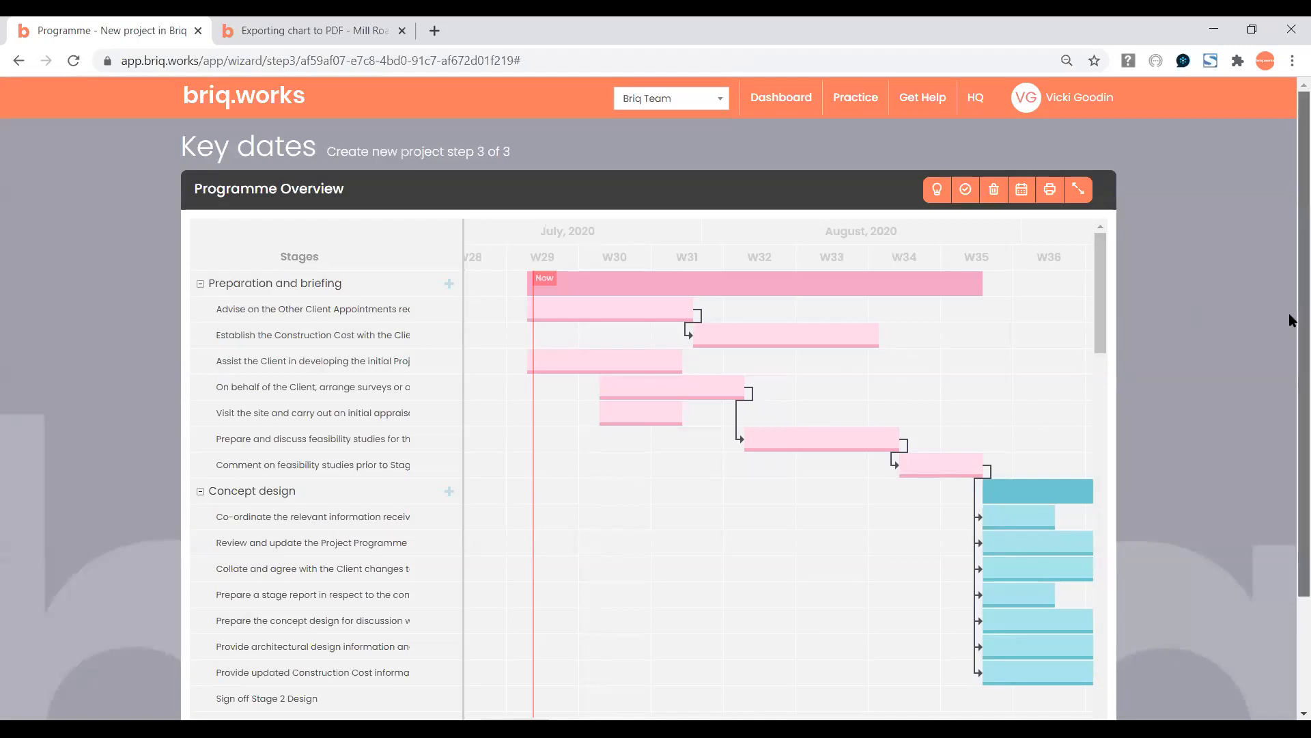
{"action": "left_click_drag", "start_coordinate": [1291, 316], "coordinate": [1290, 396]}
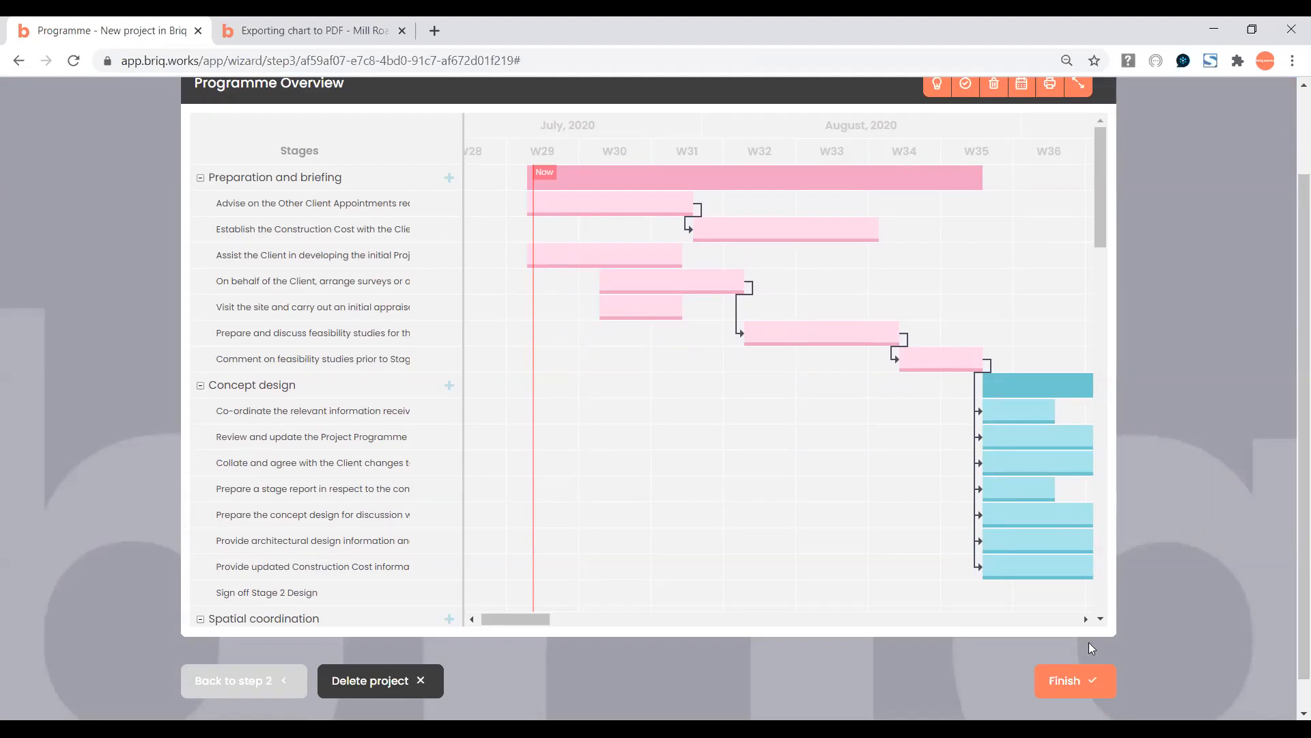
Finish the wizard and check that Test appears among the dashboard's live projects.
{"action": "left_click", "coordinate": [1067, 683]}
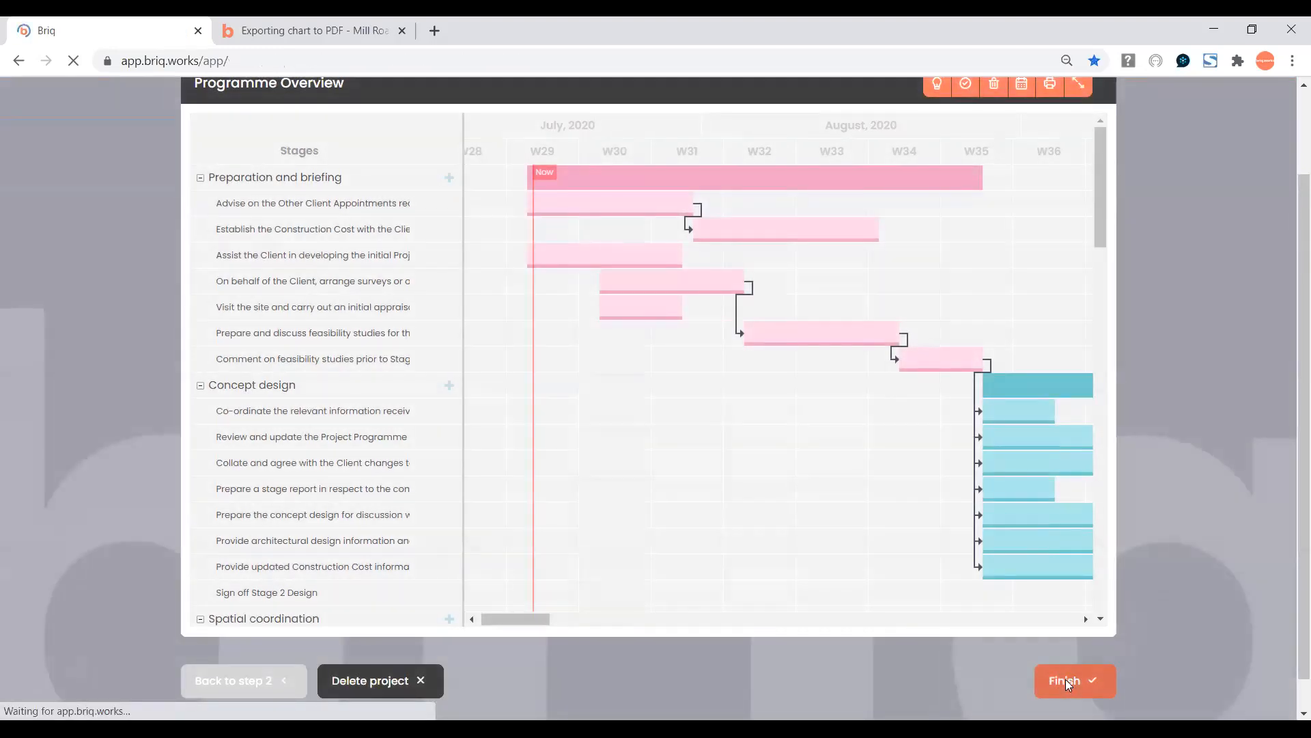
{"action": "scroll", "coordinate": [1291, 375], "scroll_direction": "down", "scroll_amount": 2}
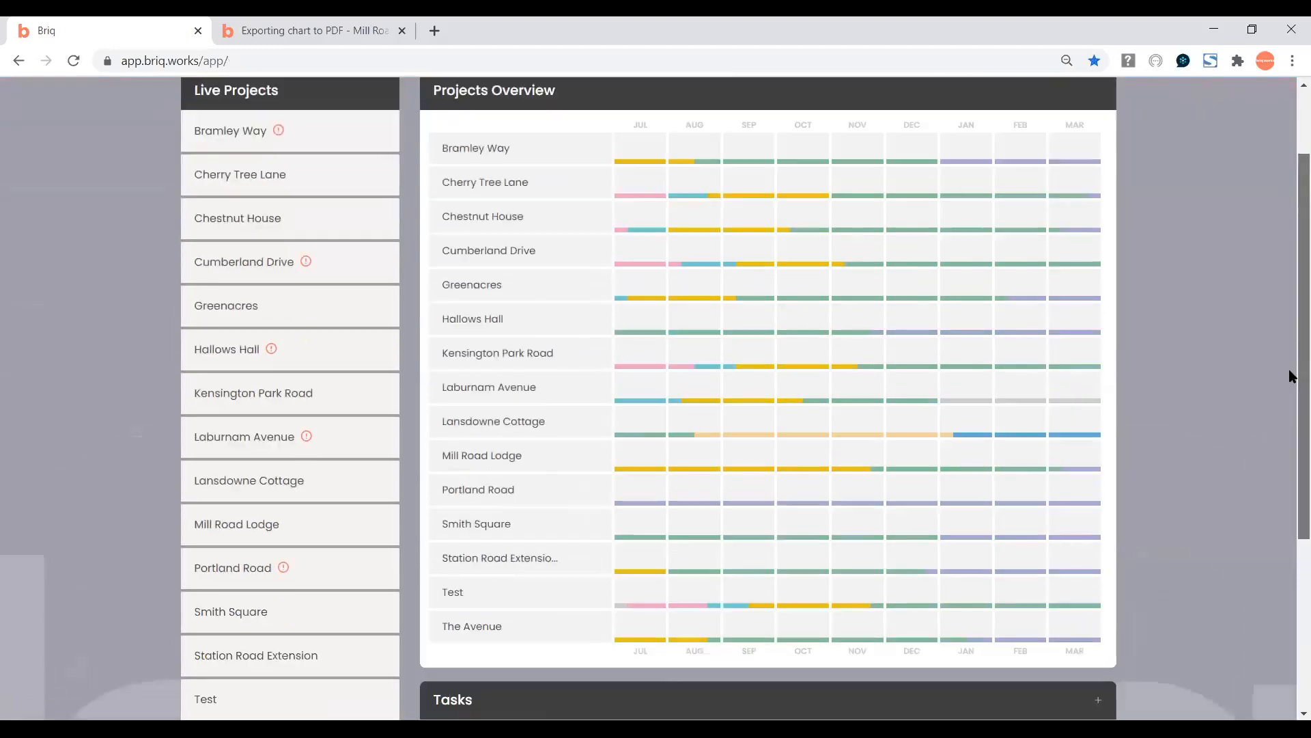
{"action": "scroll", "coordinate": [1291, 375], "scroll_direction": "down", "scroll_amount": 1}
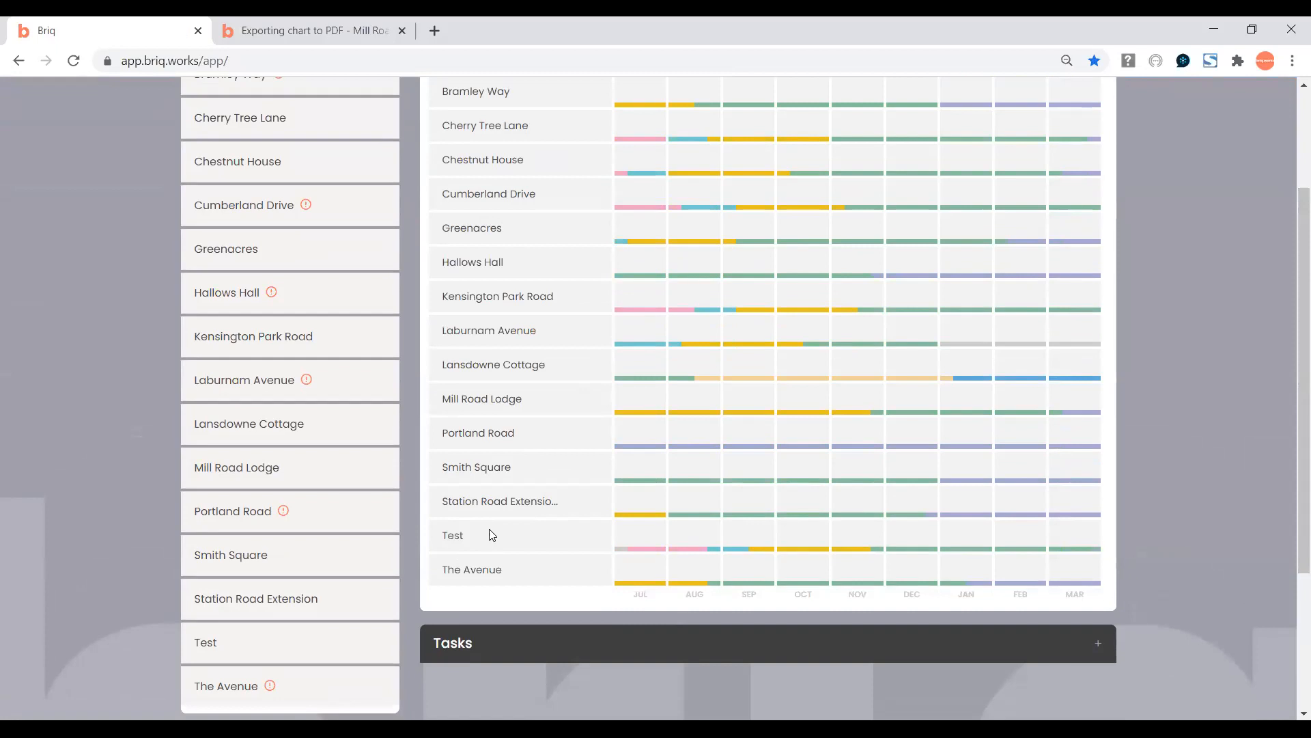
Expand the dashboard Tasks panel and filter it to a single team member's tasks.
{"action": "left_click", "coordinate": [1098, 647]}
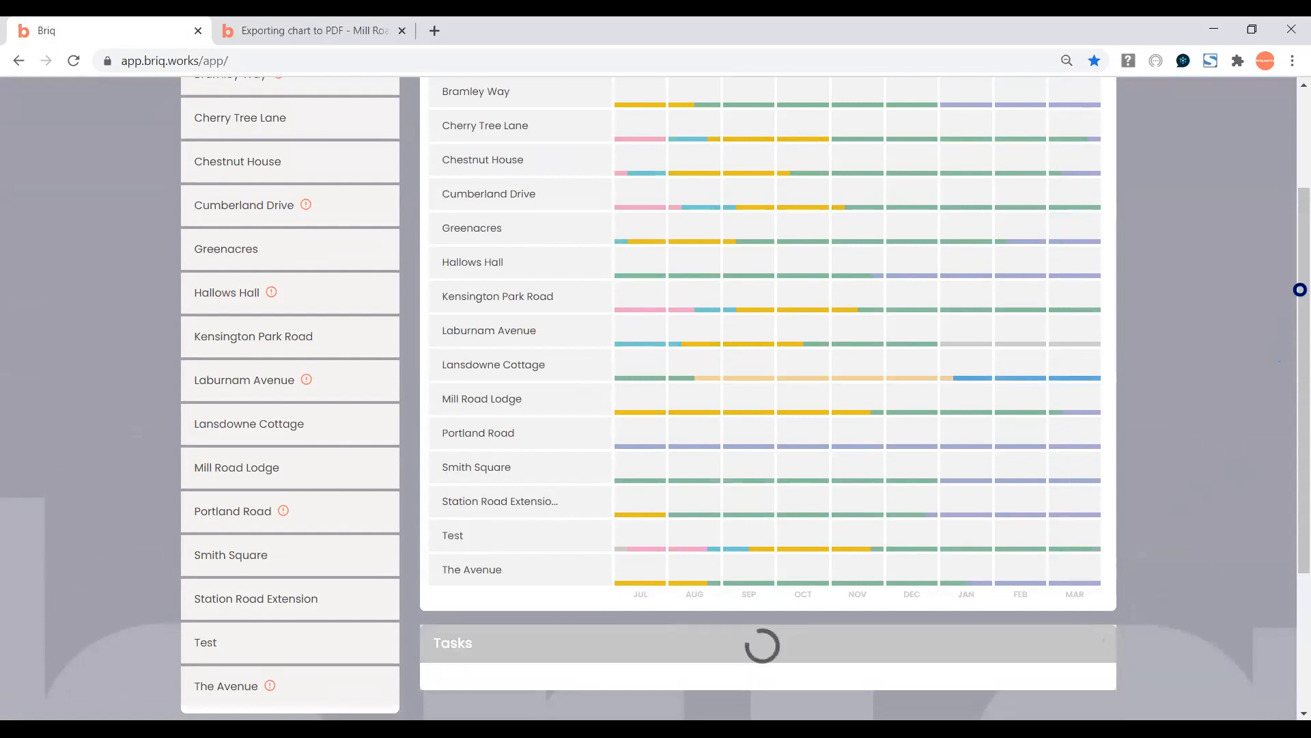
{"action": "left_click_drag", "start_coordinate": [1291, 268], "coordinate": [1293, 377]}
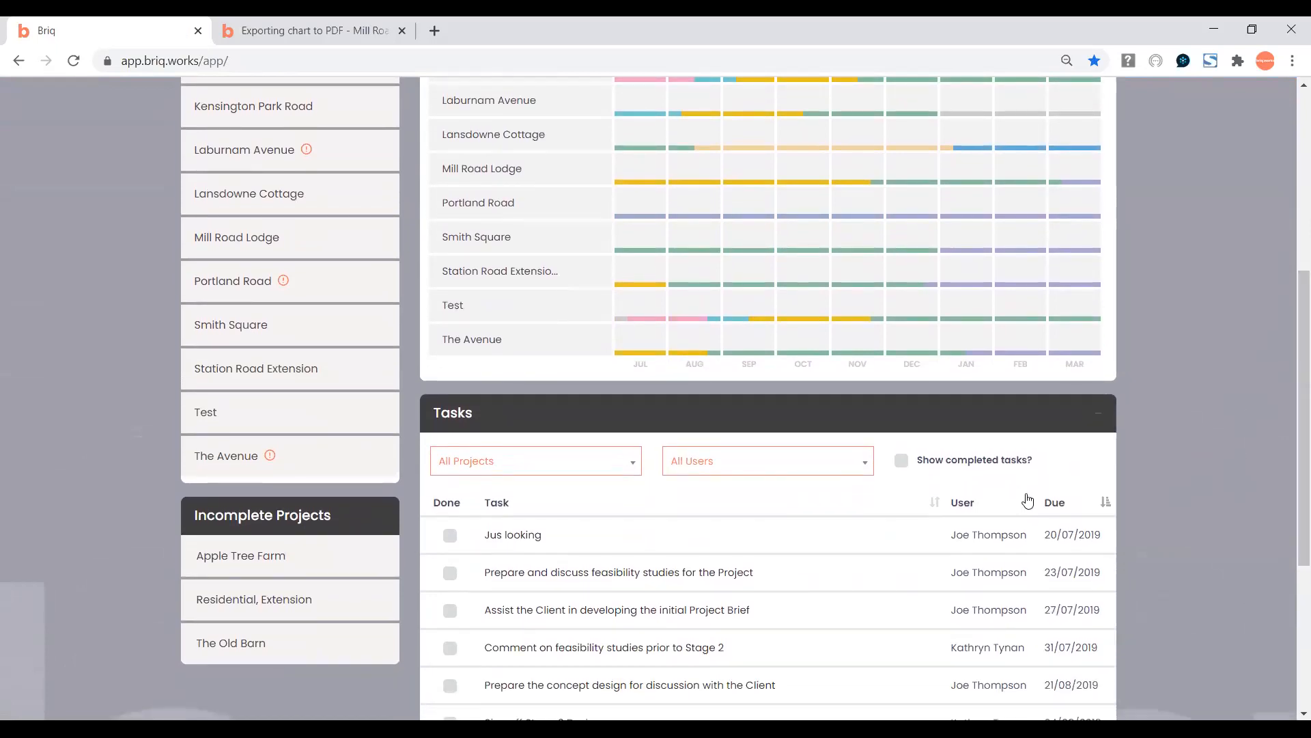
{"action": "left_click", "coordinate": [865, 463]}
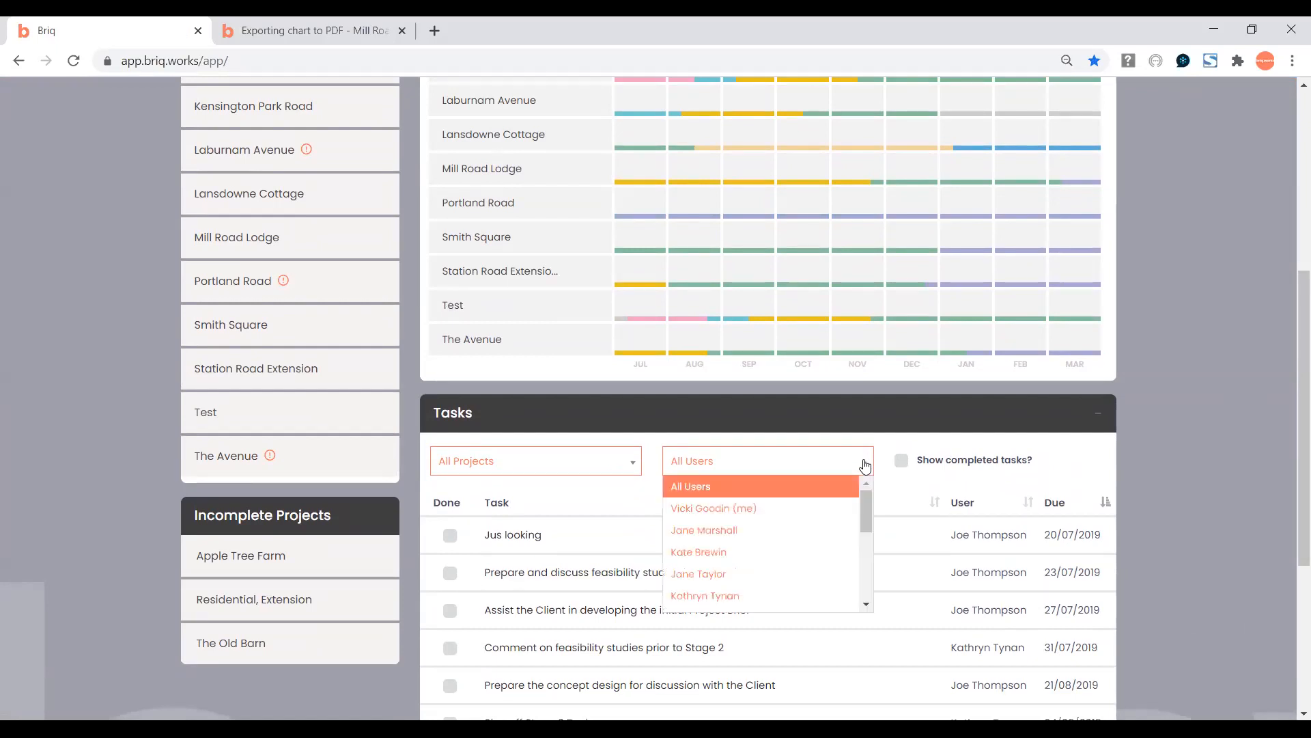
{"action": "left_click", "coordinate": [795, 538]}
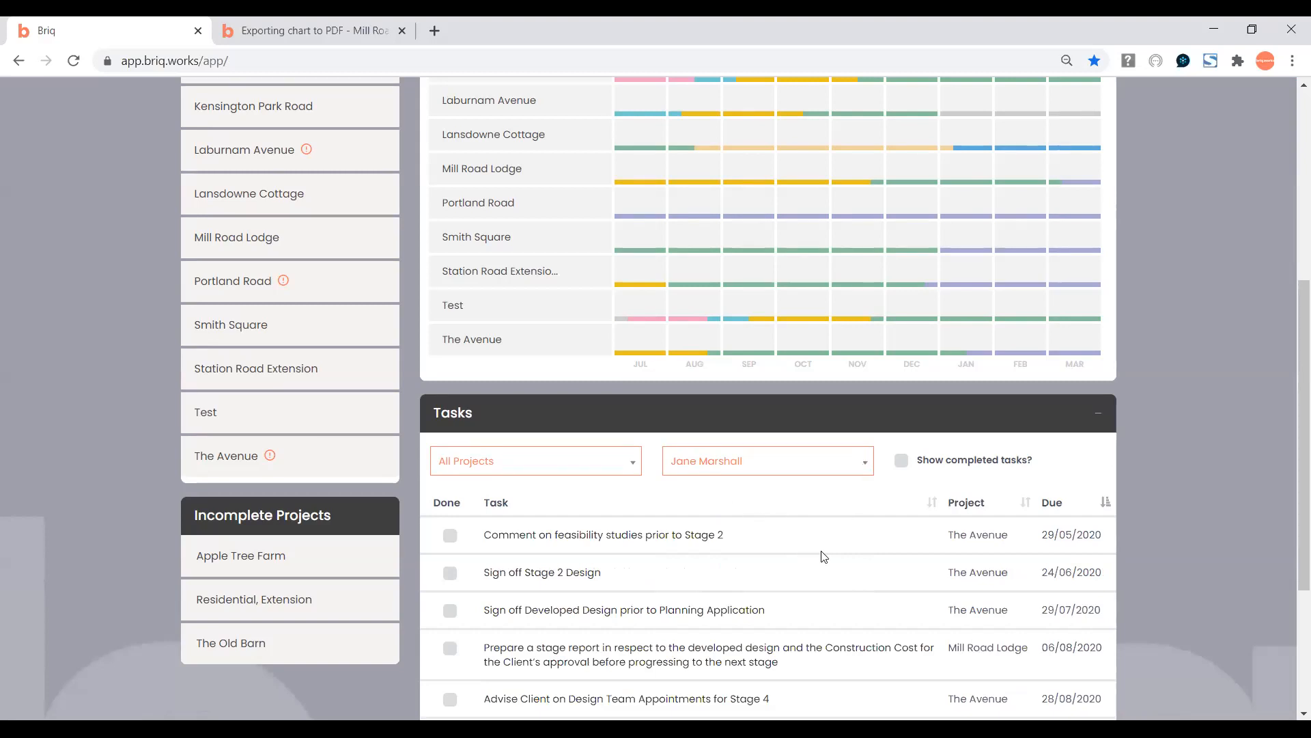
{"action": "left_click_drag", "start_coordinate": [1293, 458], "coordinate": [1289, 233]}
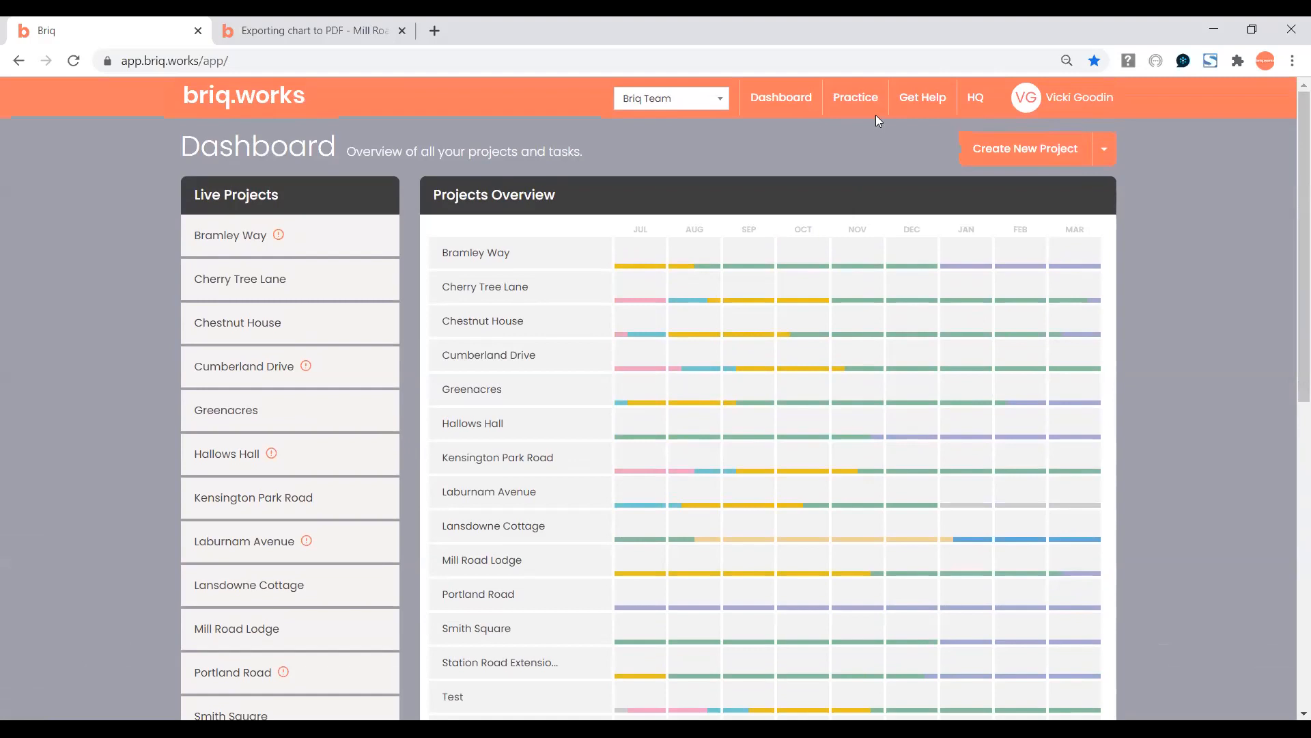
Open the Practice page listing the Briq Team's 27 members.
{"action": "left_click", "coordinate": [841, 106]}
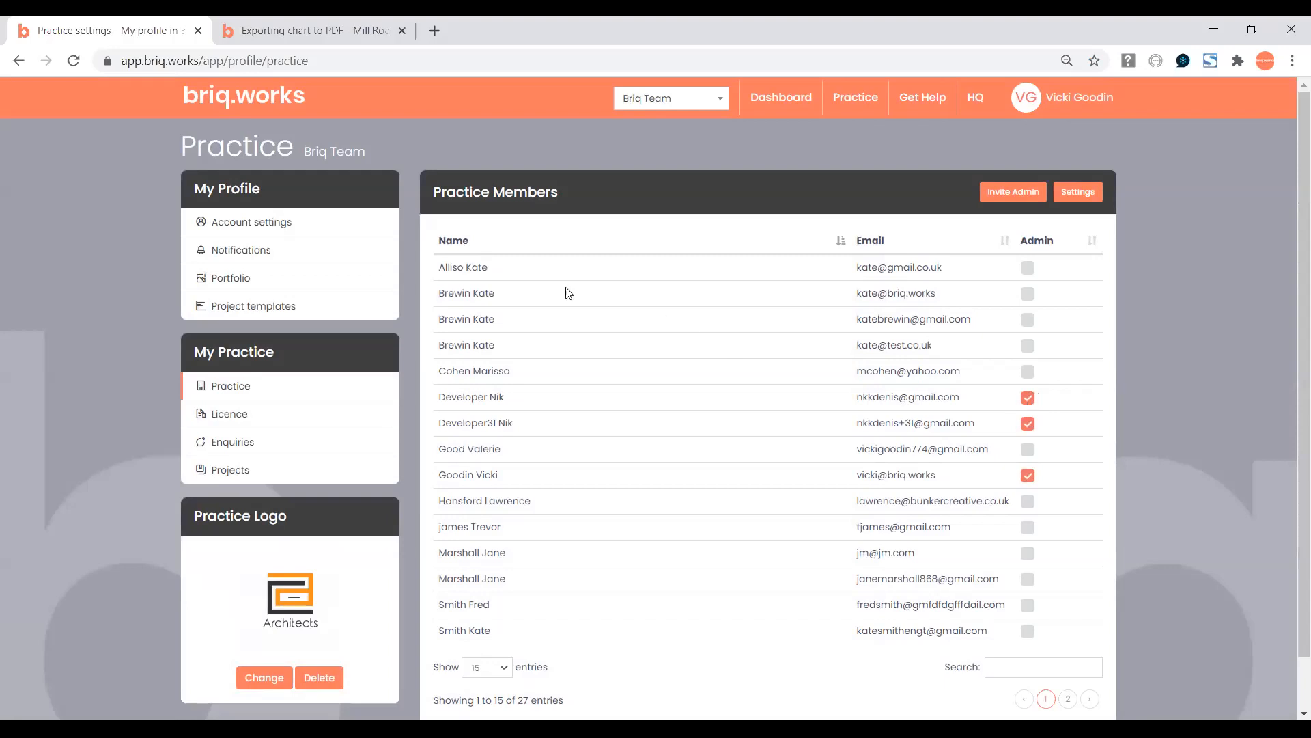
View the profile's email notification settings, then the Project templates list.
{"action": "left_click", "coordinate": [230, 226]}
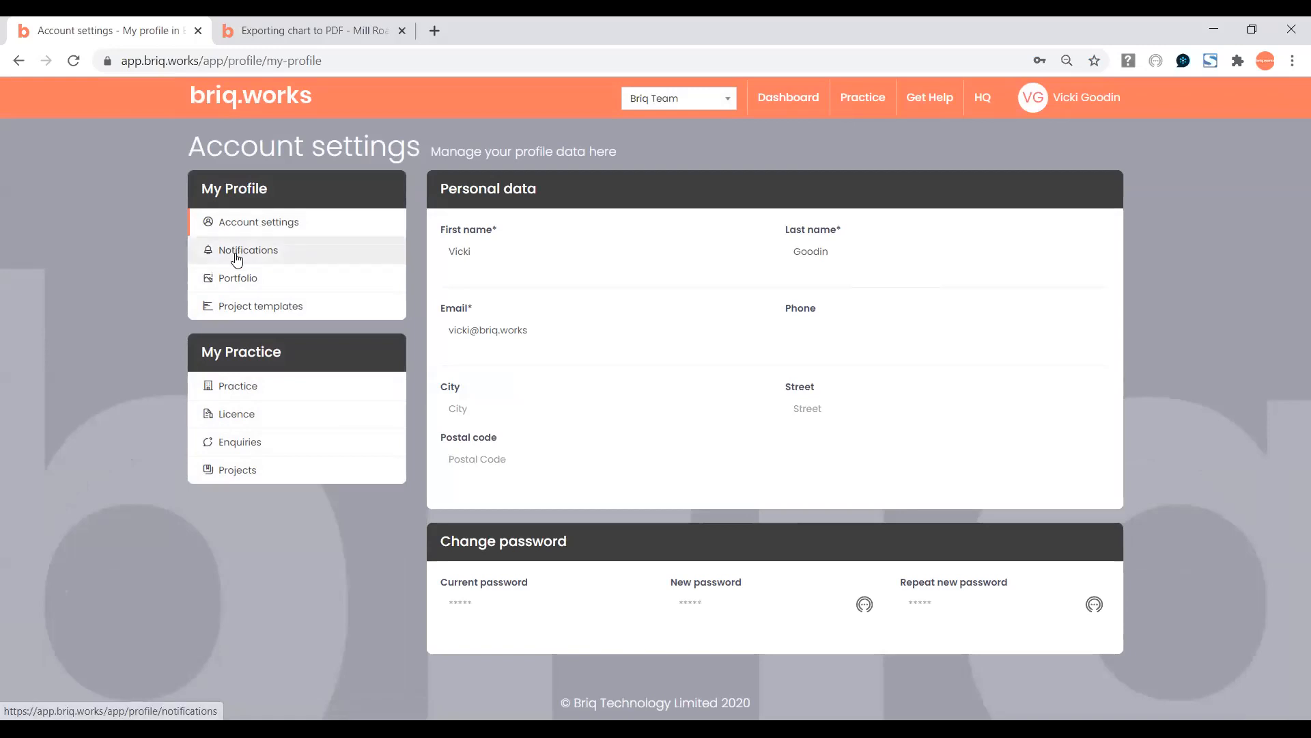
{"action": "left_click", "coordinate": [237, 259]}
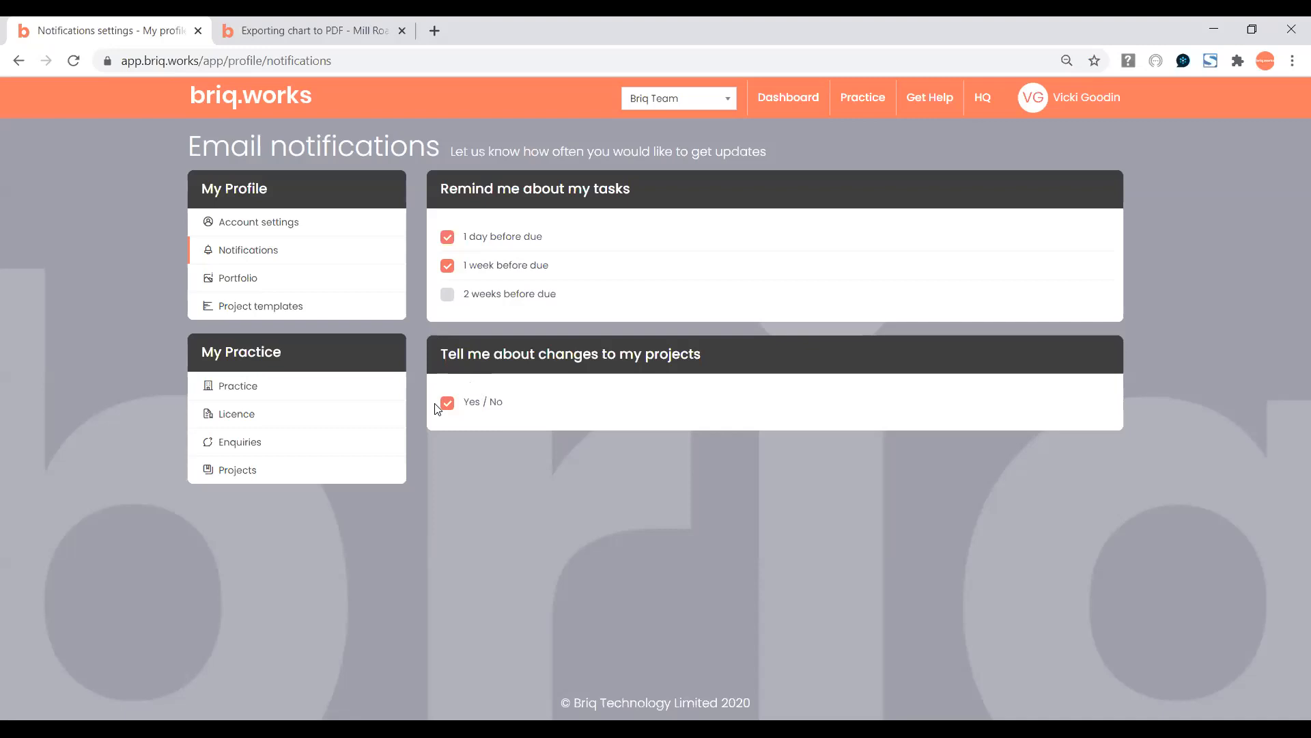
{"action": "left_click", "coordinate": [239, 313]}
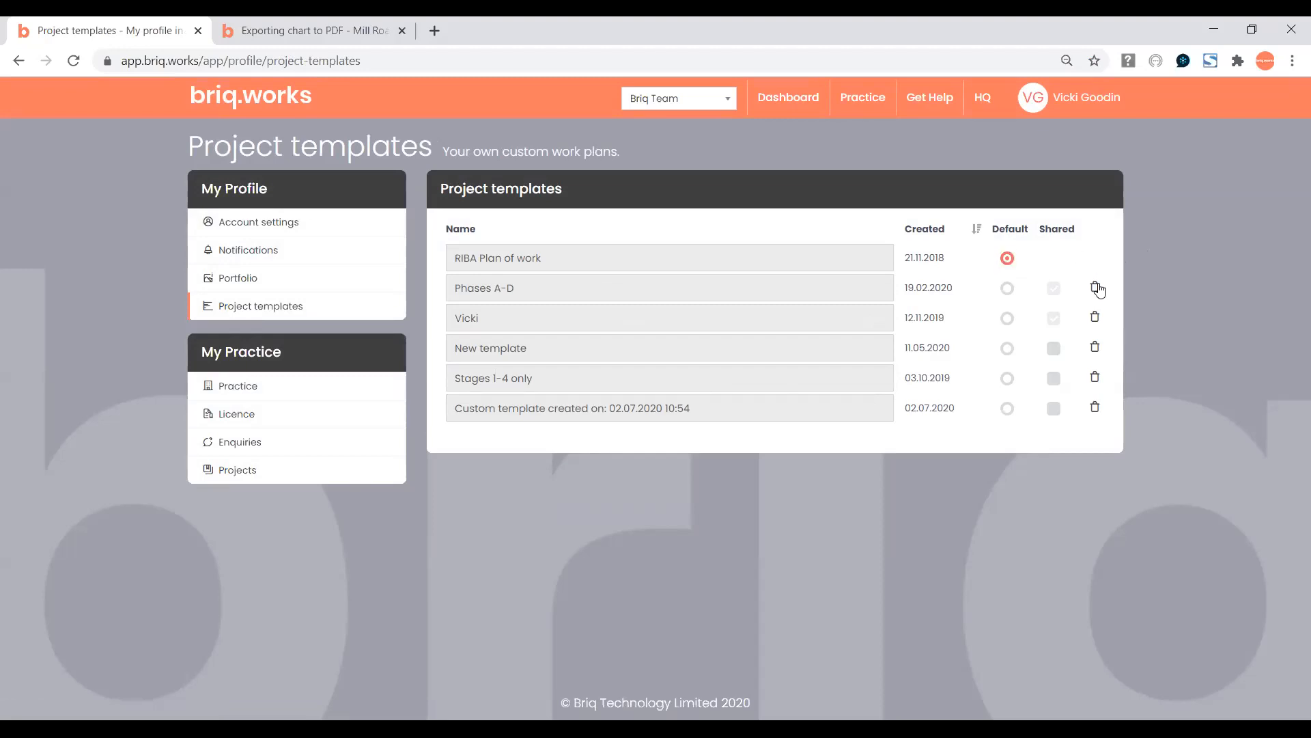
Select the Phases A-D template name, then return to the Practice members list.
{"action": "left_click", "coordinate": [831, 291]}
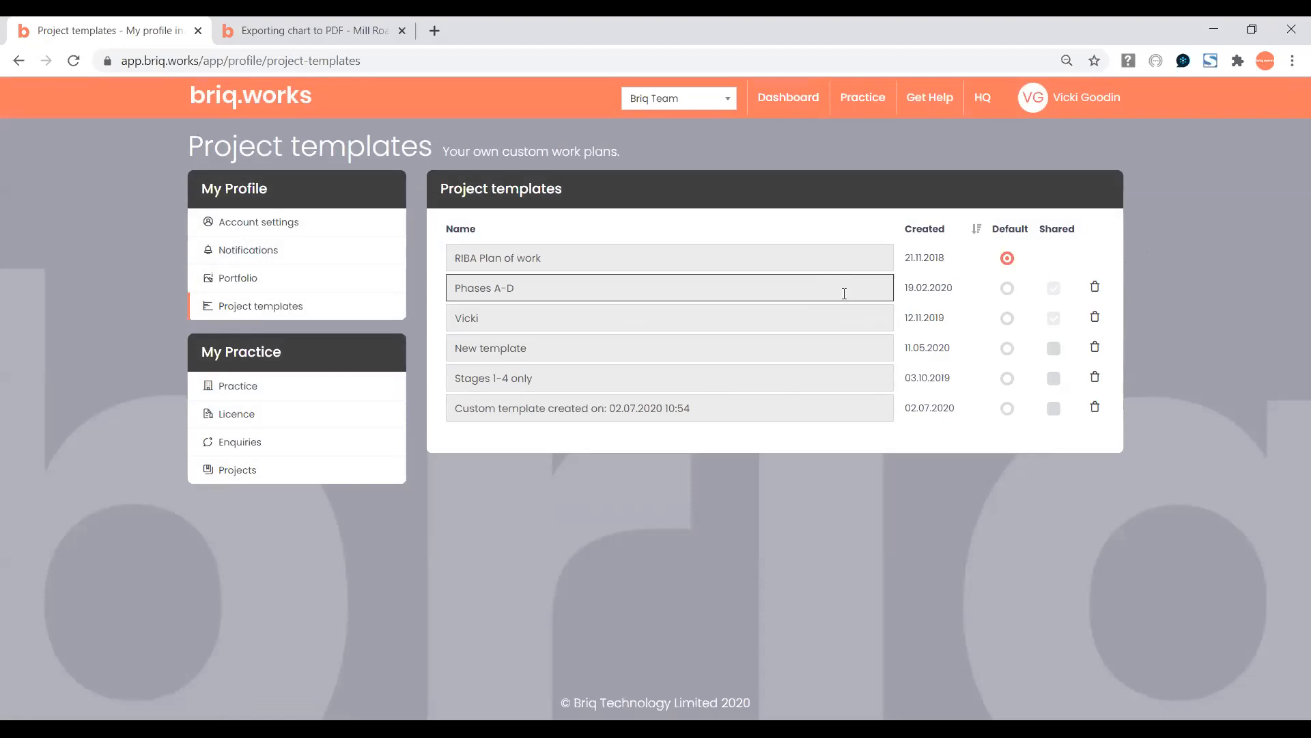
{"action": "left_click", "coordinate": [239, 389]}
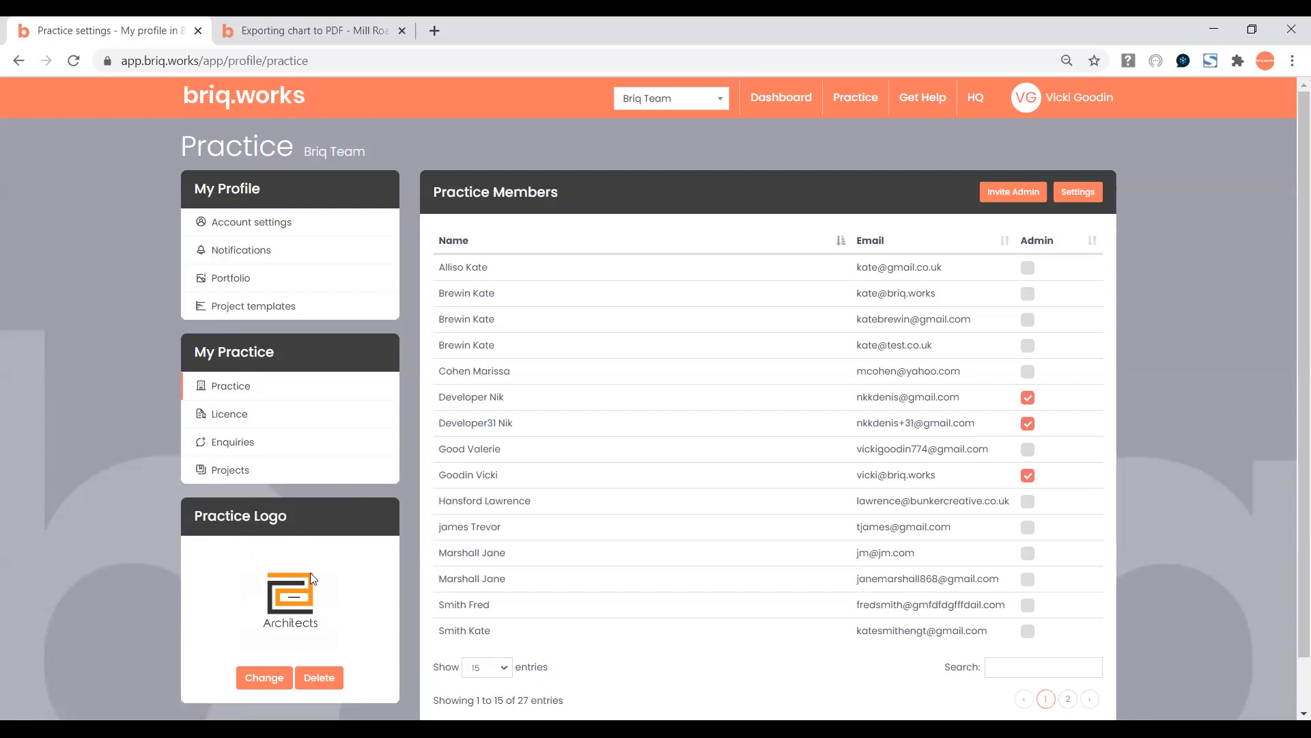
Browse current and archived projects, then open the client Enquiries list.
{"action": "left_click", "coordinate": [239, 472]}
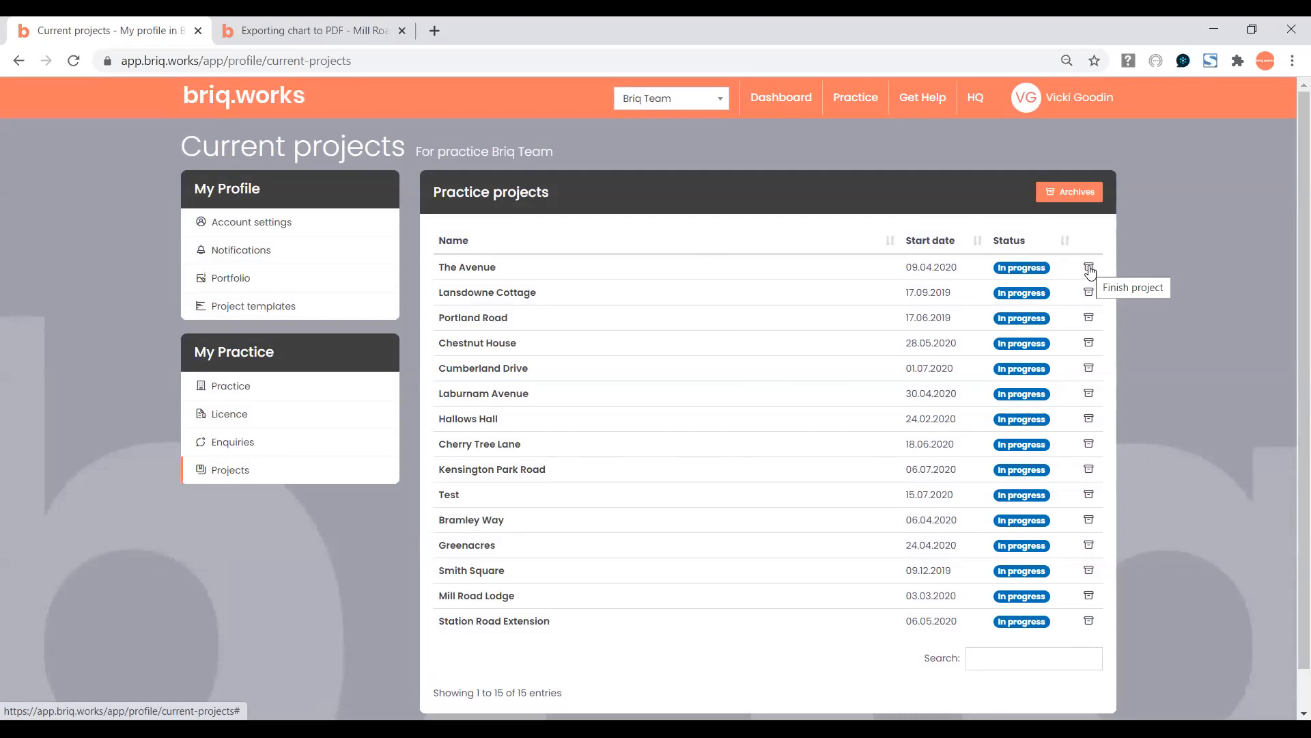
{"action": "left_click", "coordinate": [1069, 193]}
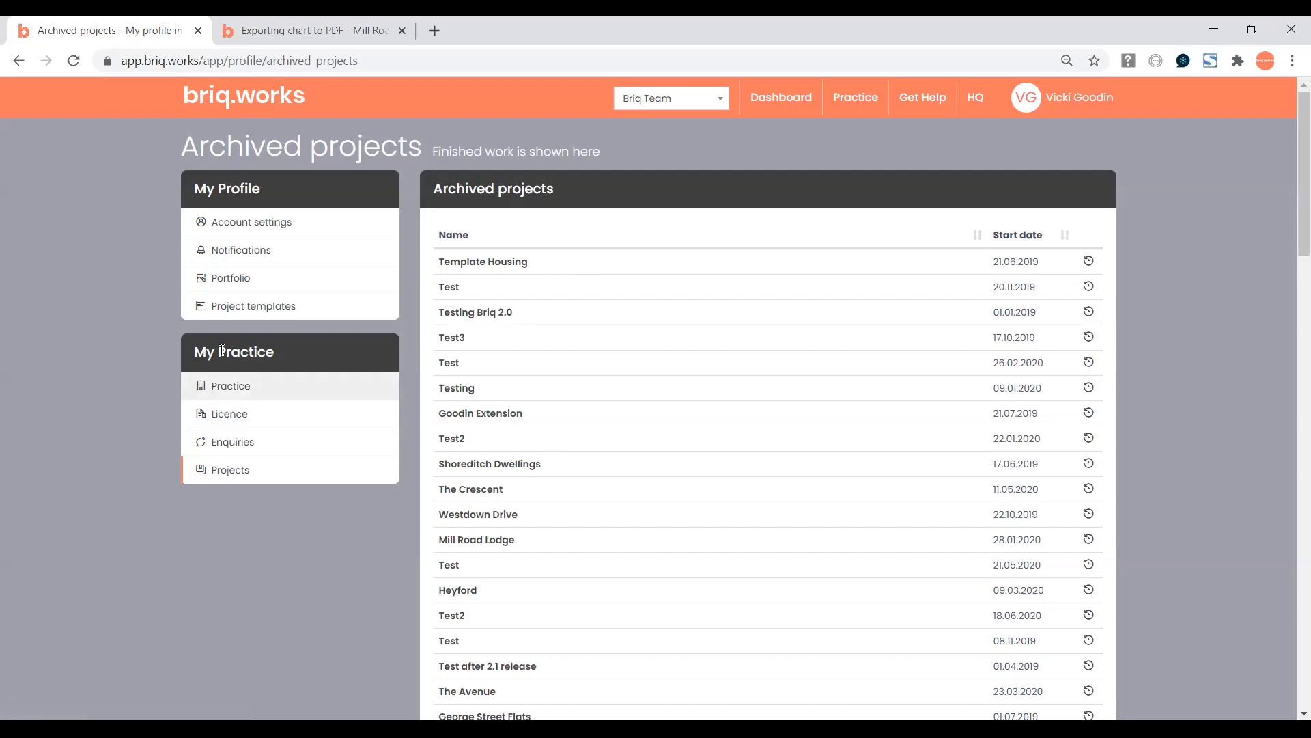
{"action": "left_click", "coordinate": [234, 474]}
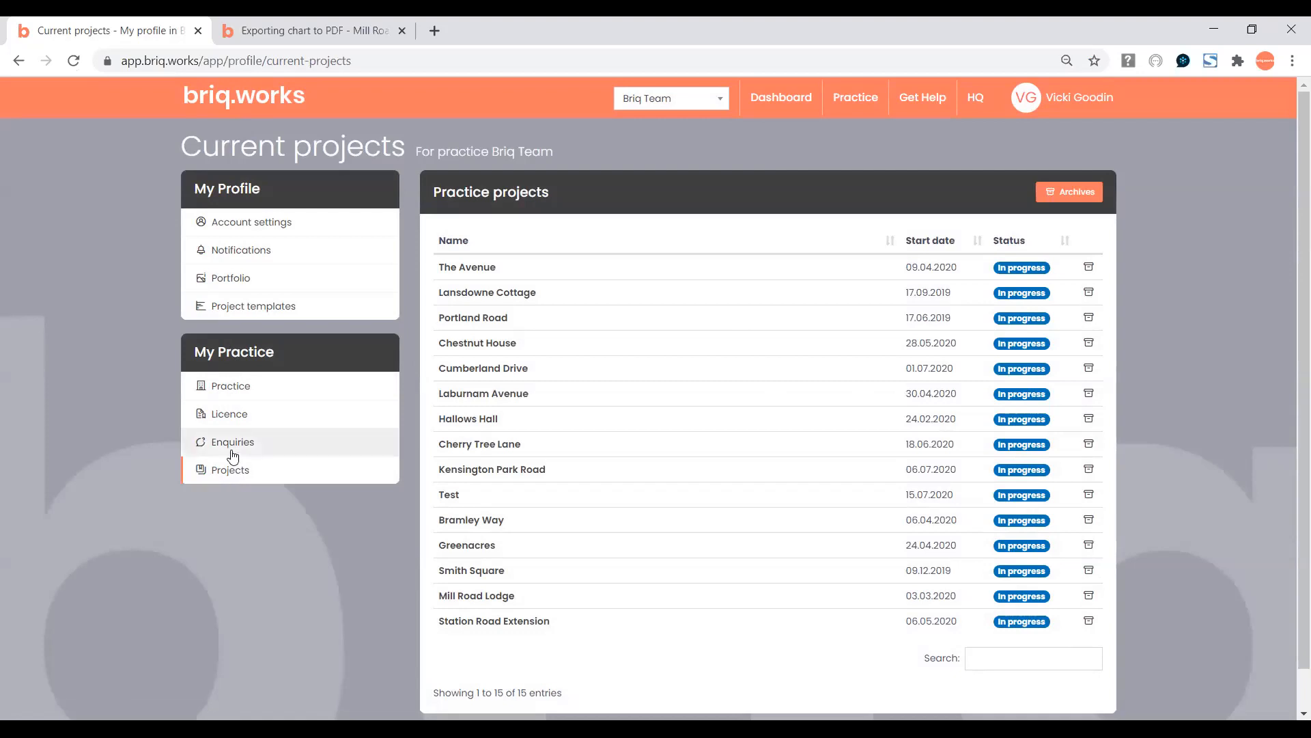
{"action": "left_click", "coordinate": [228, 448]}
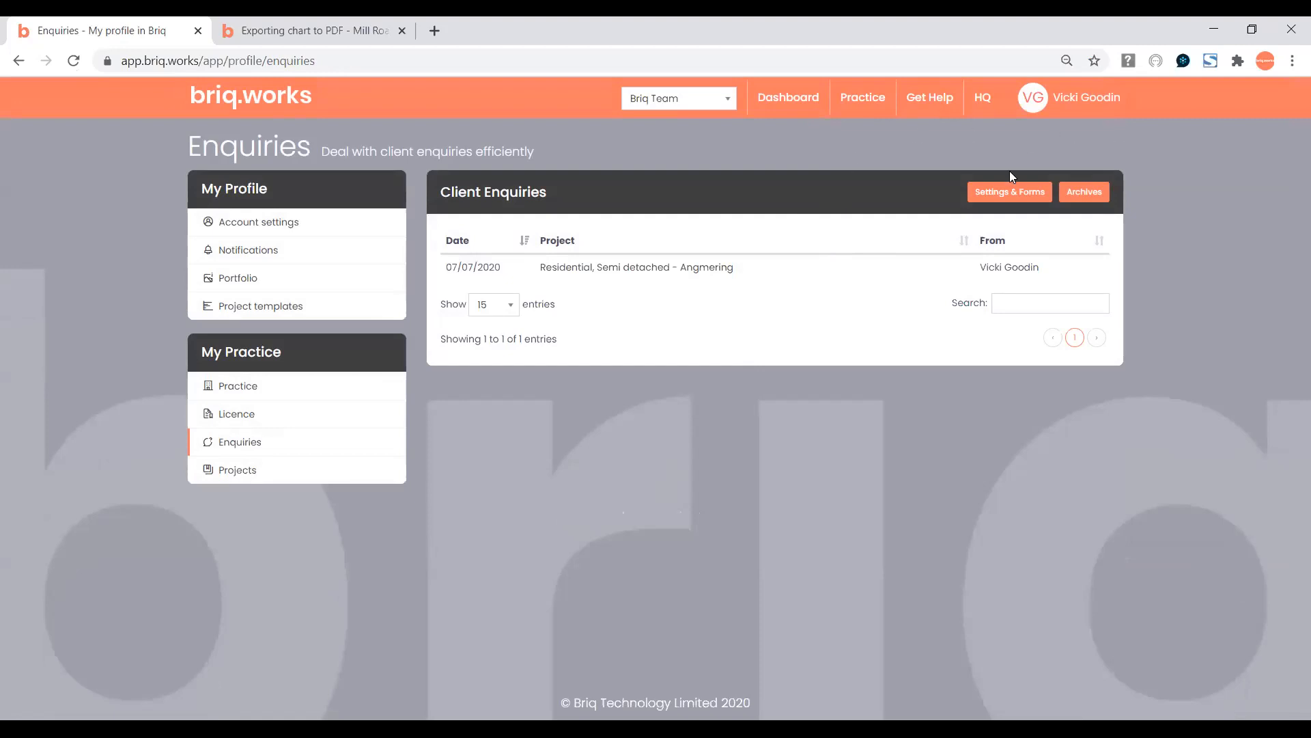
Review the New Enquiry Questionnaire form without briq.works branding in a new tab, then return to Client Enquiries.
{"action": "left_click", "coordinate": [1008, 194]}
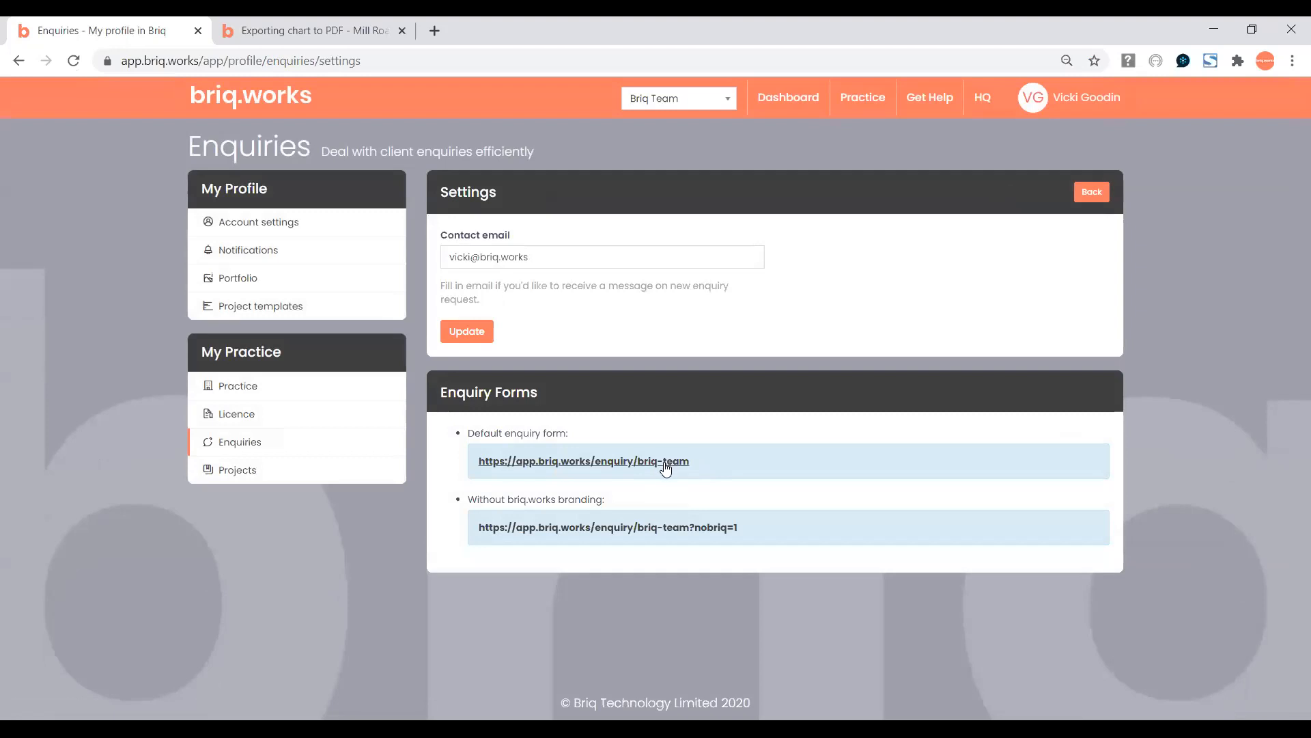
{"action": "left_click", "coordinate": [683, 529]}
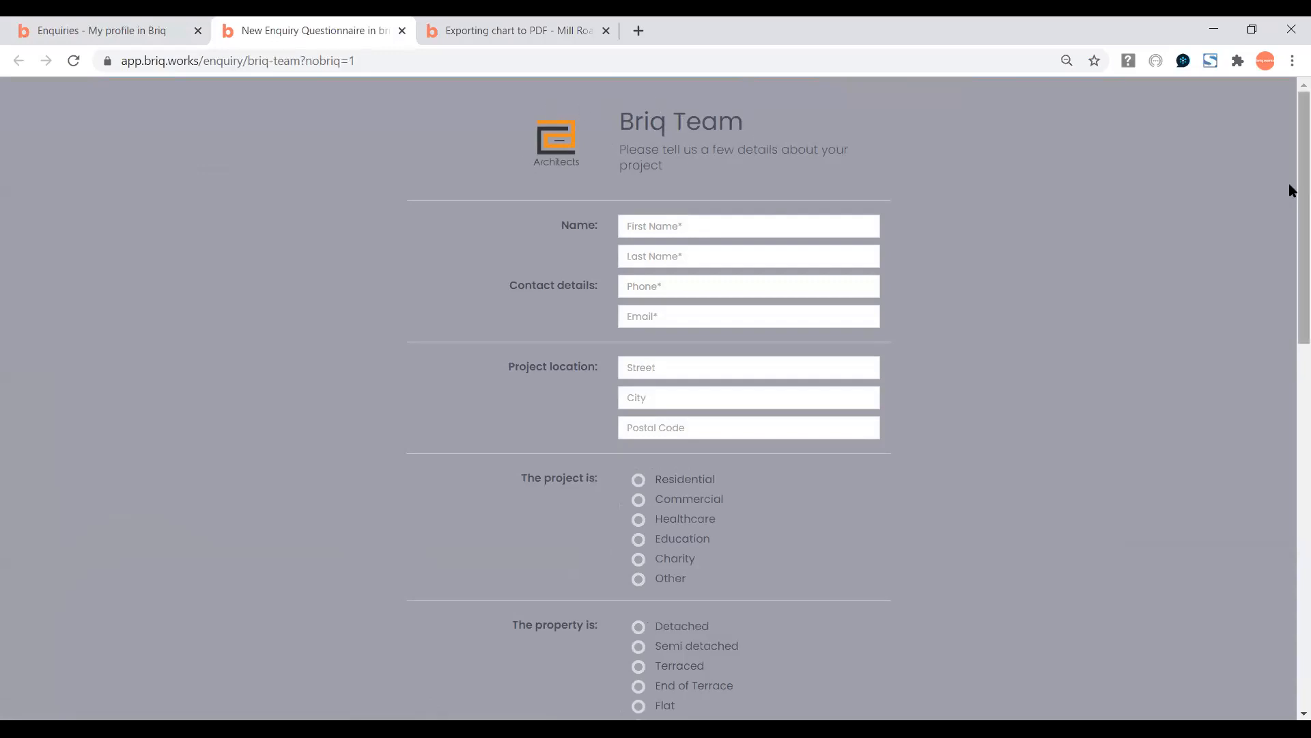
{"action": "scroll", "coordinate": [1266, 273], "scroll_direction": "down", "scroll_amount": 4}
{"action": "scroll", "coordinate": [1272, 300], "scroll_direction": "down", "scroll_amount": 6}
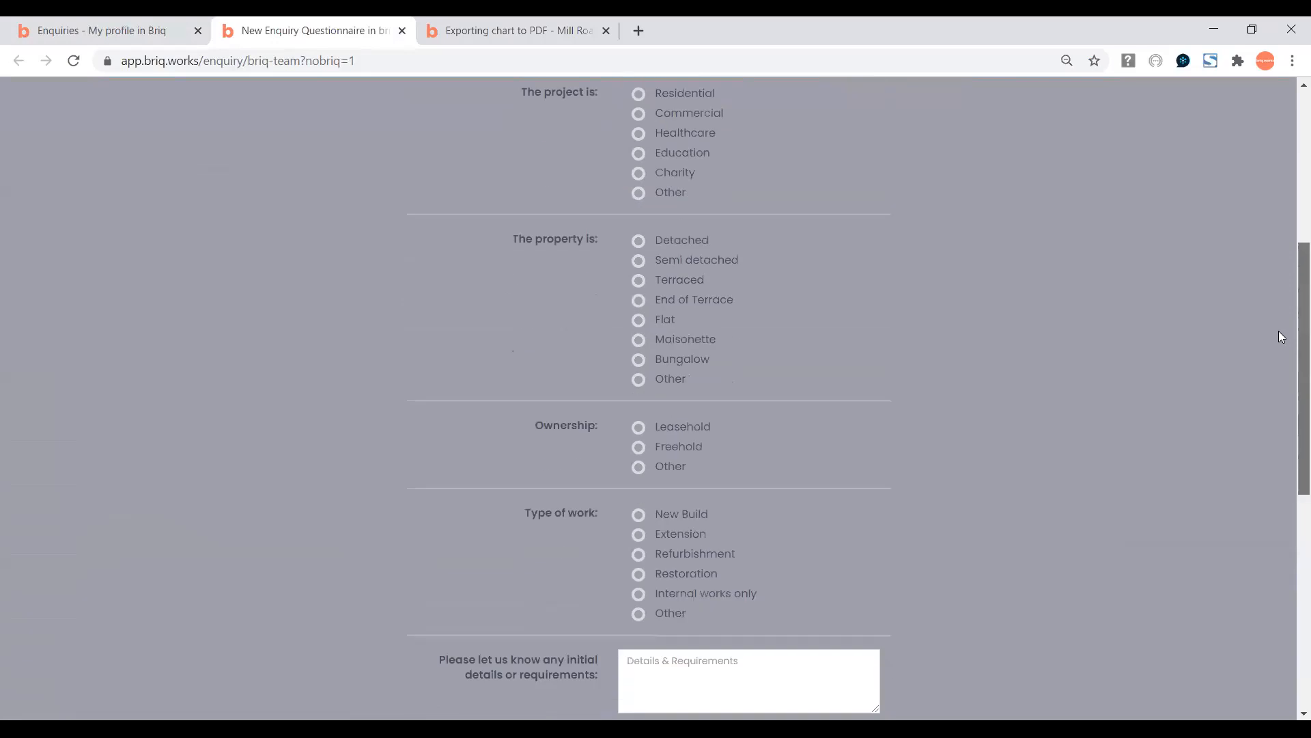
{"action": "left_click_drag", "start_coordinate": [1291, 468], "coordinate": [1291, 161]}
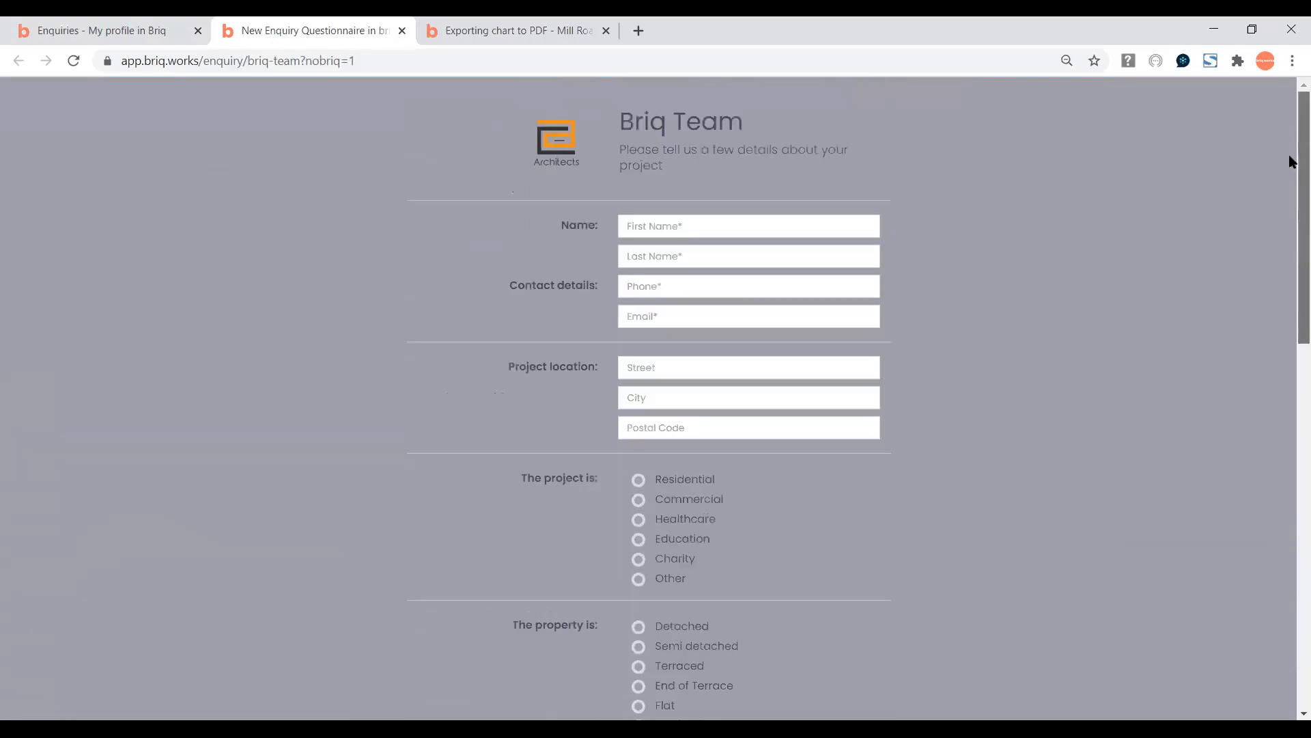
{"action": "left_click", "coordinate": [120, 34]}
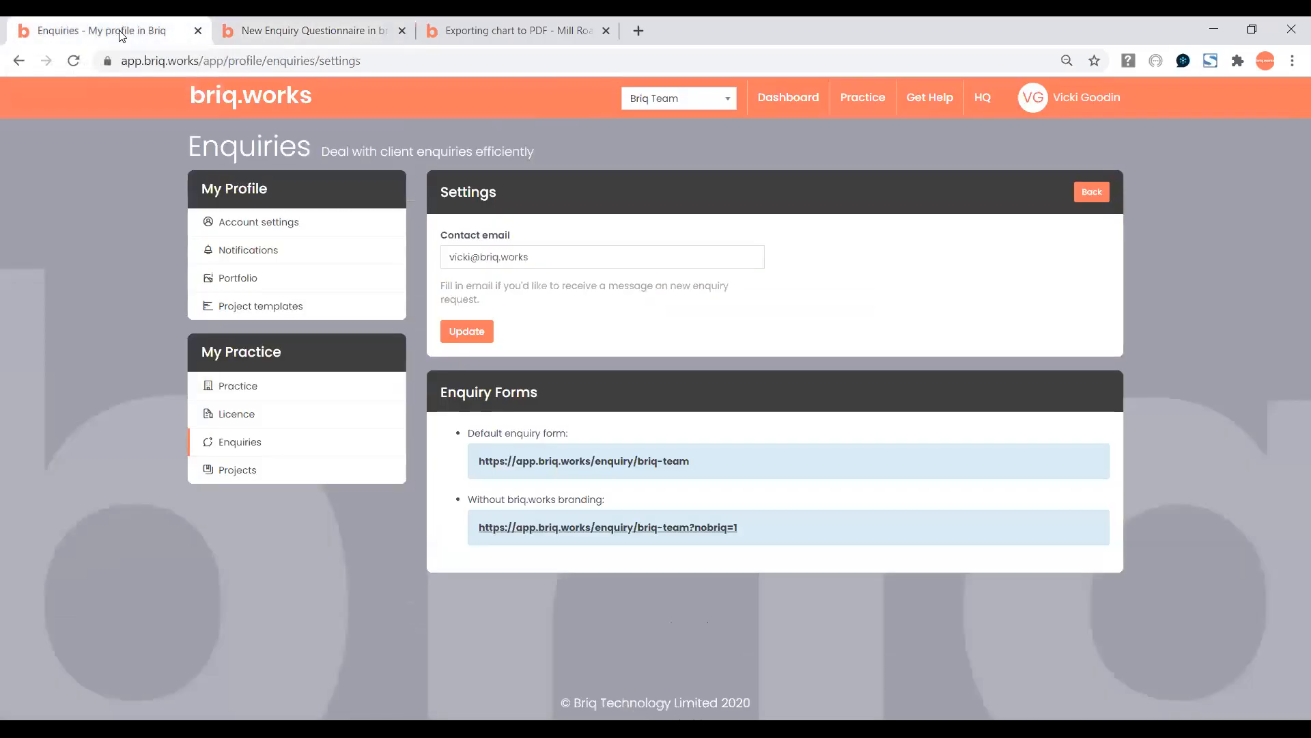
{"action": "left_click", "coordinate": [231, 448]}
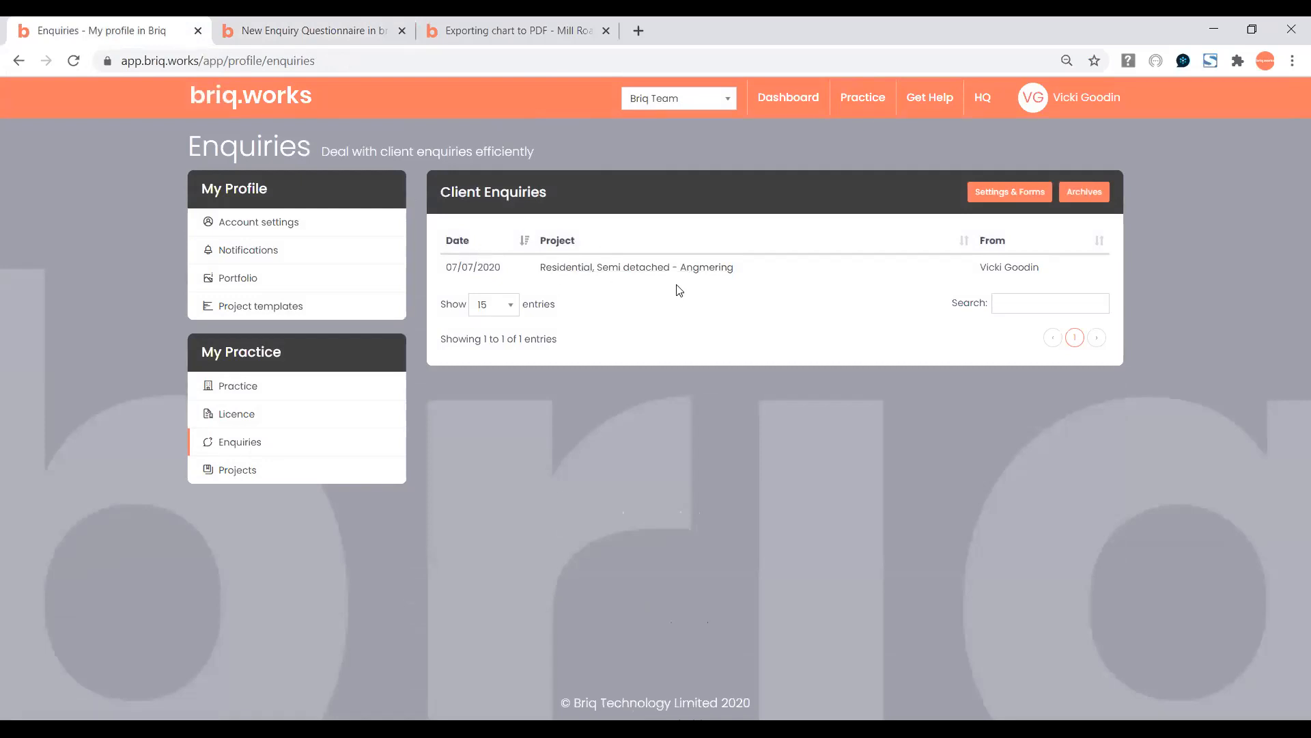
Read through the full Enquiry details of 'Residential, Semi detached - Angmering'.
{"action": "left_click", "coordinate": [616, 268]}
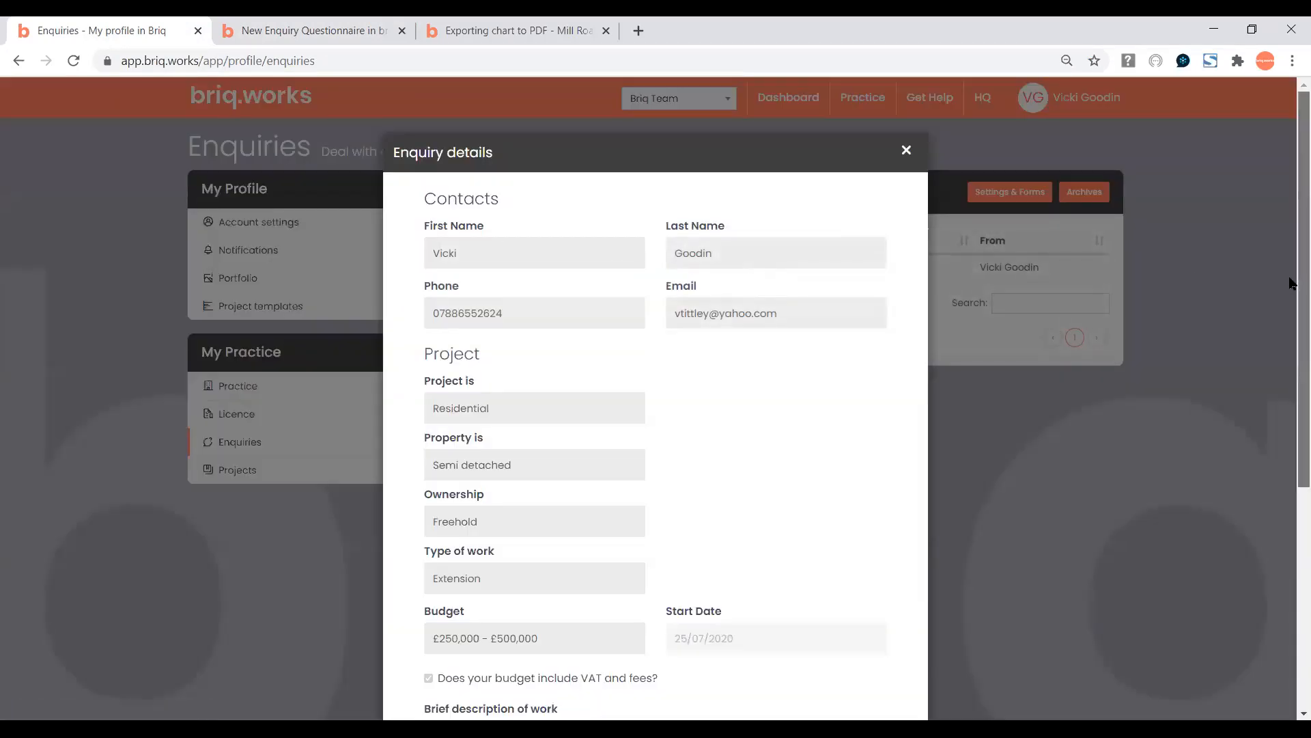
{"action": "scroll", "coordinate": [1291, 287], "scroll_direction": "down", "scroll_amount": 3}
{"action": "scroll", "coordinate": [1291, 335], "scroll_direction": "down", "scroll_amount": 5}
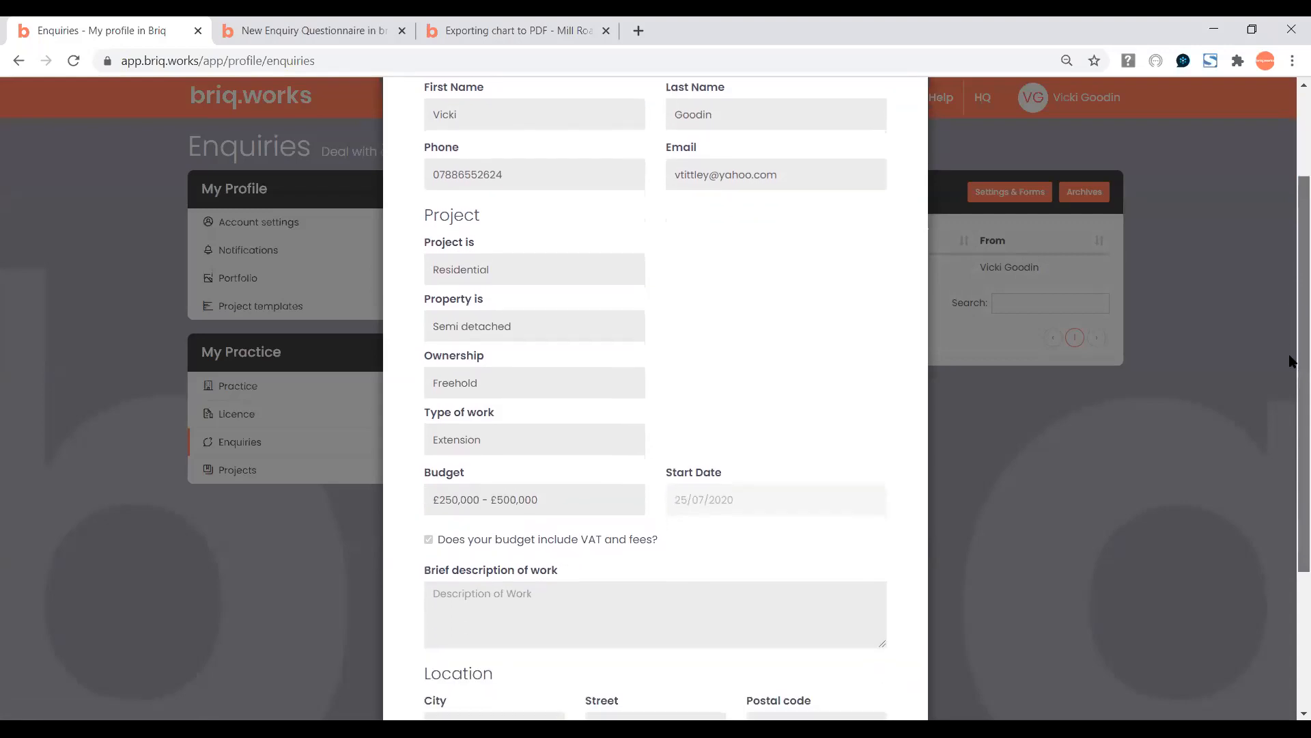
{"action": "scroll", "coordinate": [1292, 451], "scroll_direction": "down", "scroll_amount": 2}
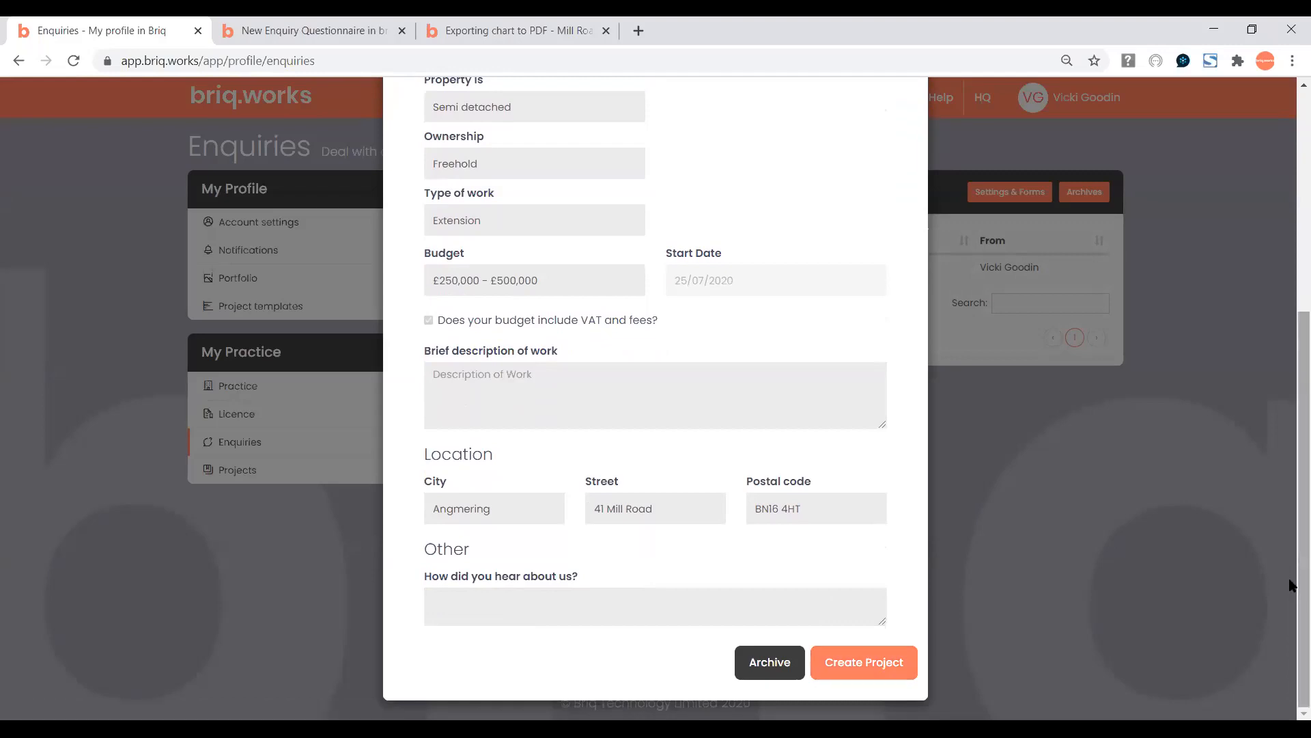
{"action": "left_click_drag", "start_coordinate": [1291, 584], "coordinate": [1292, 350]}
Close the Angmering enquiry details and review the live projects on the Dashboard.
{"action": "left_click", "coordinate": [905, 152]}
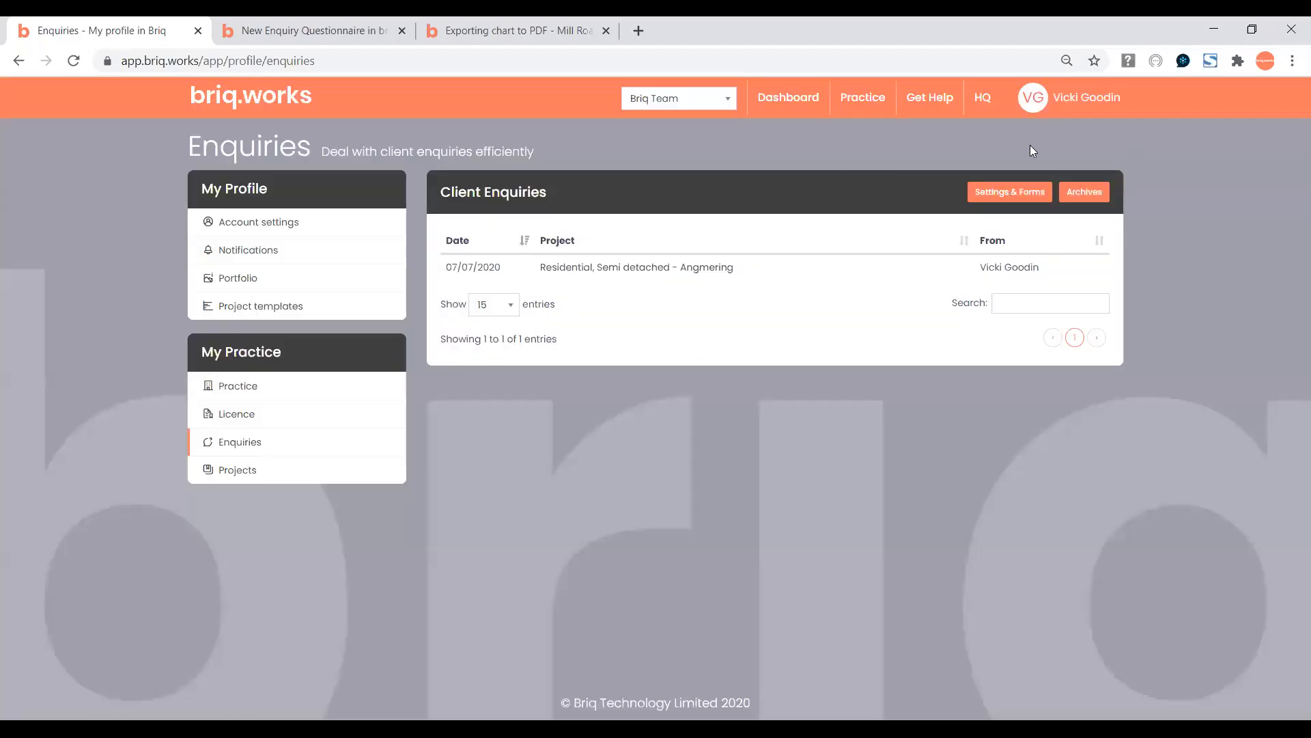
{"action": "left_click", "coordinate": [776, 102]}
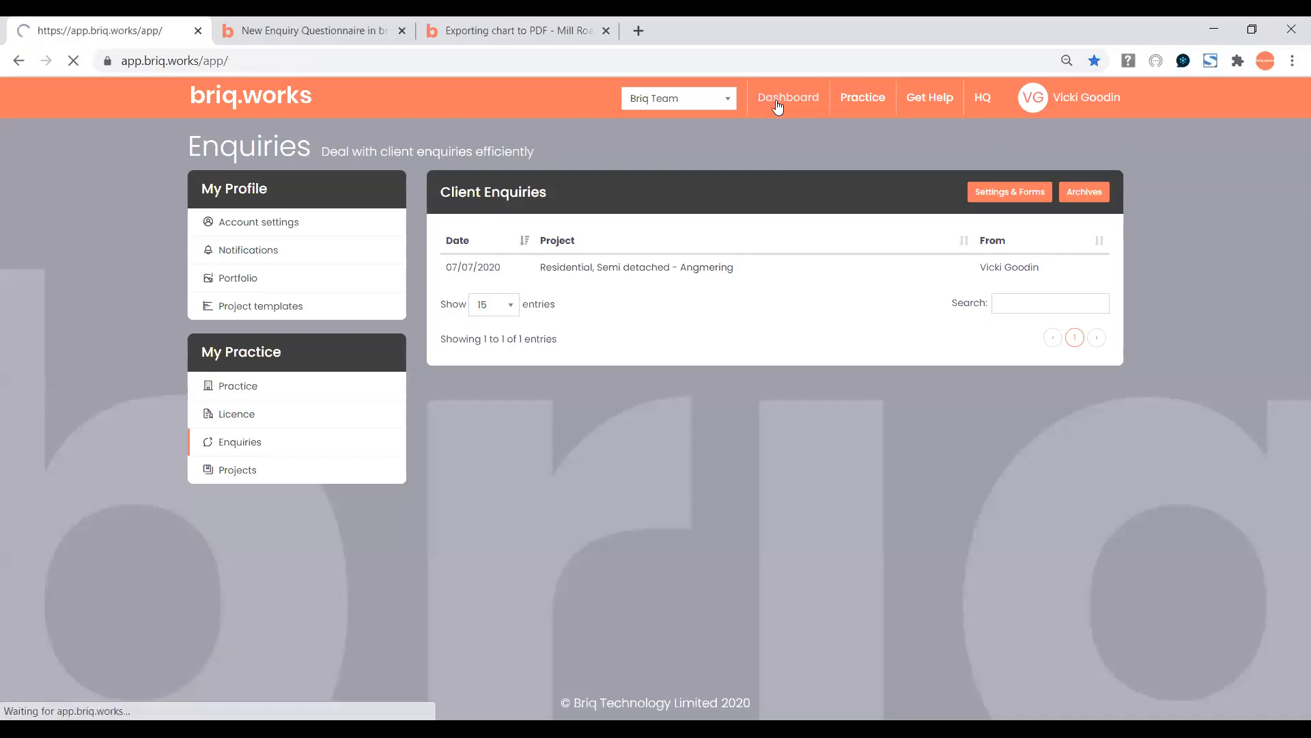
{"action": "left_click_drag", "start_coordinate": [1291, 185], "coordinate": [1291, 232]}
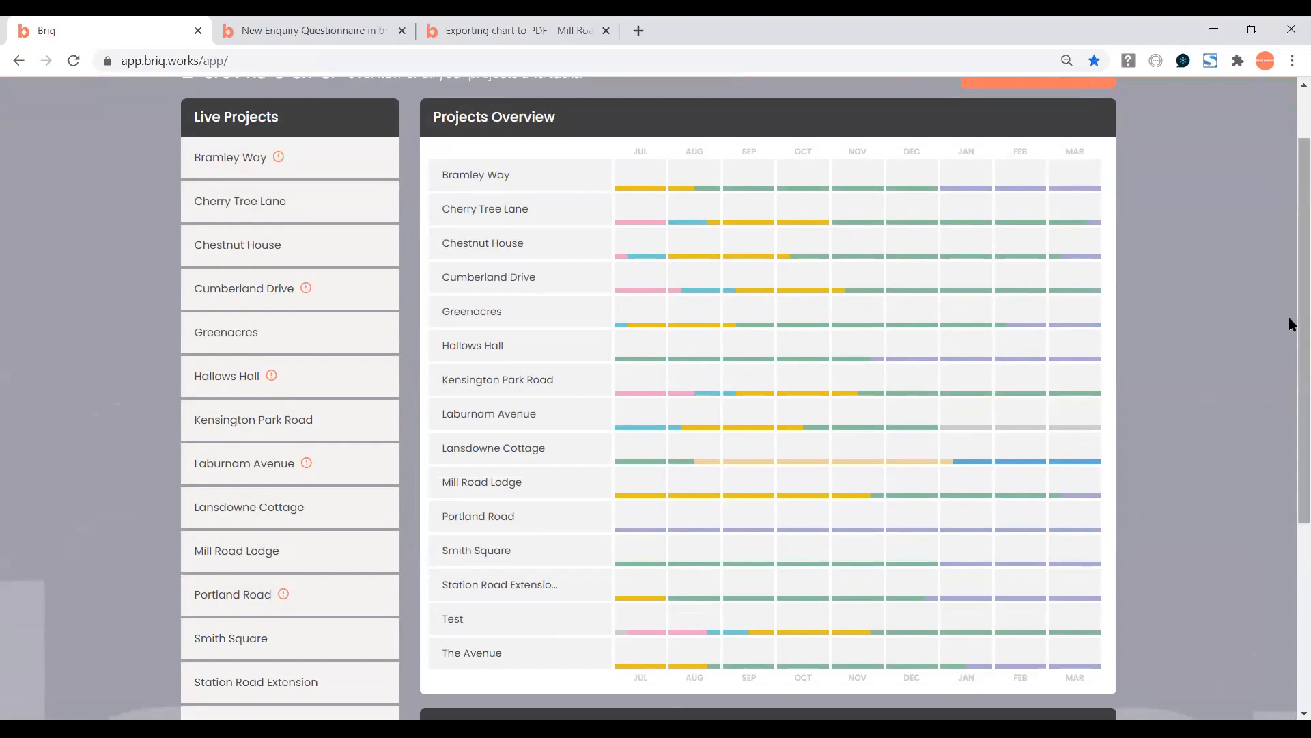
{"action": "left_click_drag", "start_coordinate": [1290, 317], "coordinate": [1290, 268]}
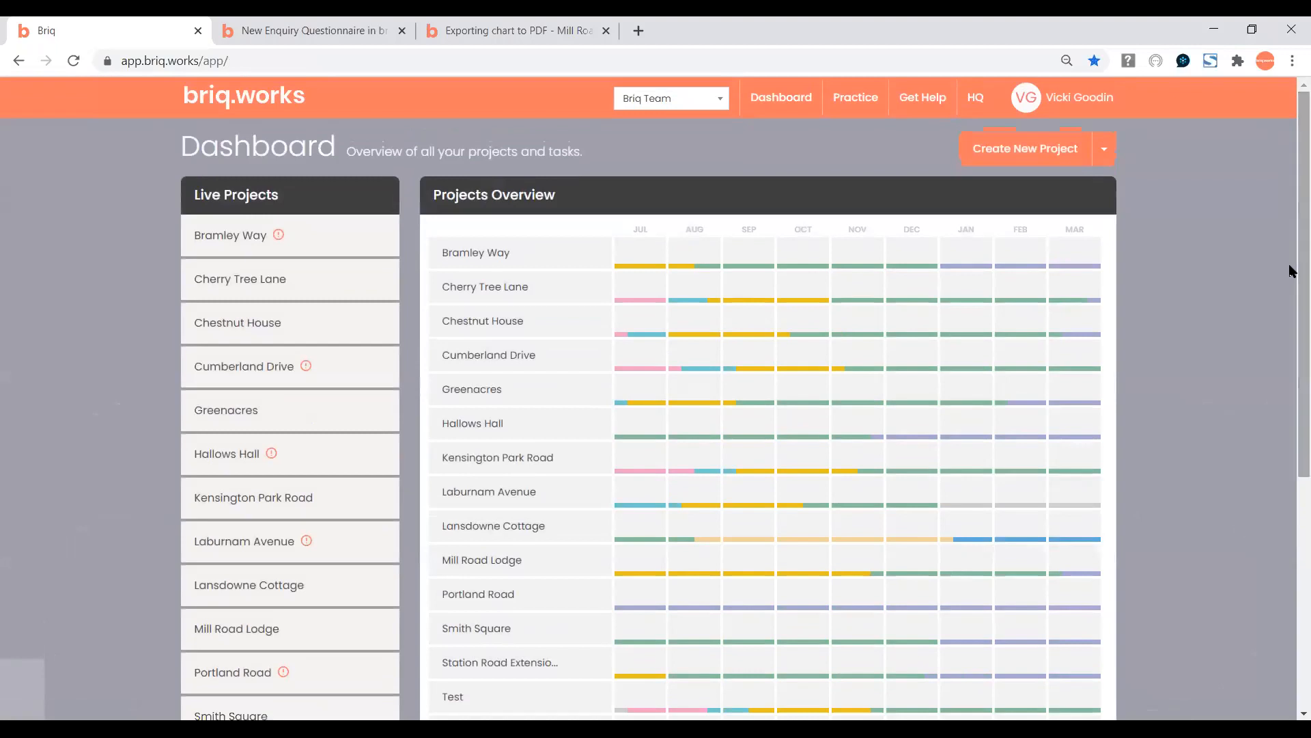